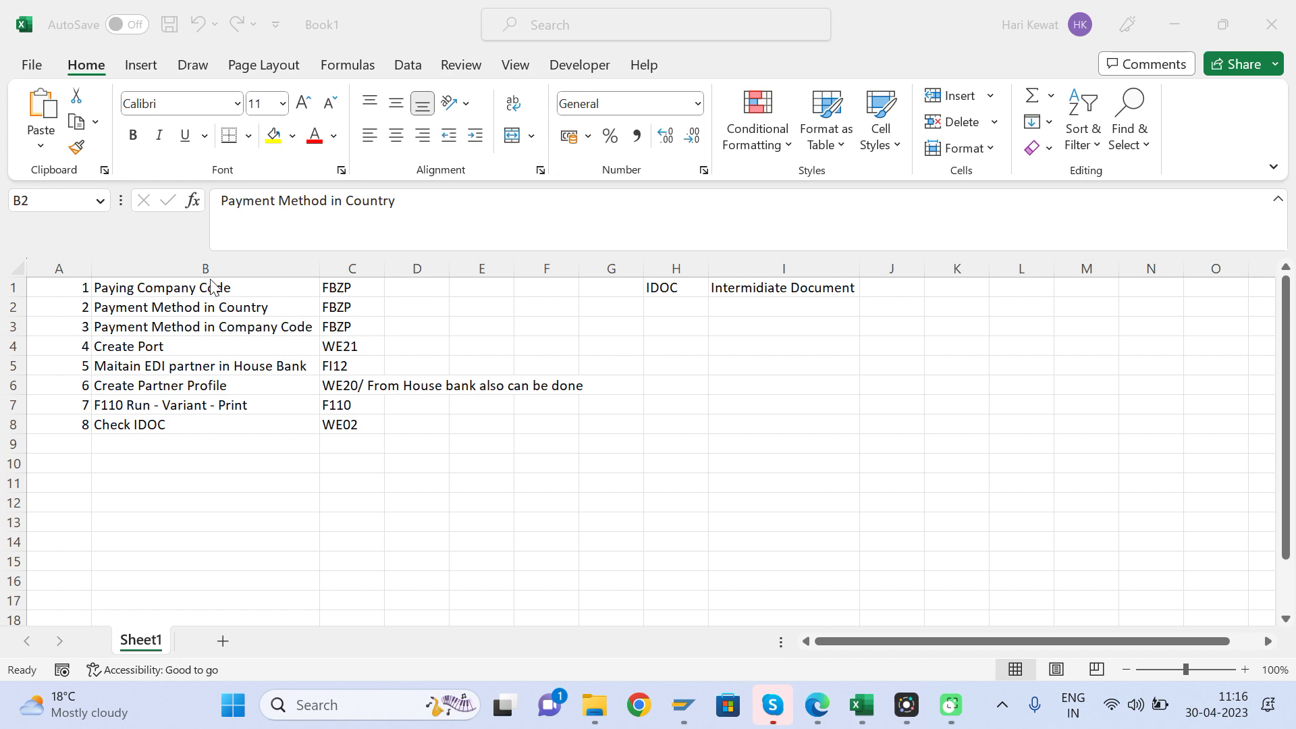
Review the Paying Company Code and Payment Method steps in the Excel checklist
left_click(158, 288)
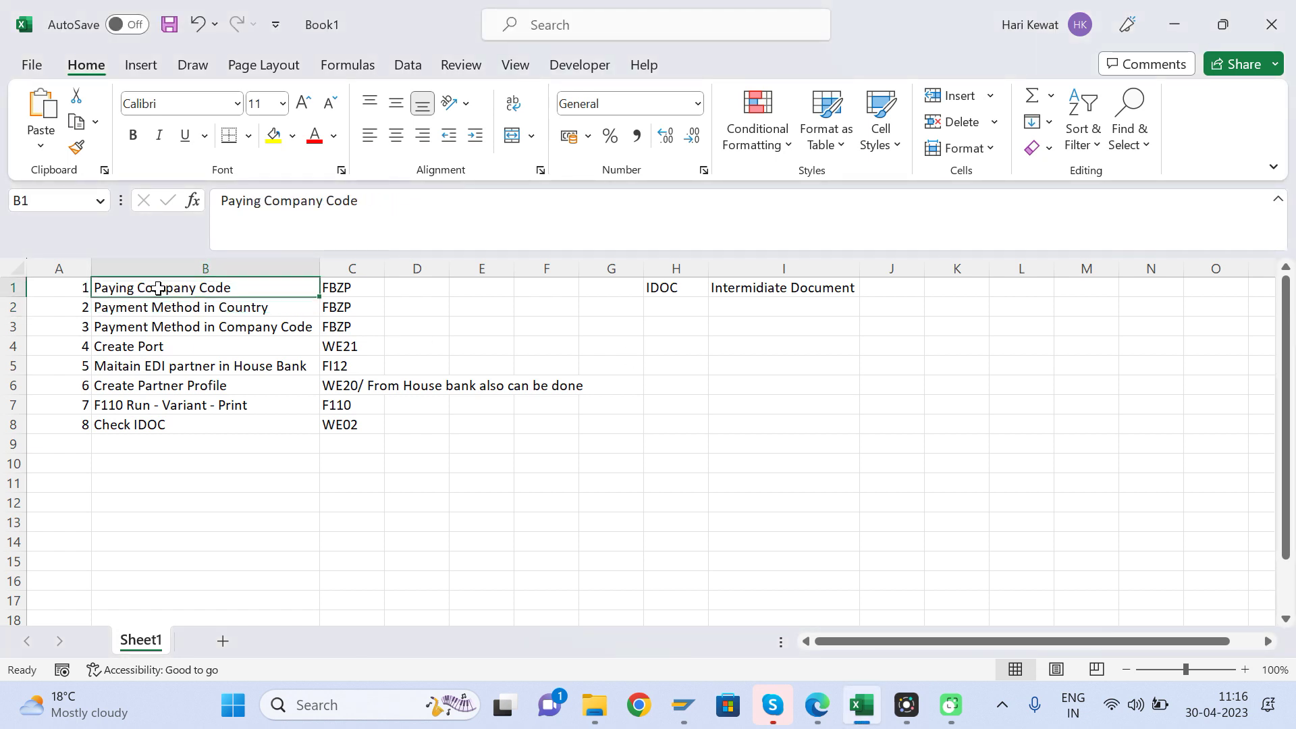
key("Right")
key("Left")
key("shift+Right")
key("shift+Down")
key("shift+Down")
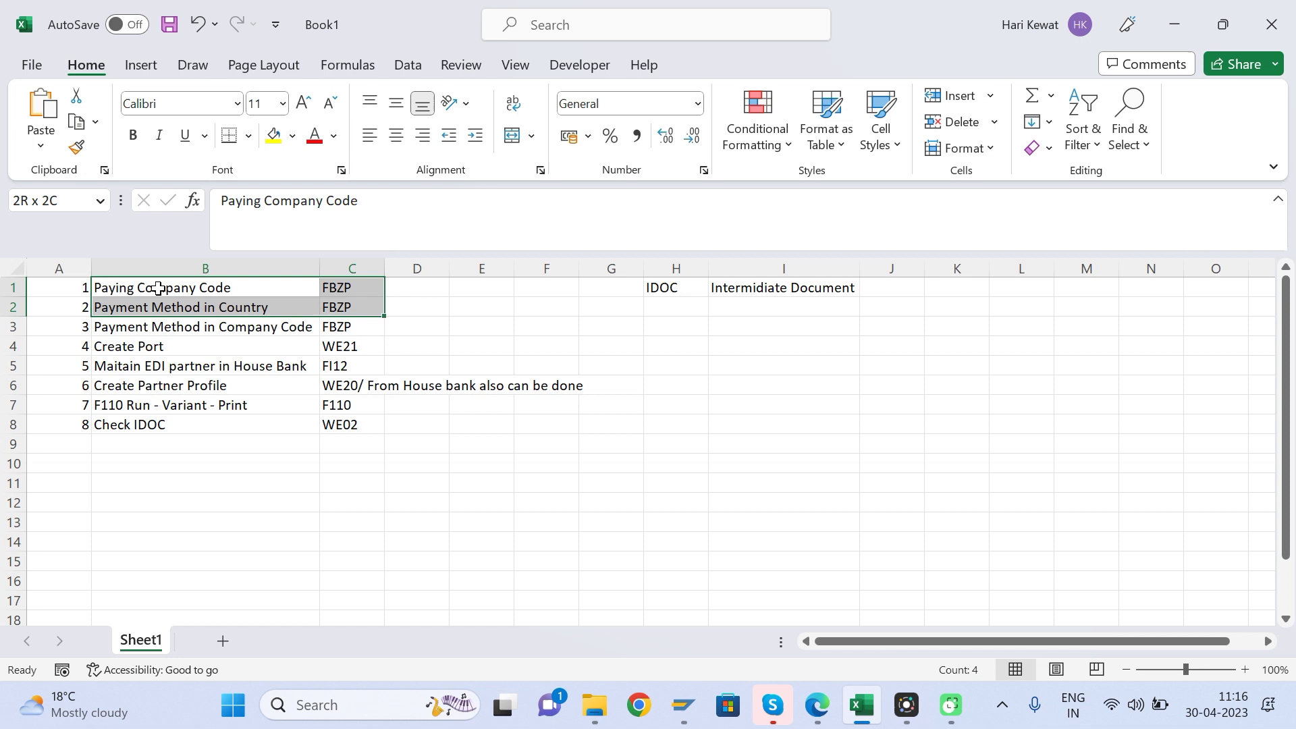
left_click(158, 288)
key("Down")
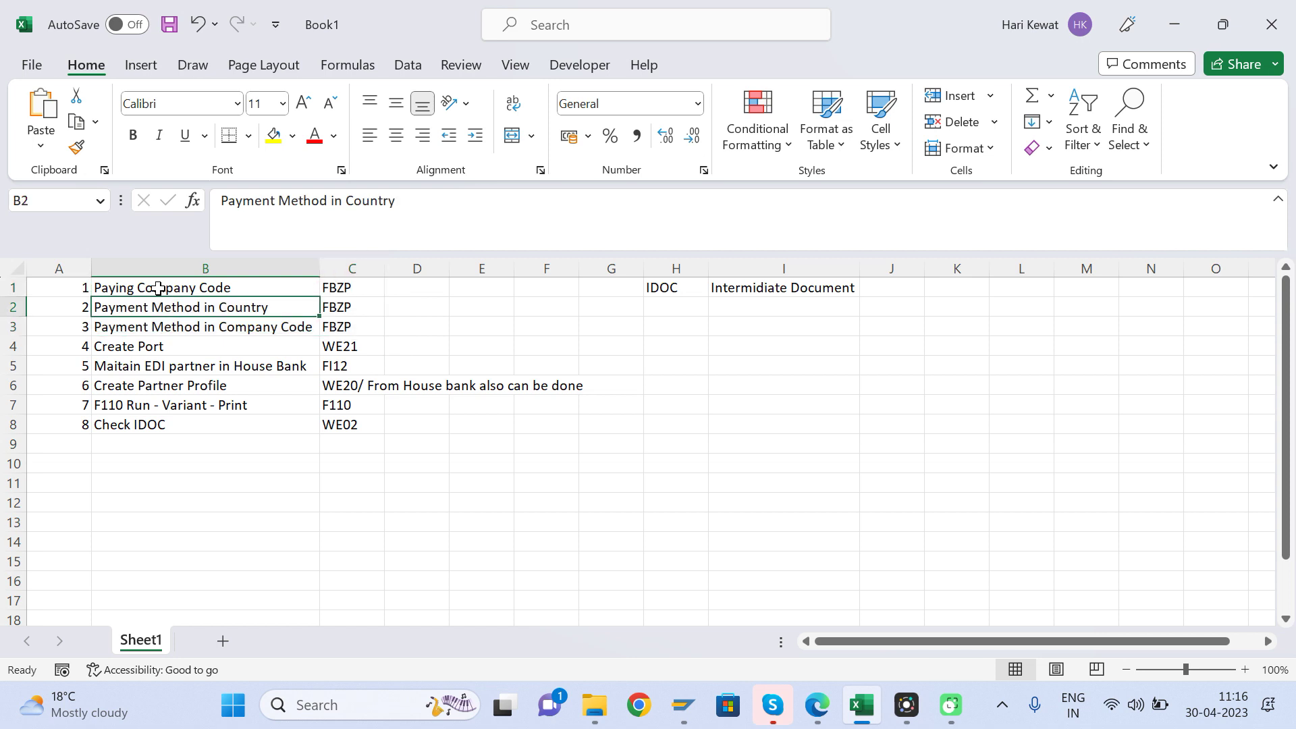
key("Down")
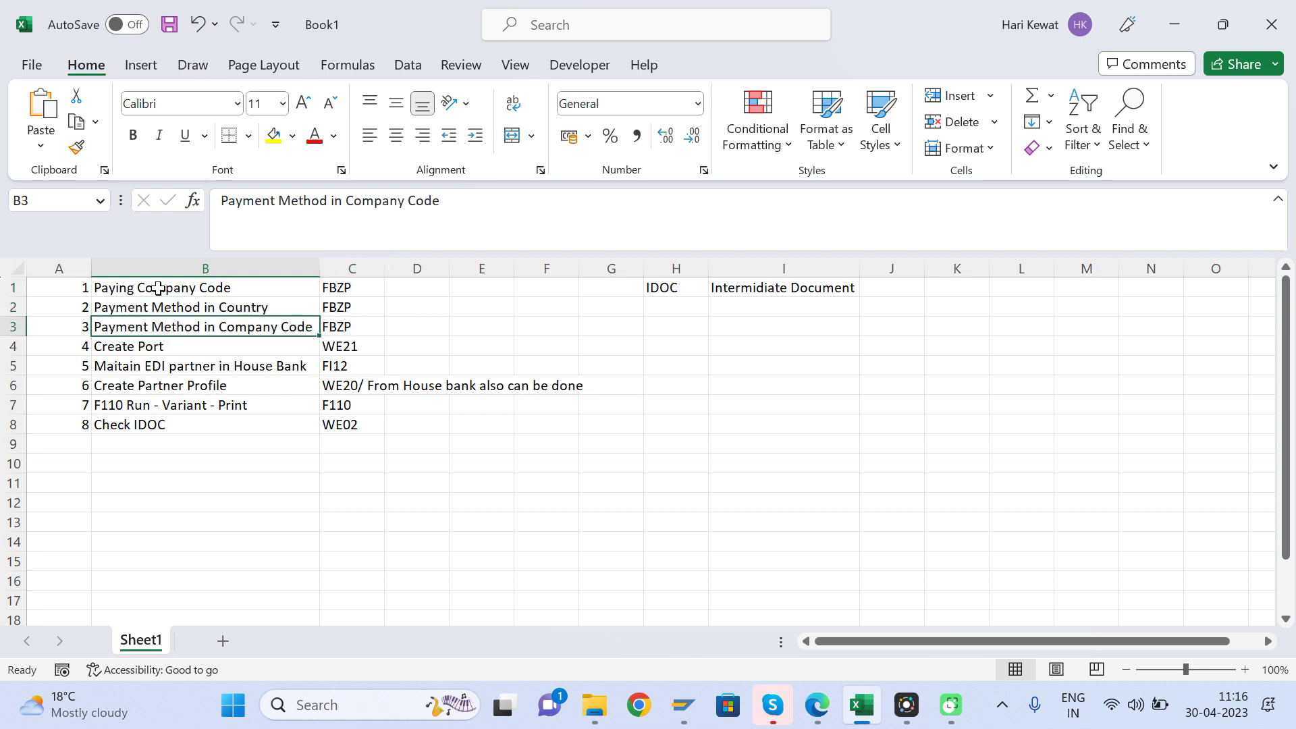
key("Right")
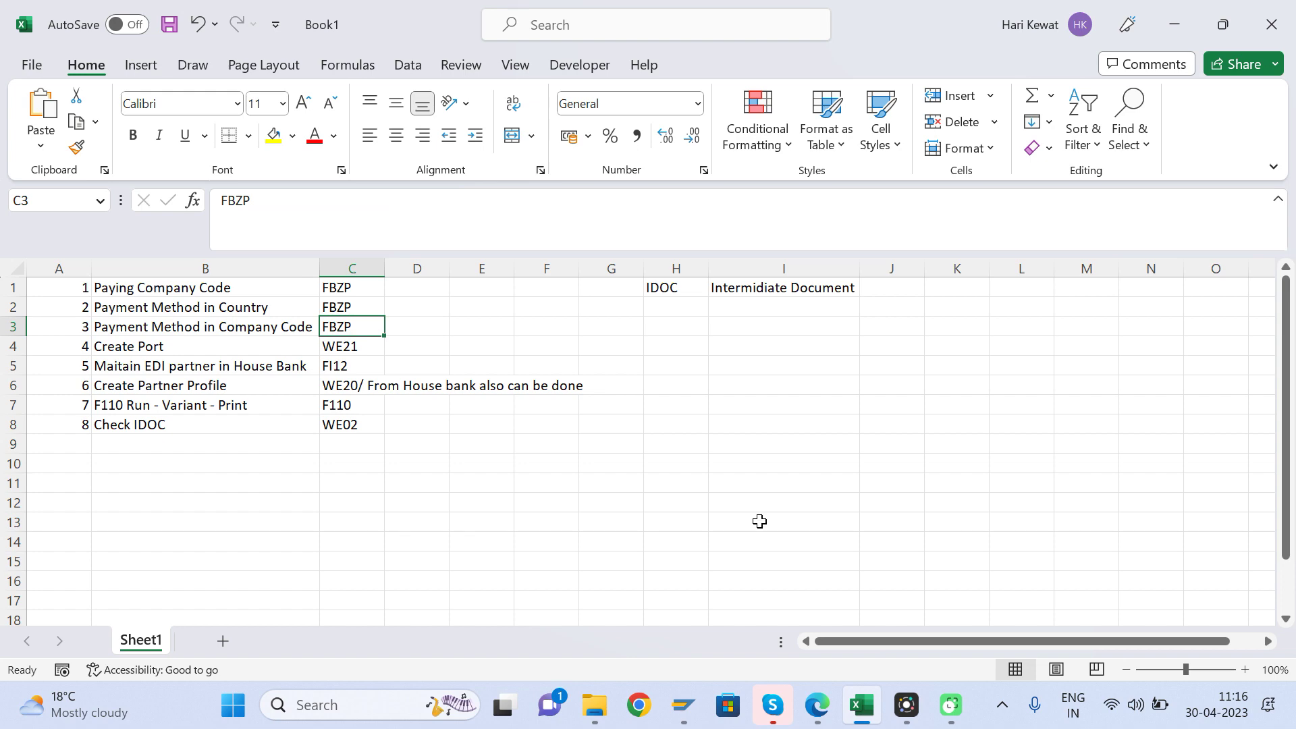
Launch the payment program configuration transaction FBZP in SAP Easy Access
mouse_move(684, 706)
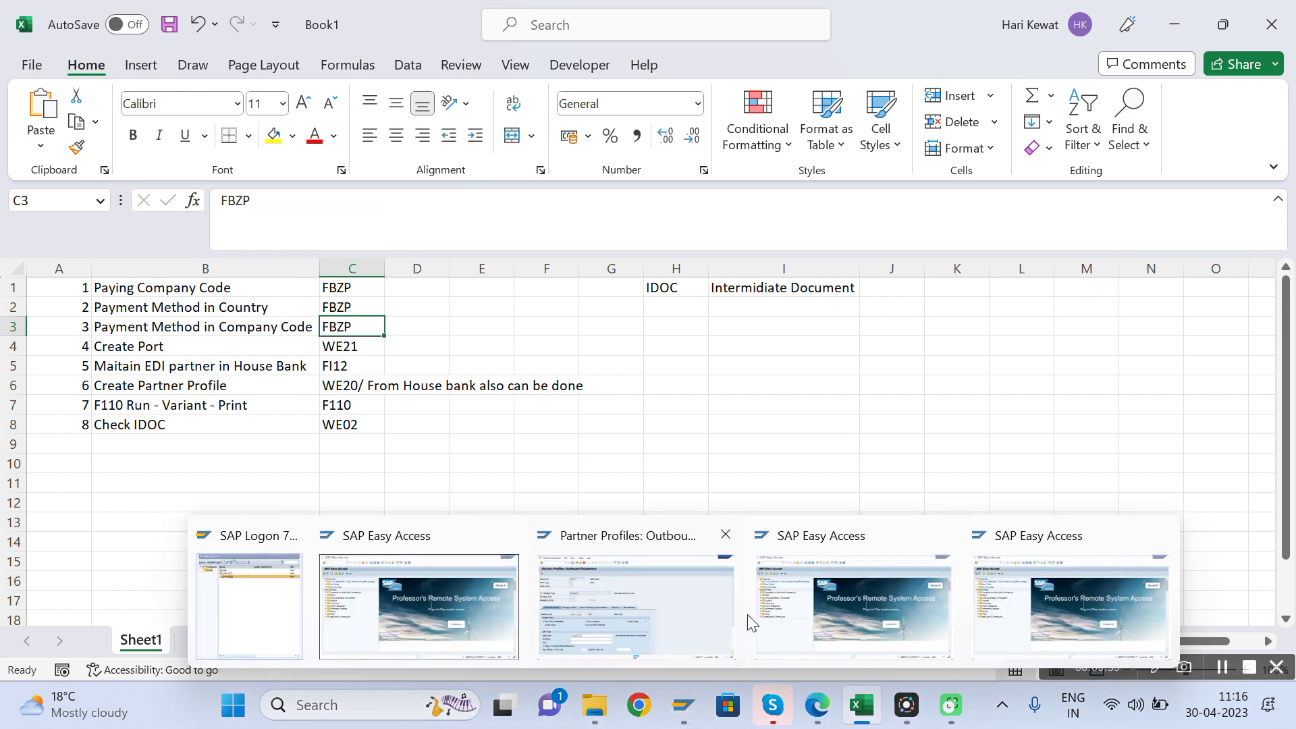
left_click(836, 614)
type("f")
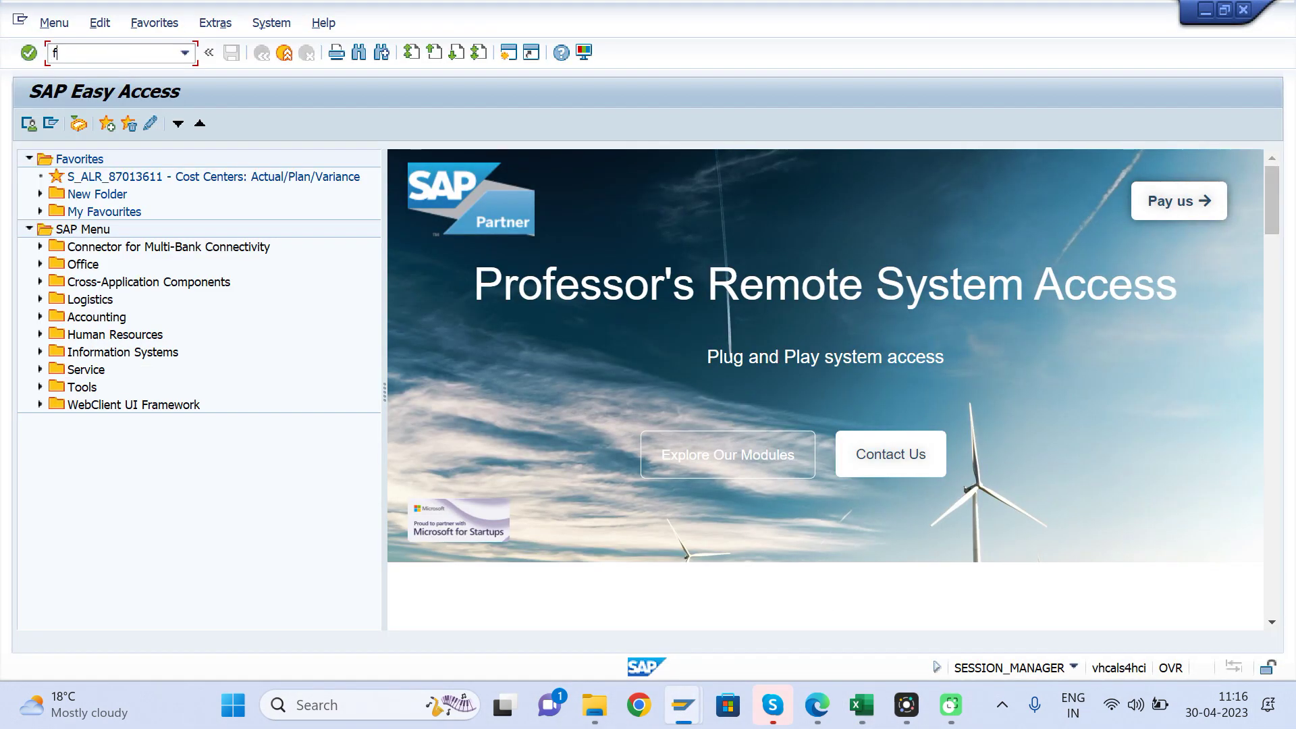
type("bzp")
key("Return")
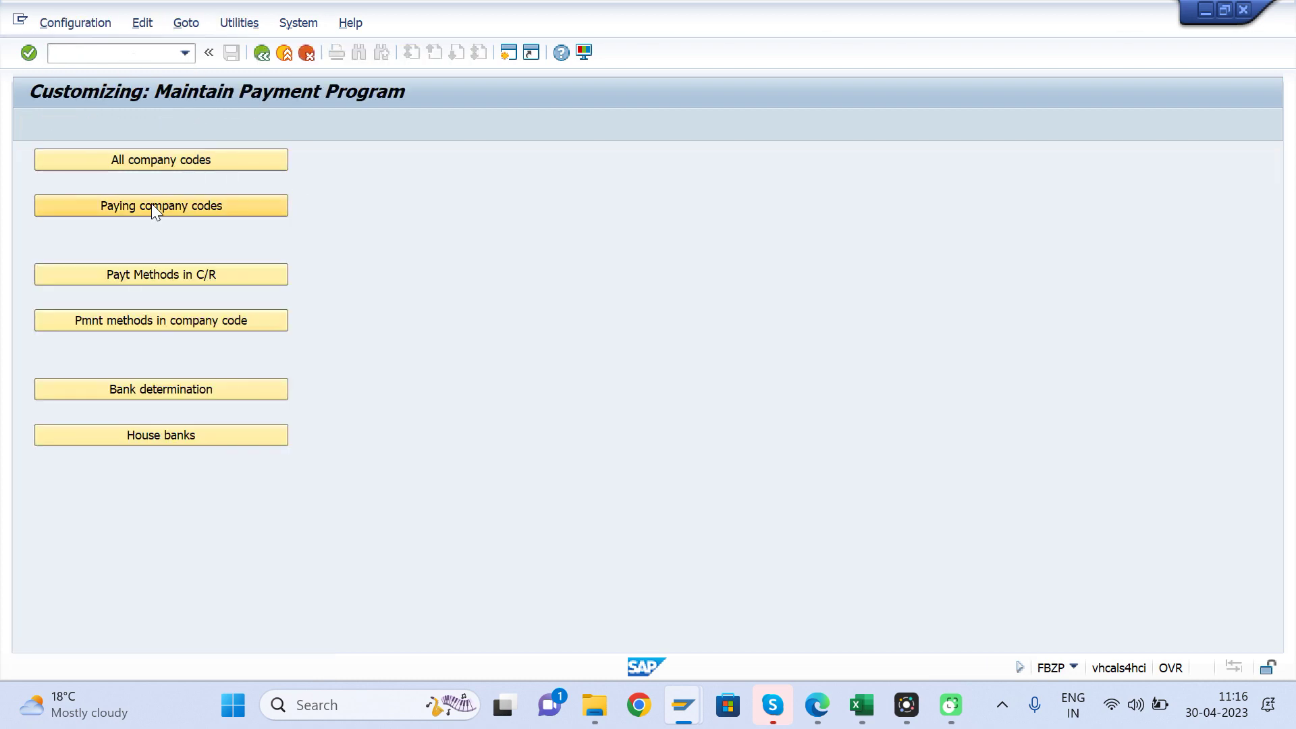
Open the paying company code details for ATIN
left_click(153, 206)
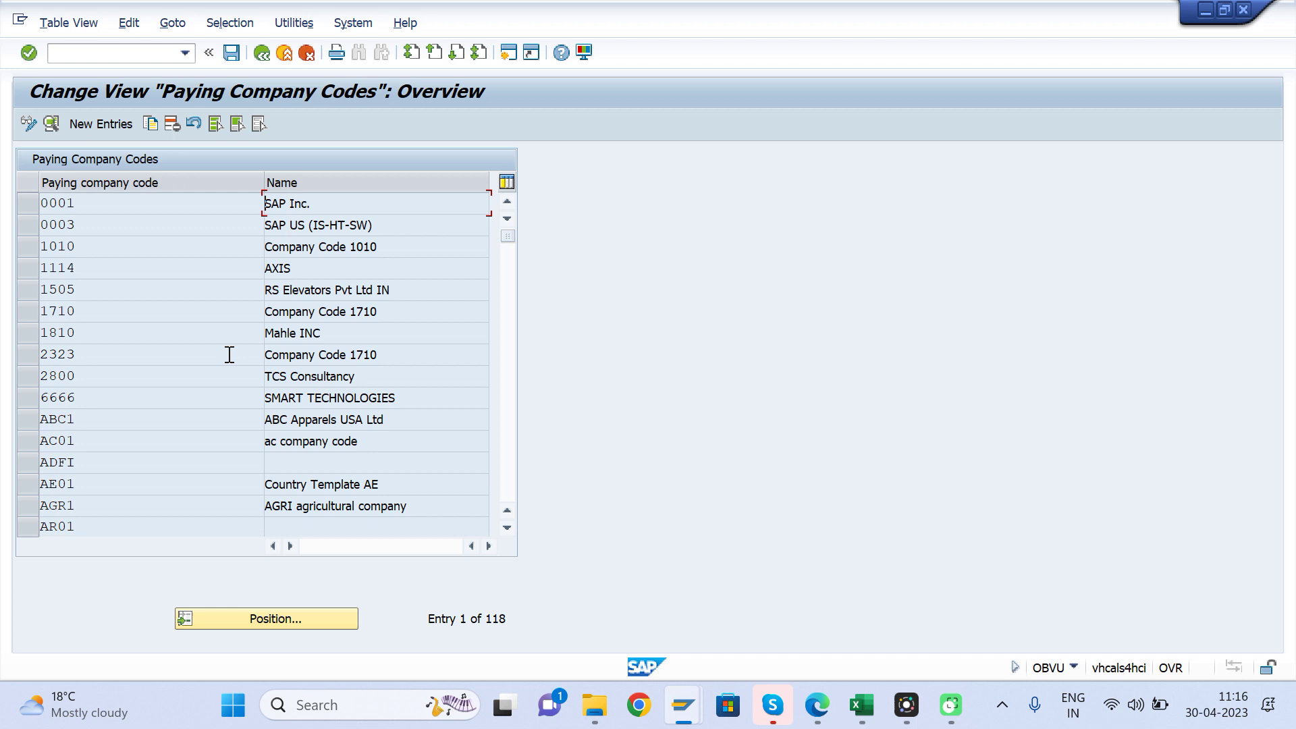
left_click(270, 617)
type("at")
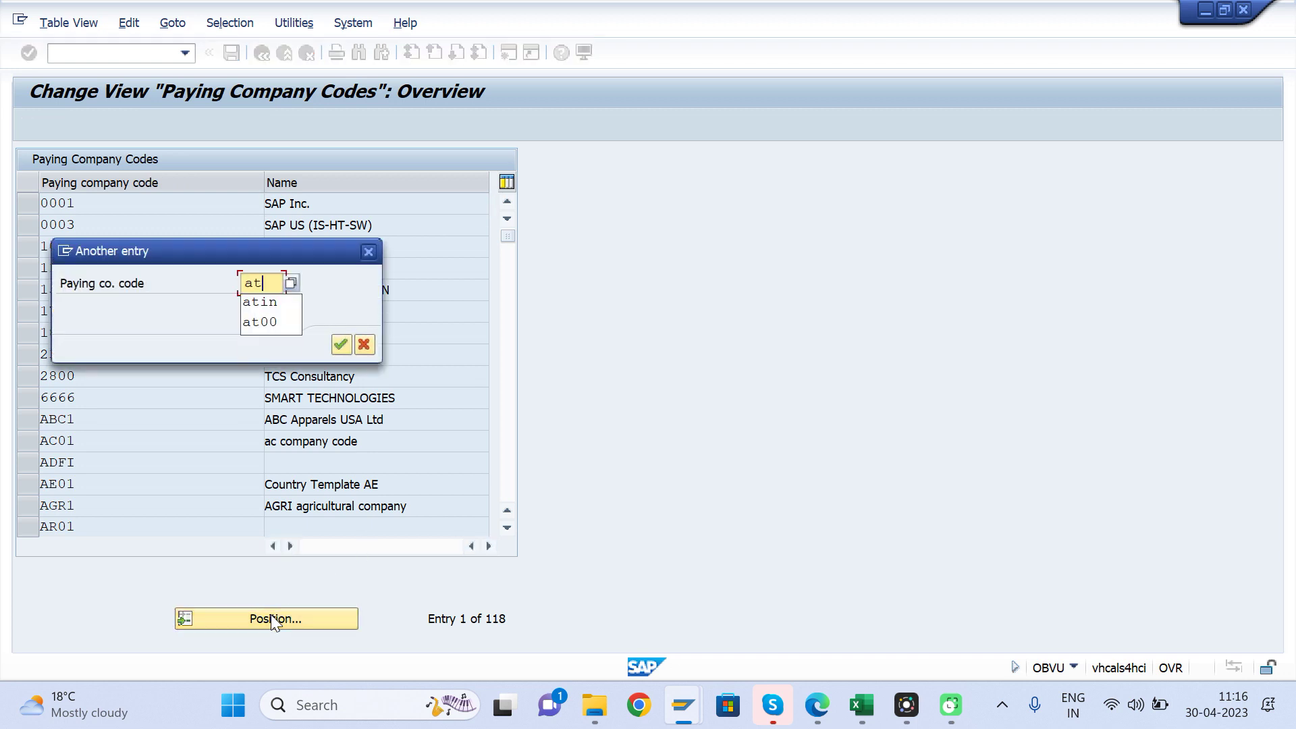
type("in")
key("Return")
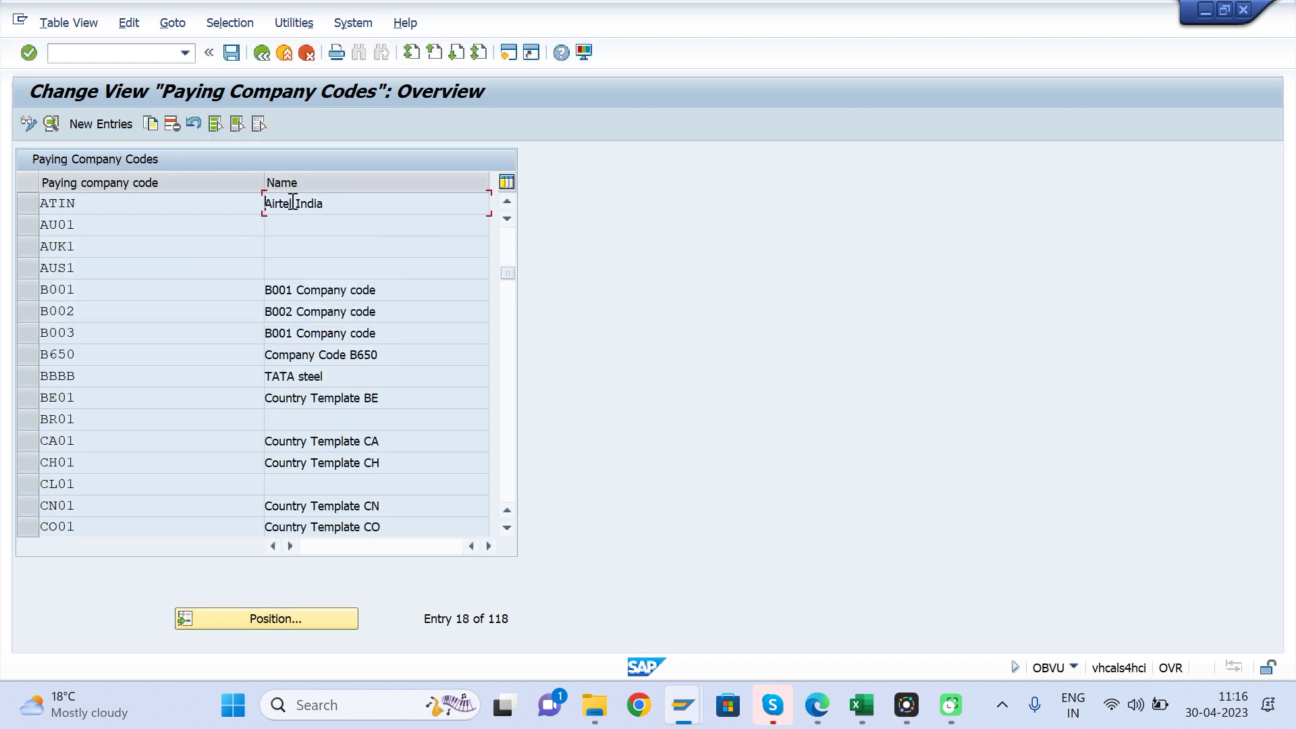
double_click(293, 204)
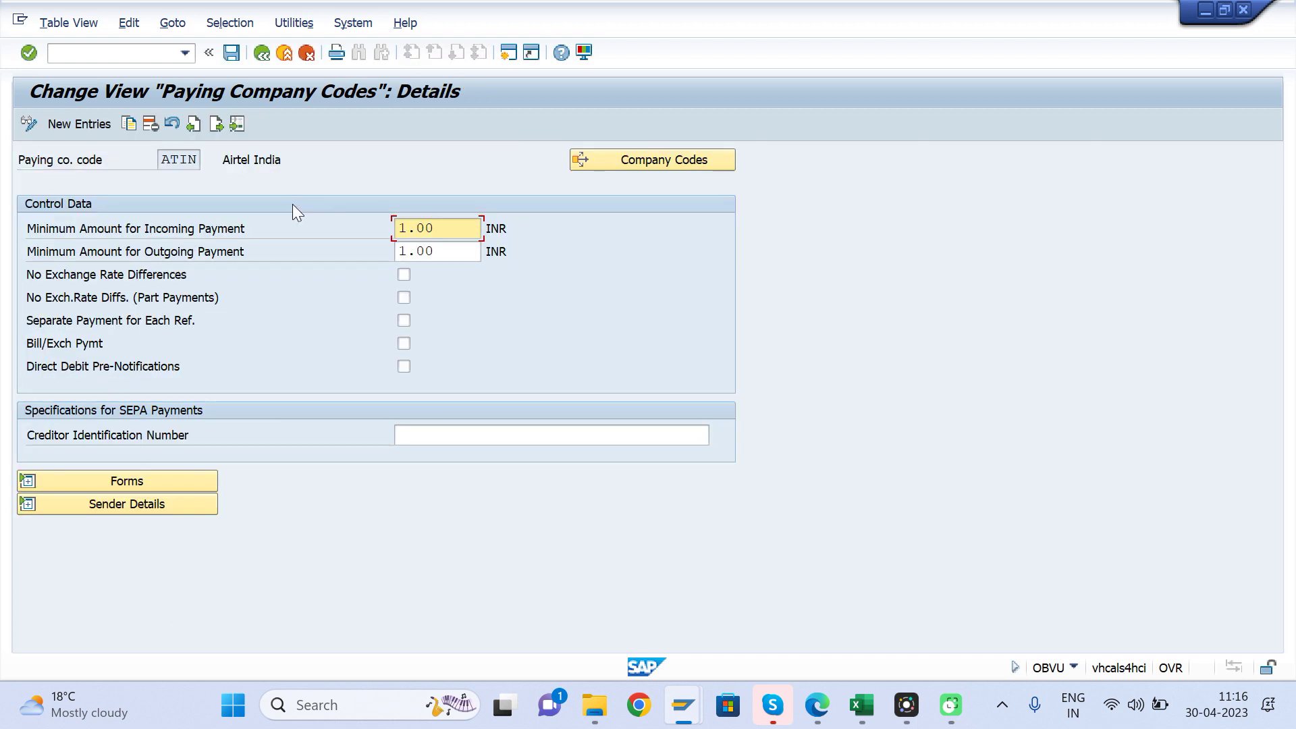
Check ATIN's forms, including EDI accompanying sheet F110_EDI_01, and return to the configuration menu
left_click(32, 480)
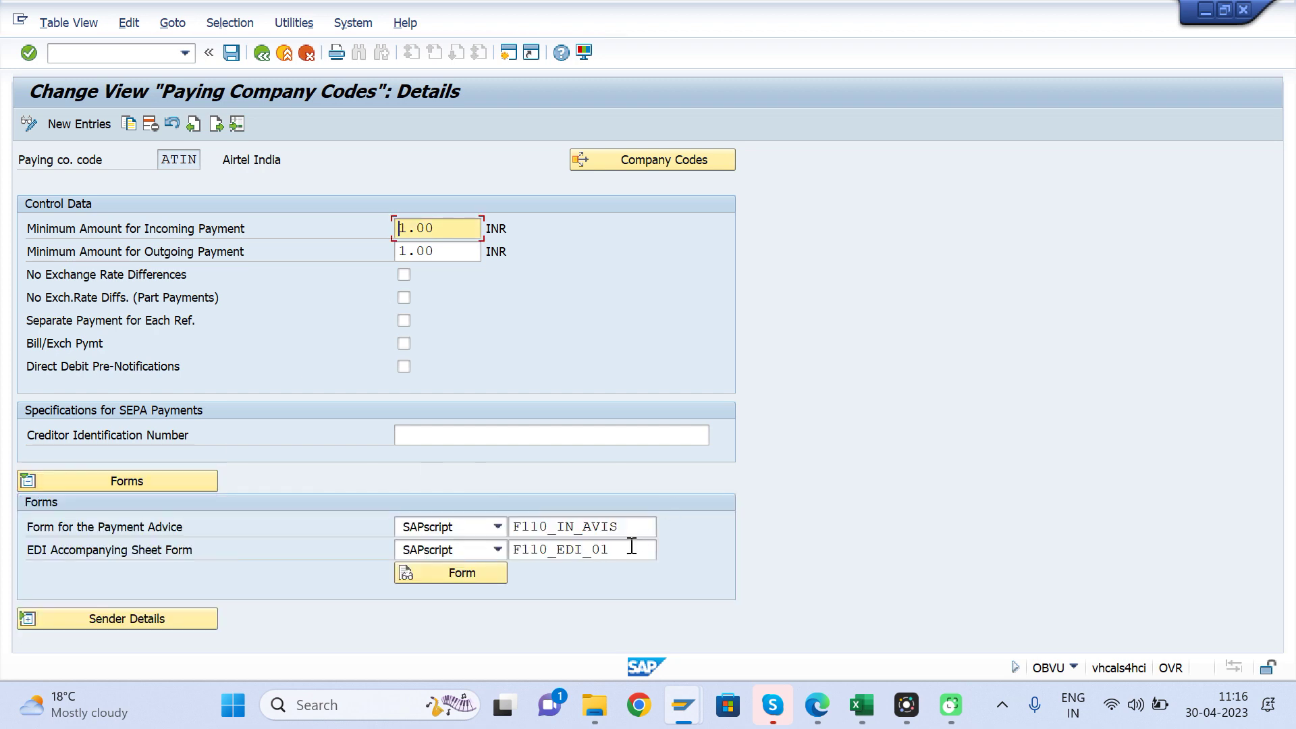
double_click(632, 548)
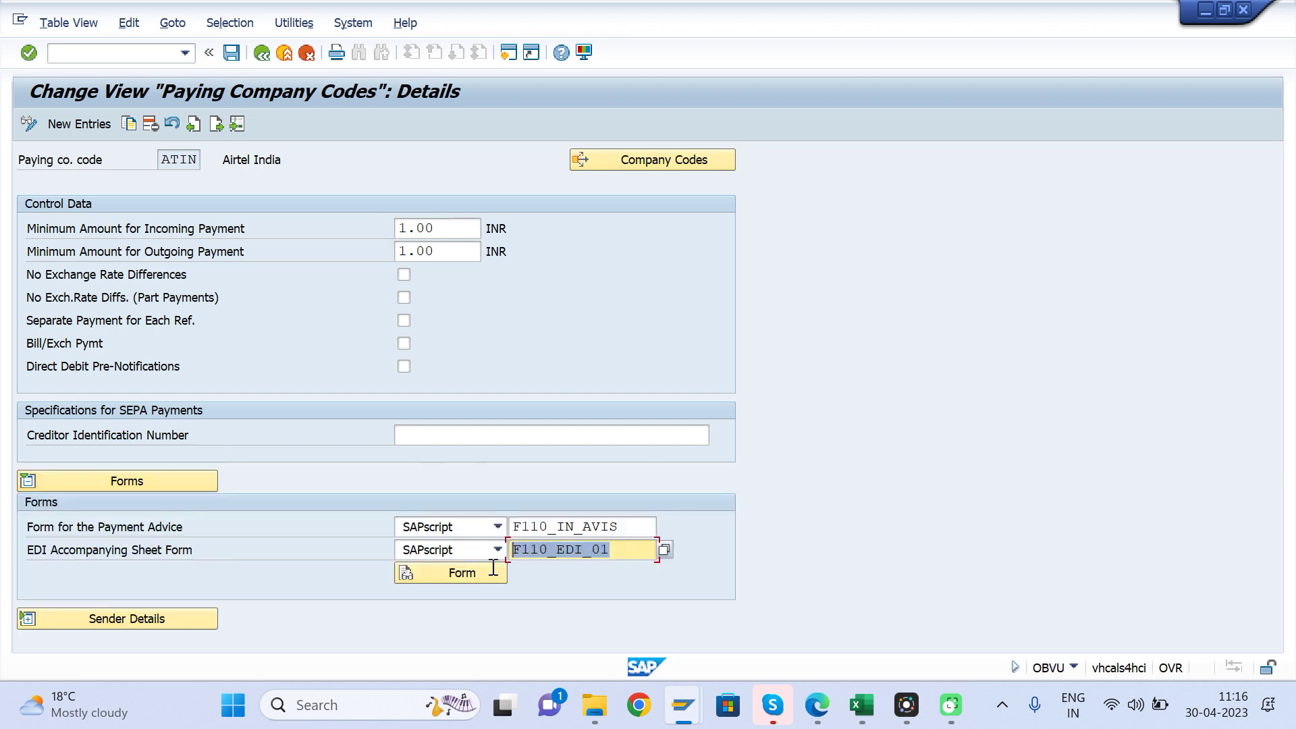
left_click(264, 53)
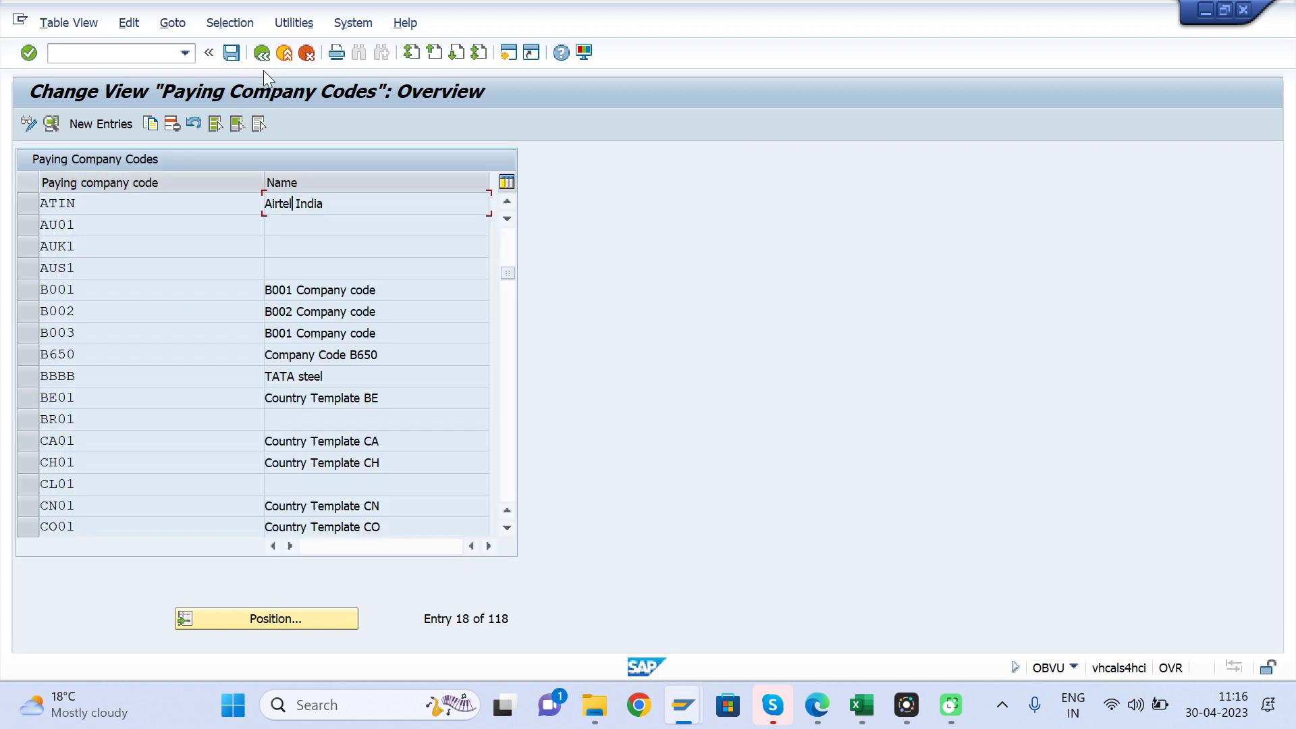
left_click(262, 53)
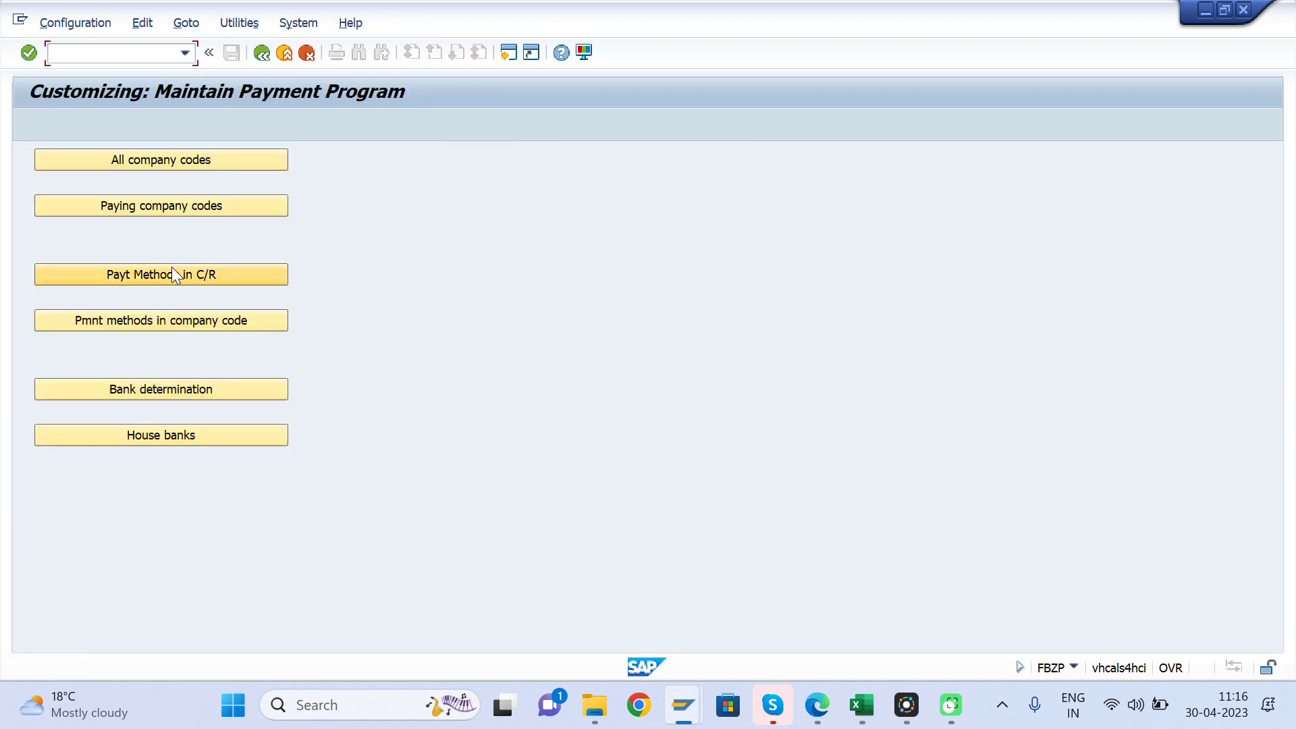
left_click(174, 272)
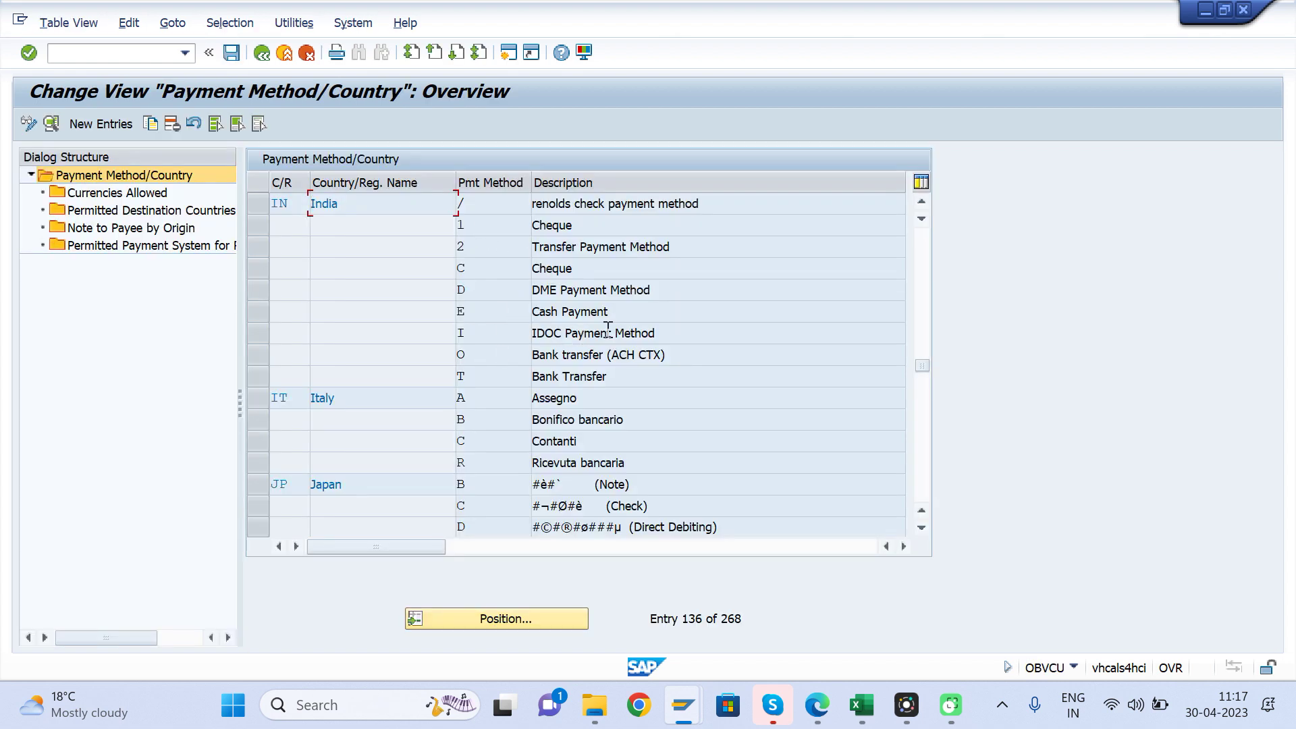
left_click_drag(664, 330, 490, 339)
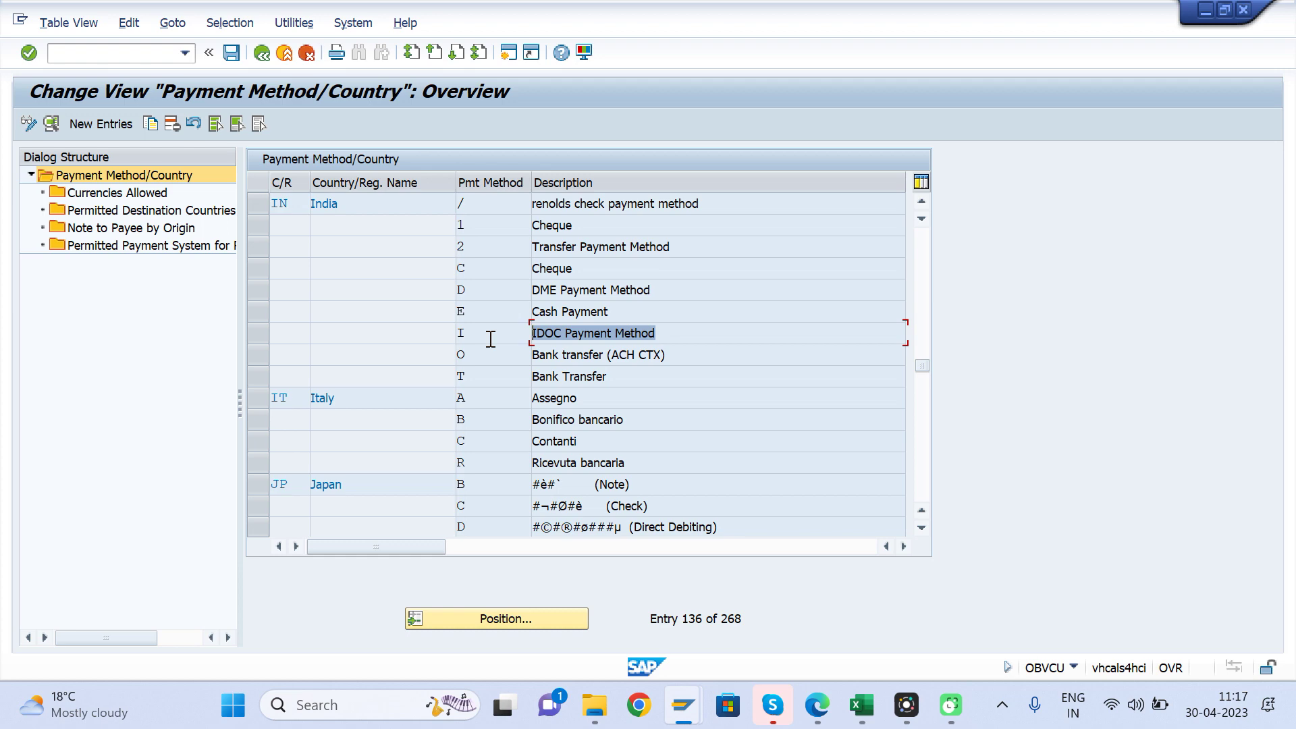
double_click(567, 335)
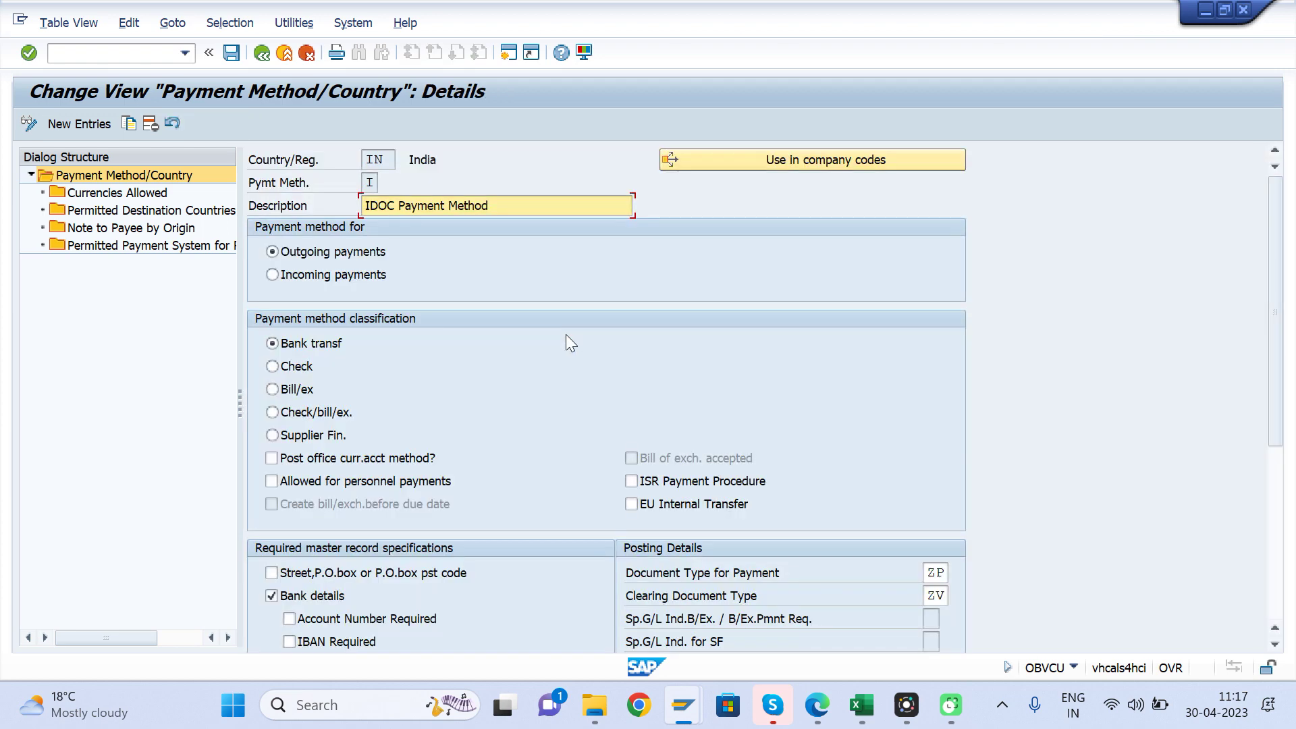
left_click_drag(1261, 273, 1266, 482)
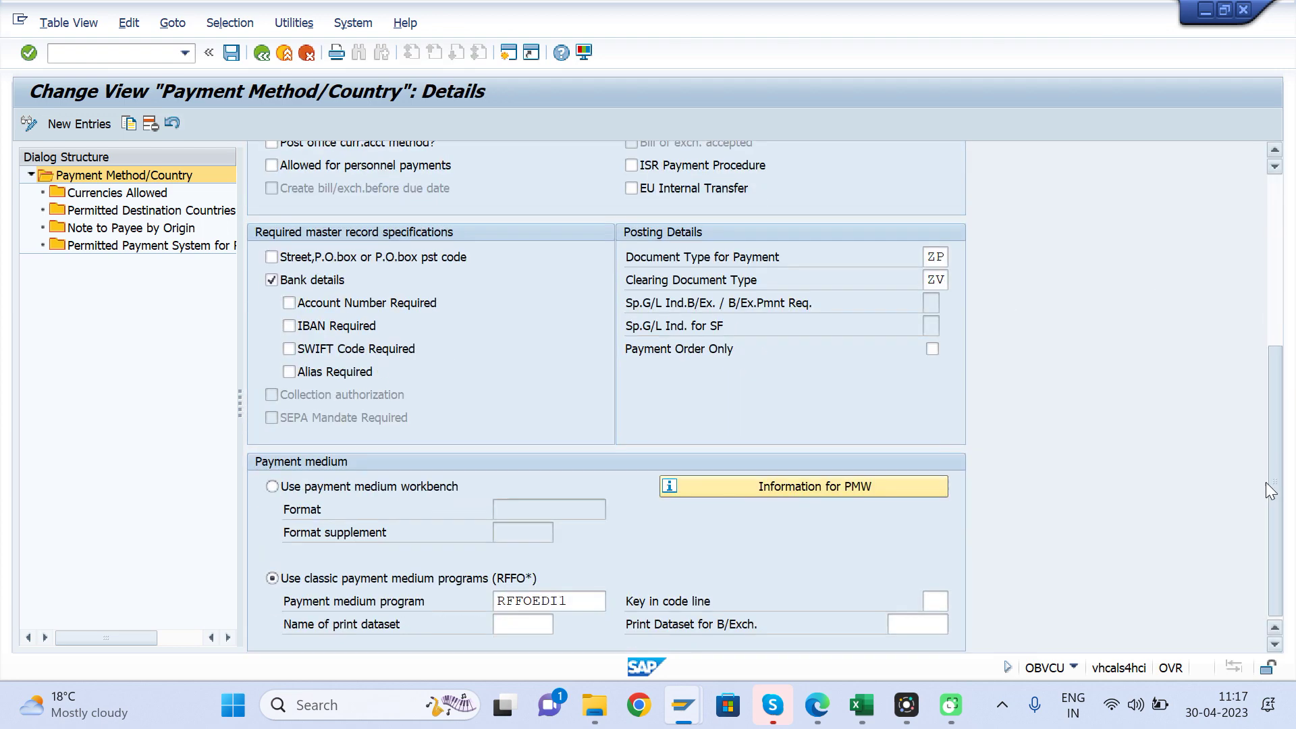
left_click_drag(589, 603, 424, 611)
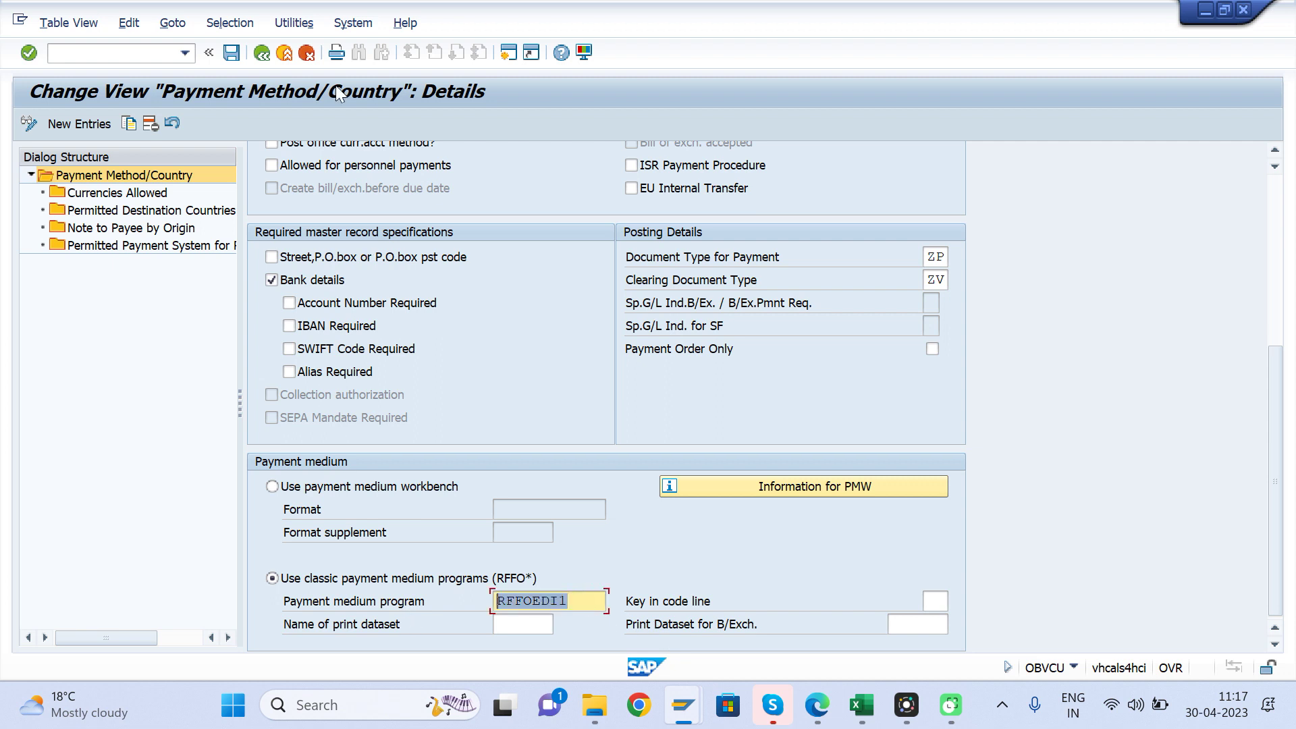
left_click(254, 52)
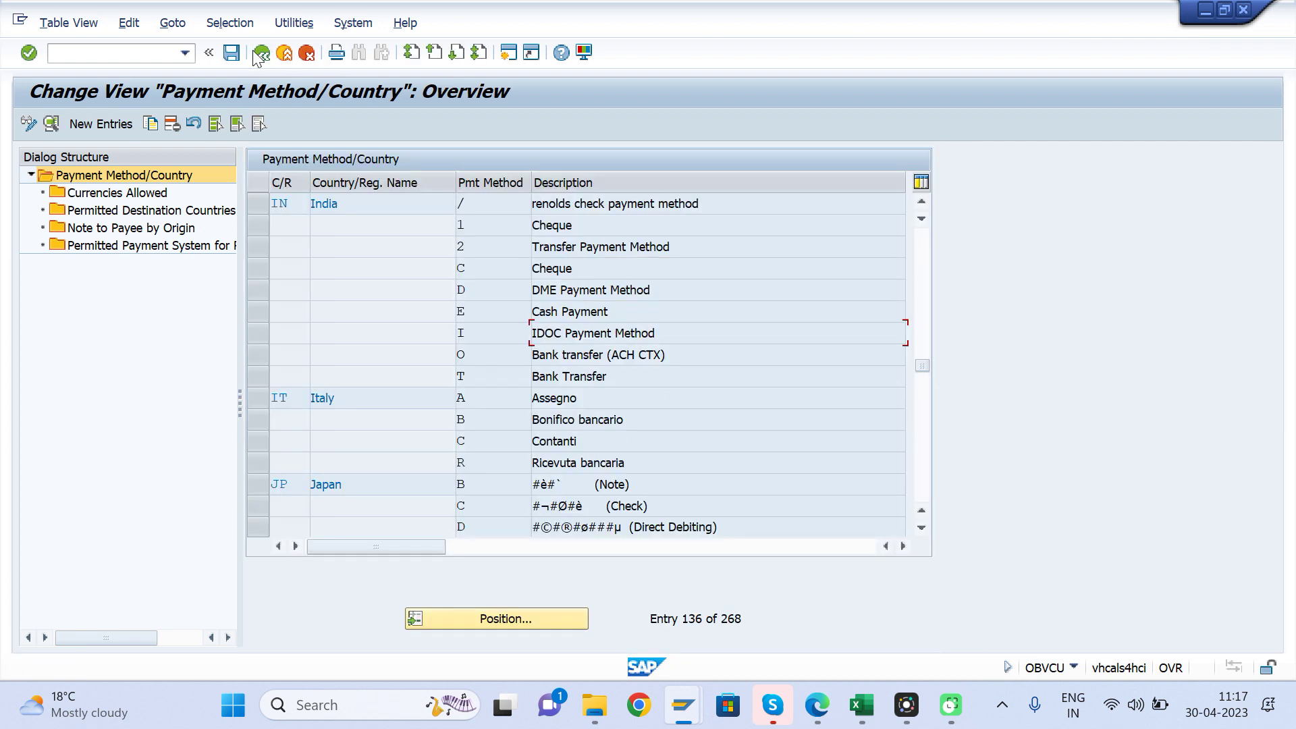
left_click(254, 51)
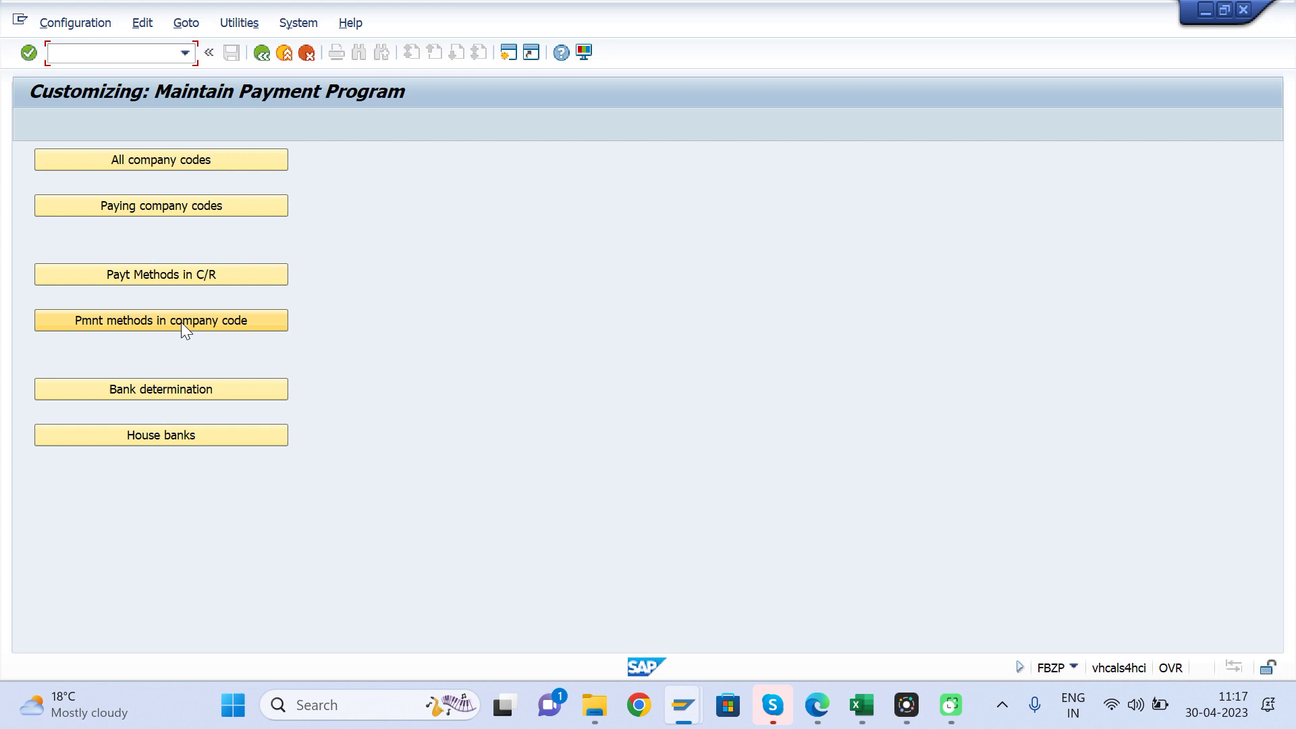
Check ATIN's IDOC payment method I forms F110_IN_CHECK and F110_EDI_01, then return to the overview
left_click(181, 322)
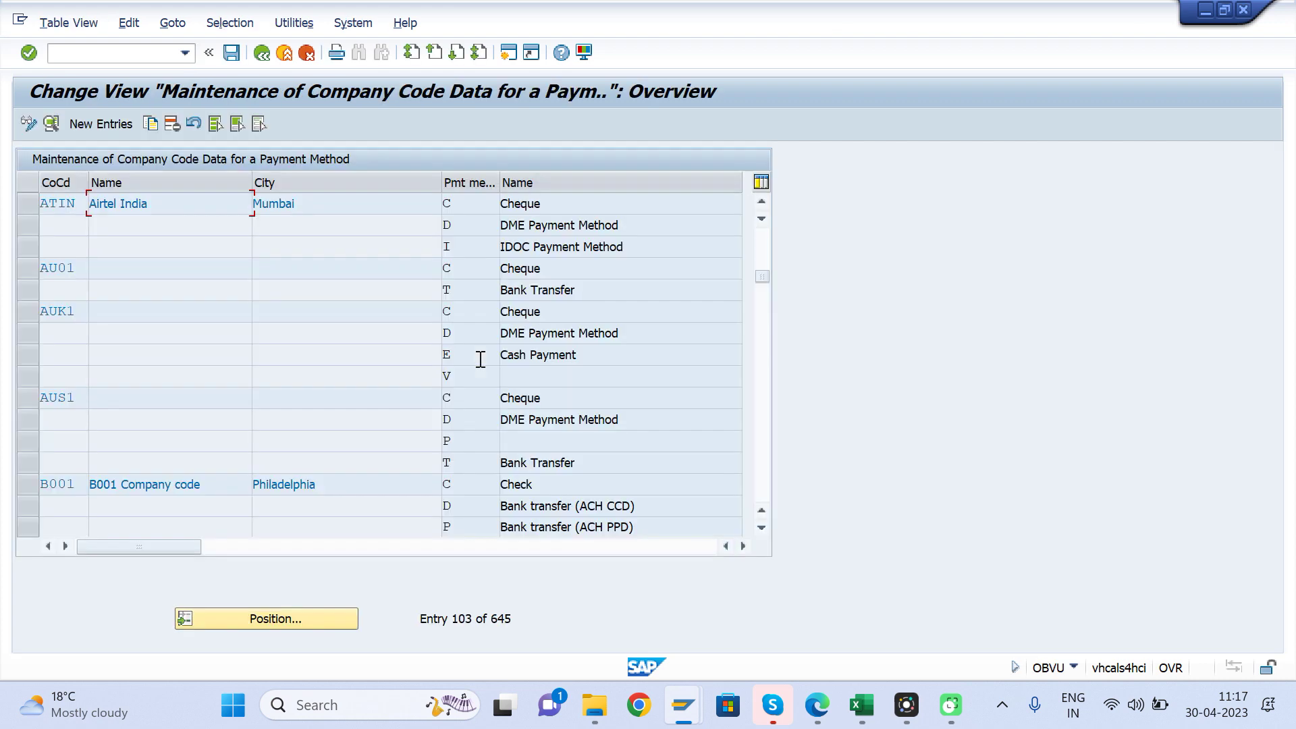
double_click(476, 248)
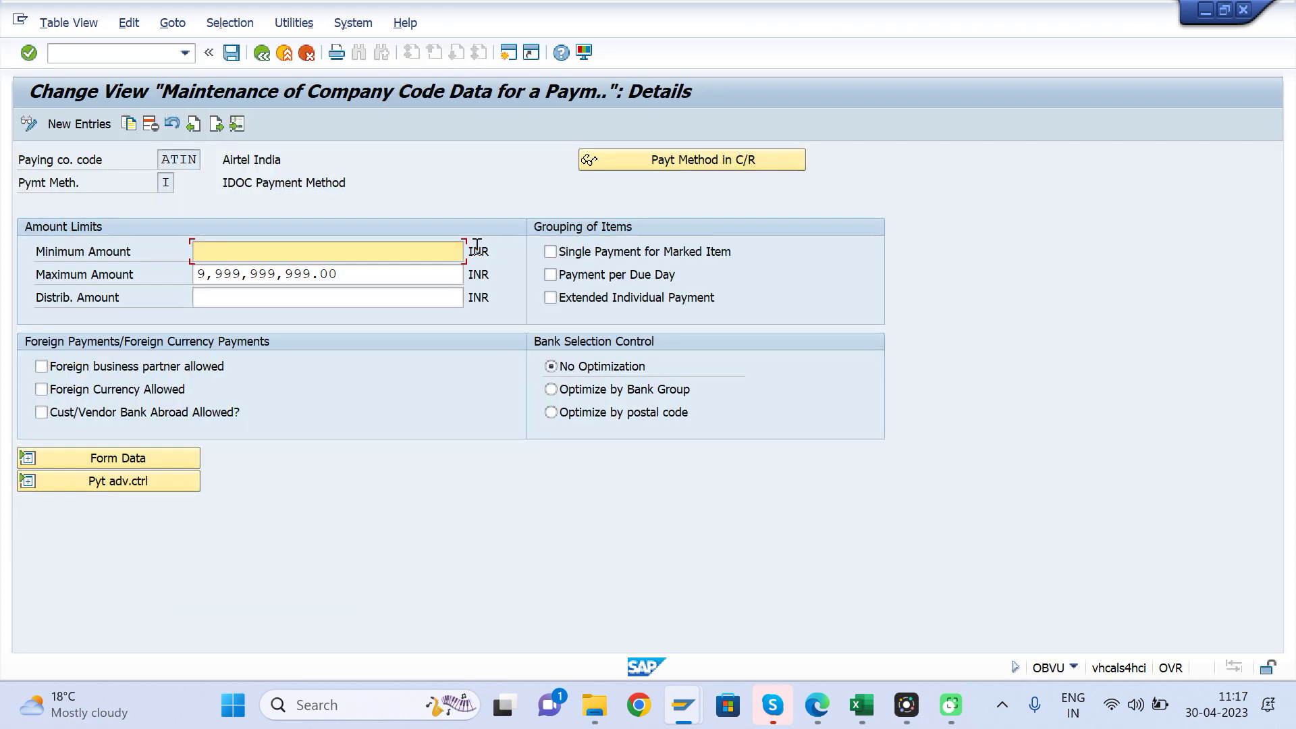
left_click(30, 461)
left_click(798, 507)
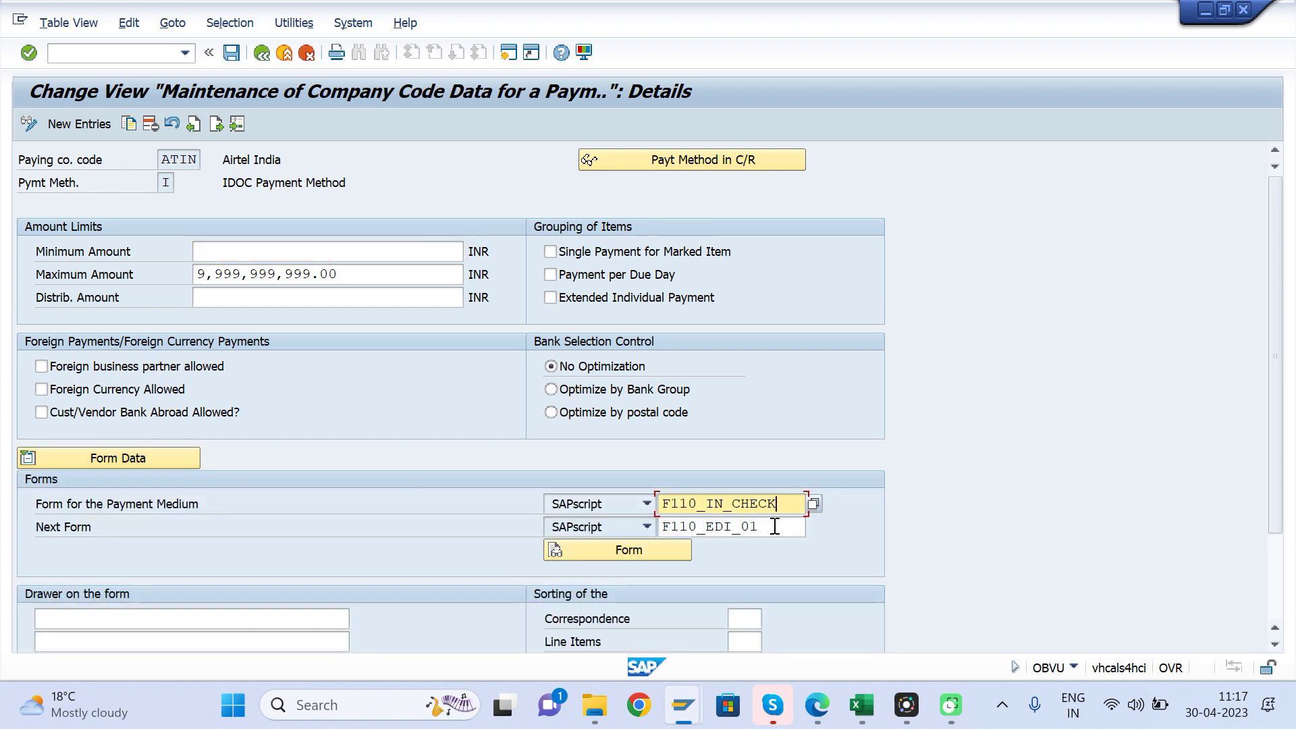
double_click(775, 527)
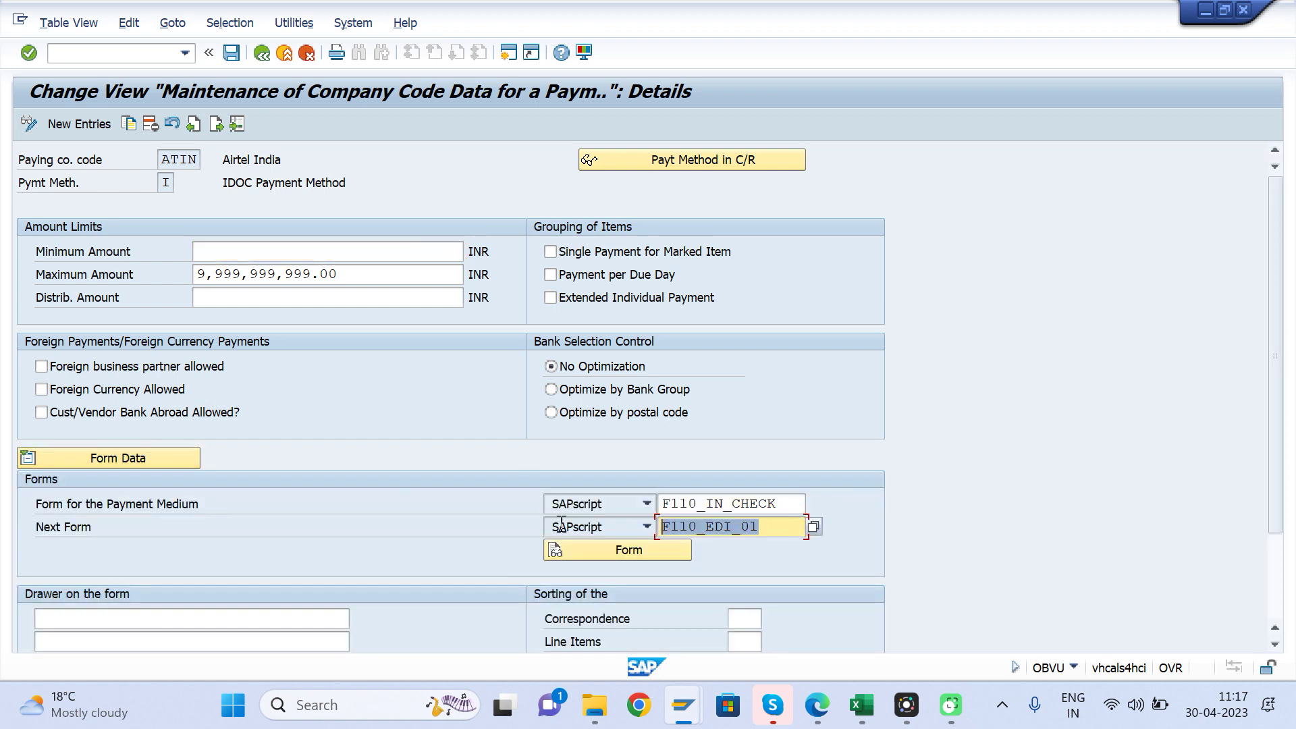
left_click(262, 53)
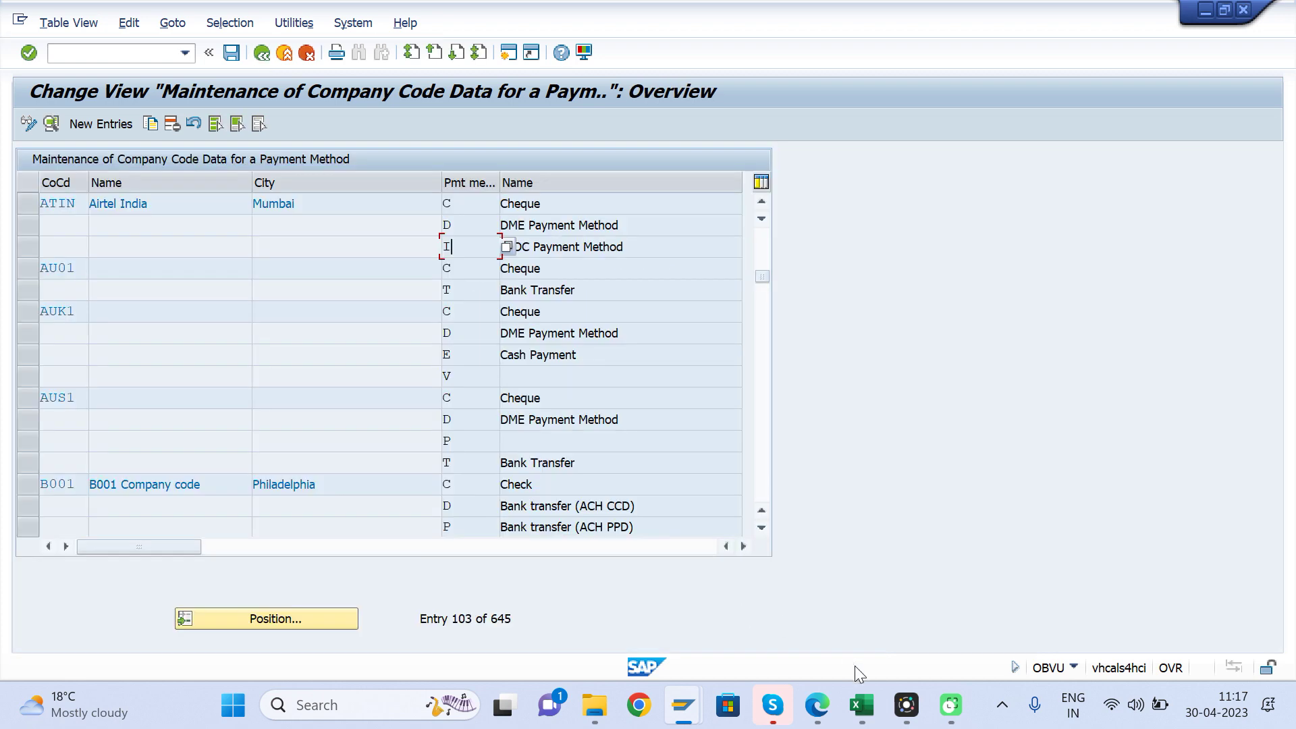
mouse_move(862, 705)
left_click(877, 604)
left_click(378, 457)
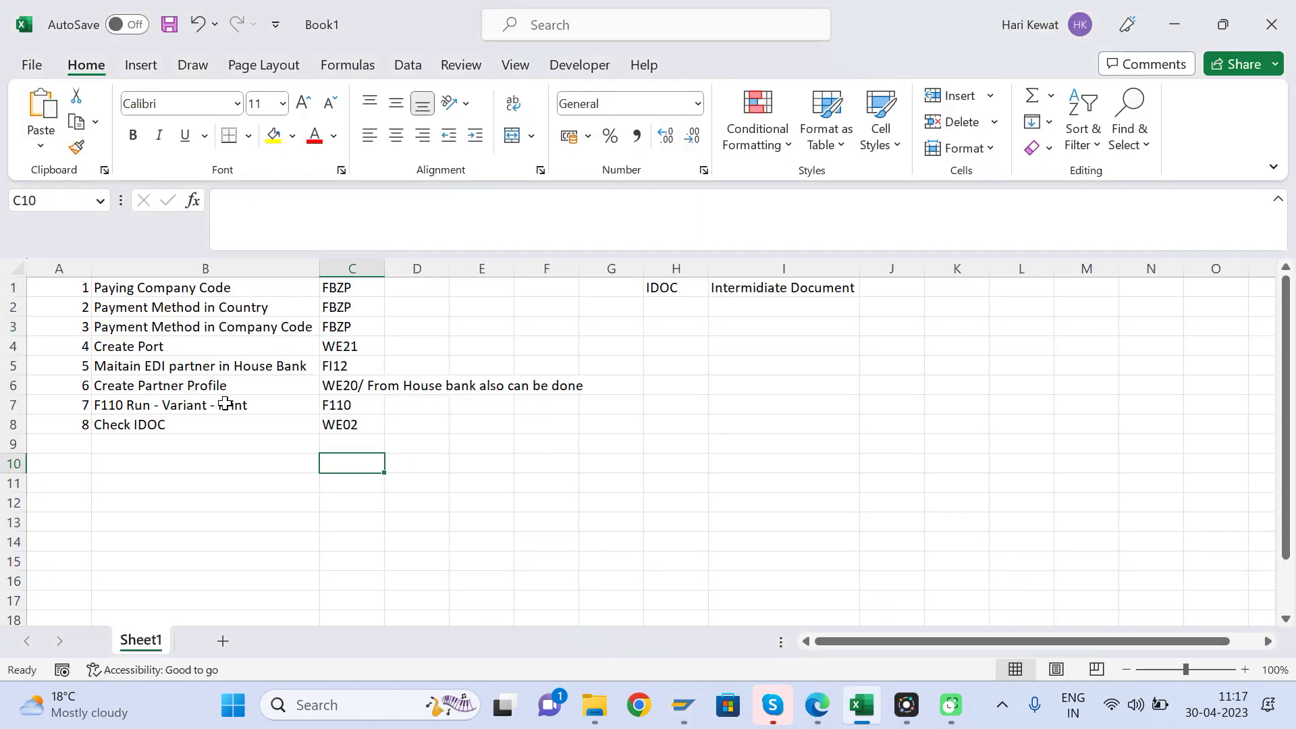
left_click(147, 343)
key("Right")
left_click(147, 343)
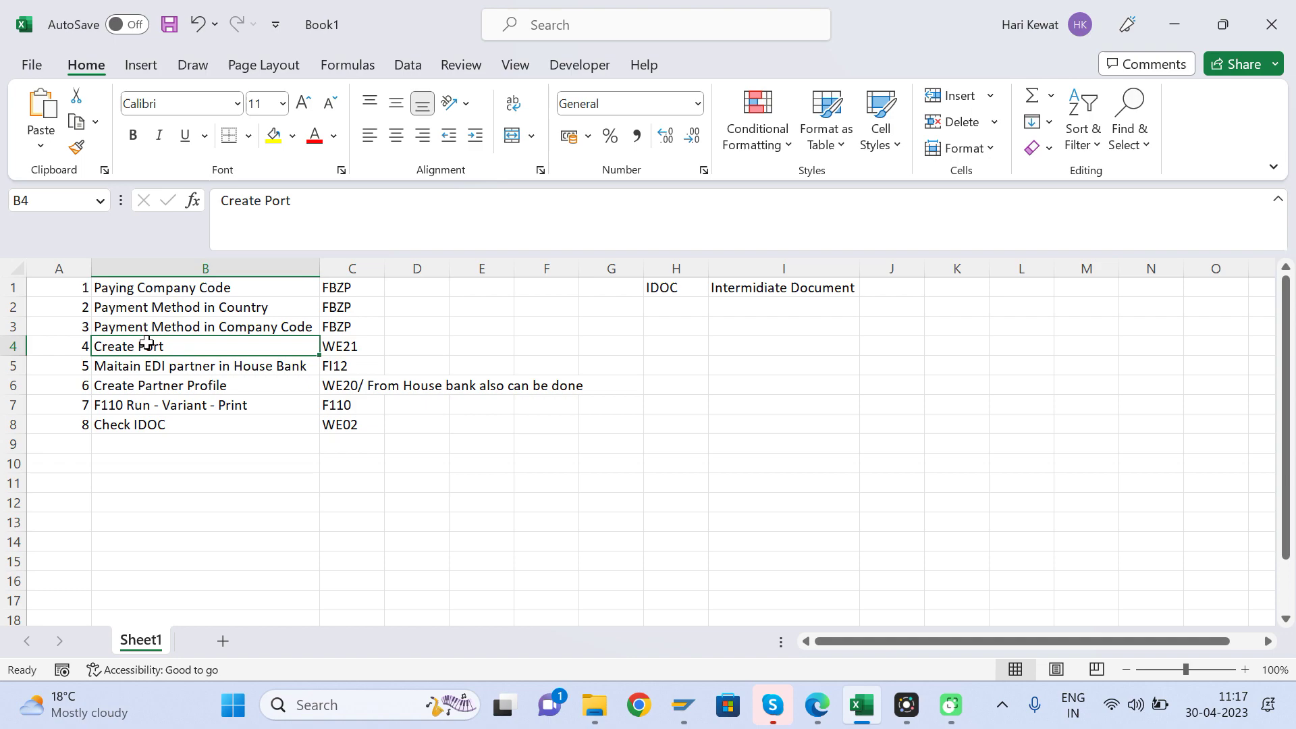
key("Right")
mouse_move(683, 702)
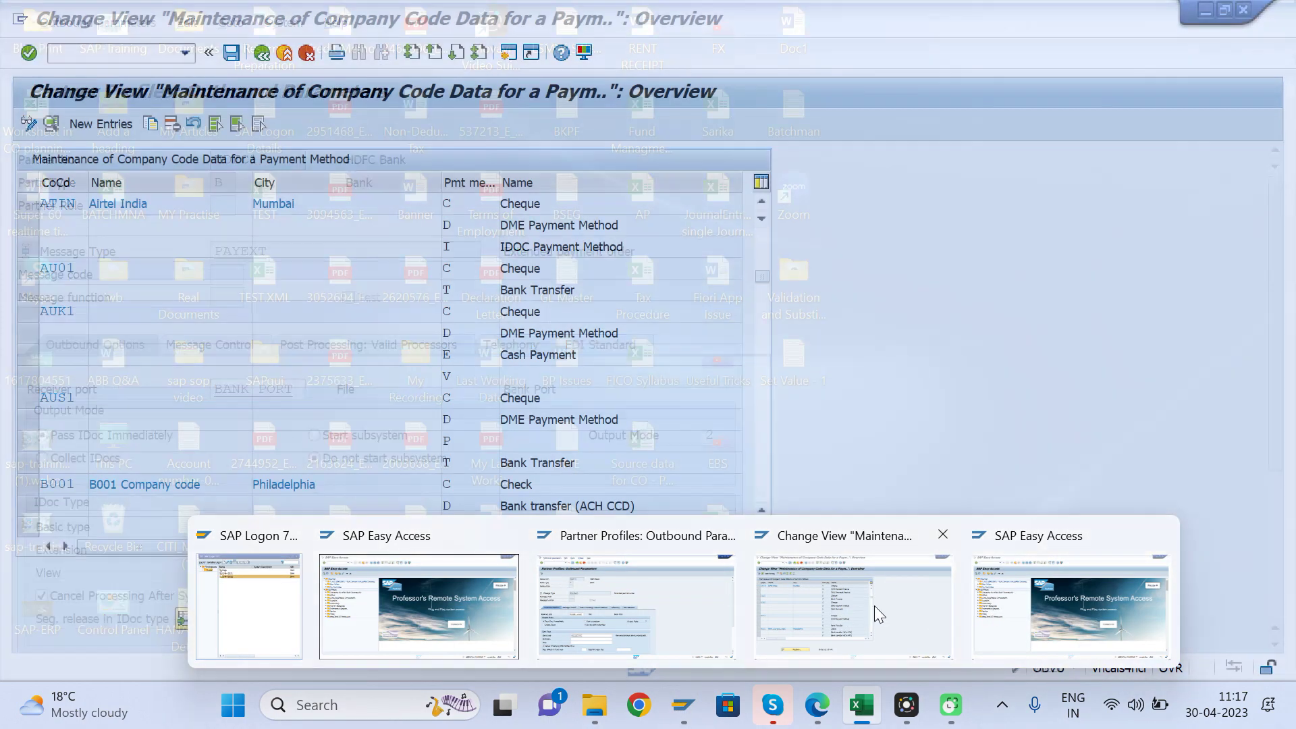
Open file port BANK_PORT in WE21
left_click(874, 606)
left_click(98, 60)
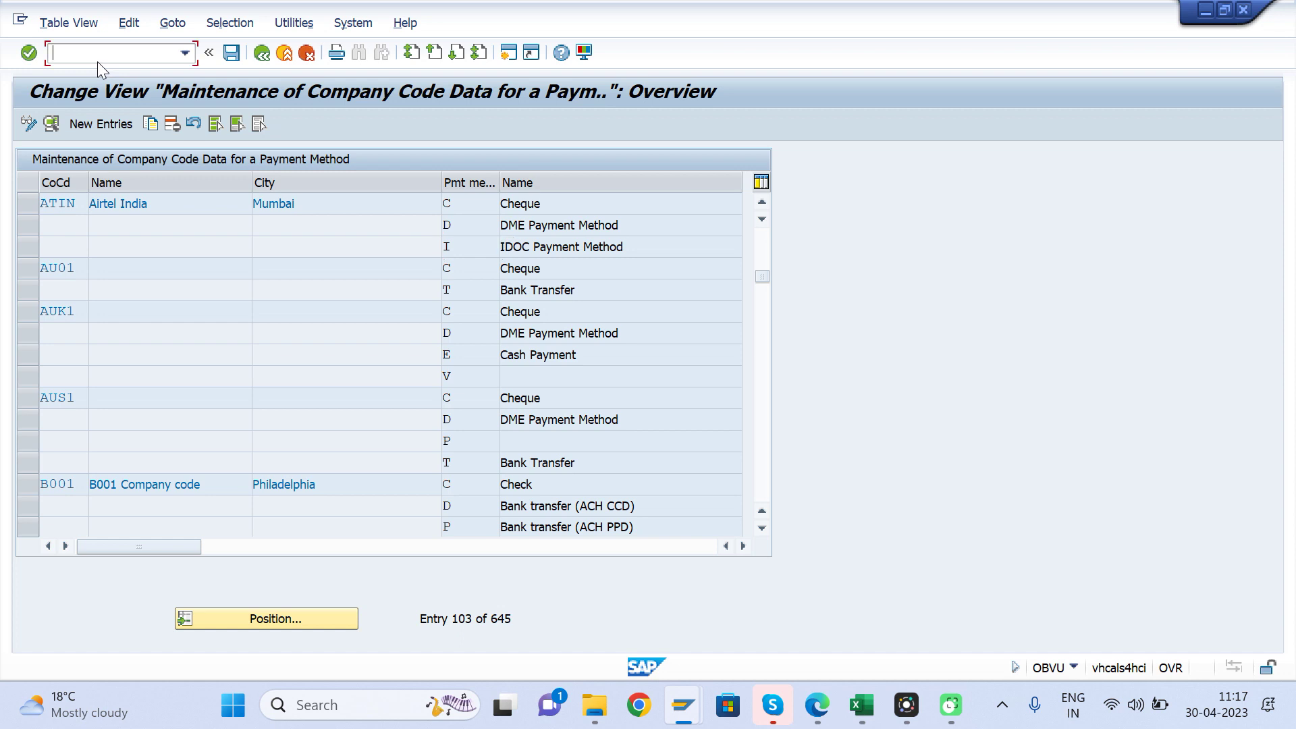
type("/nw")
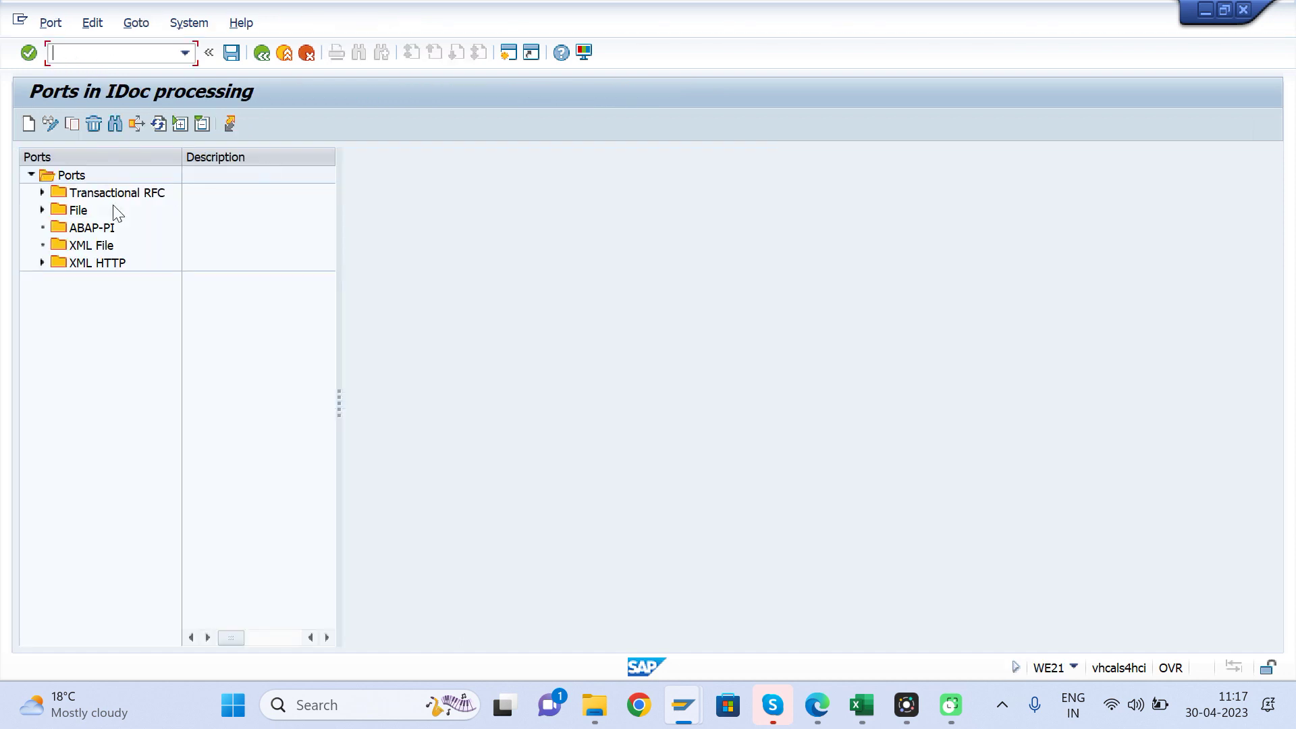
left_click(42, 211)
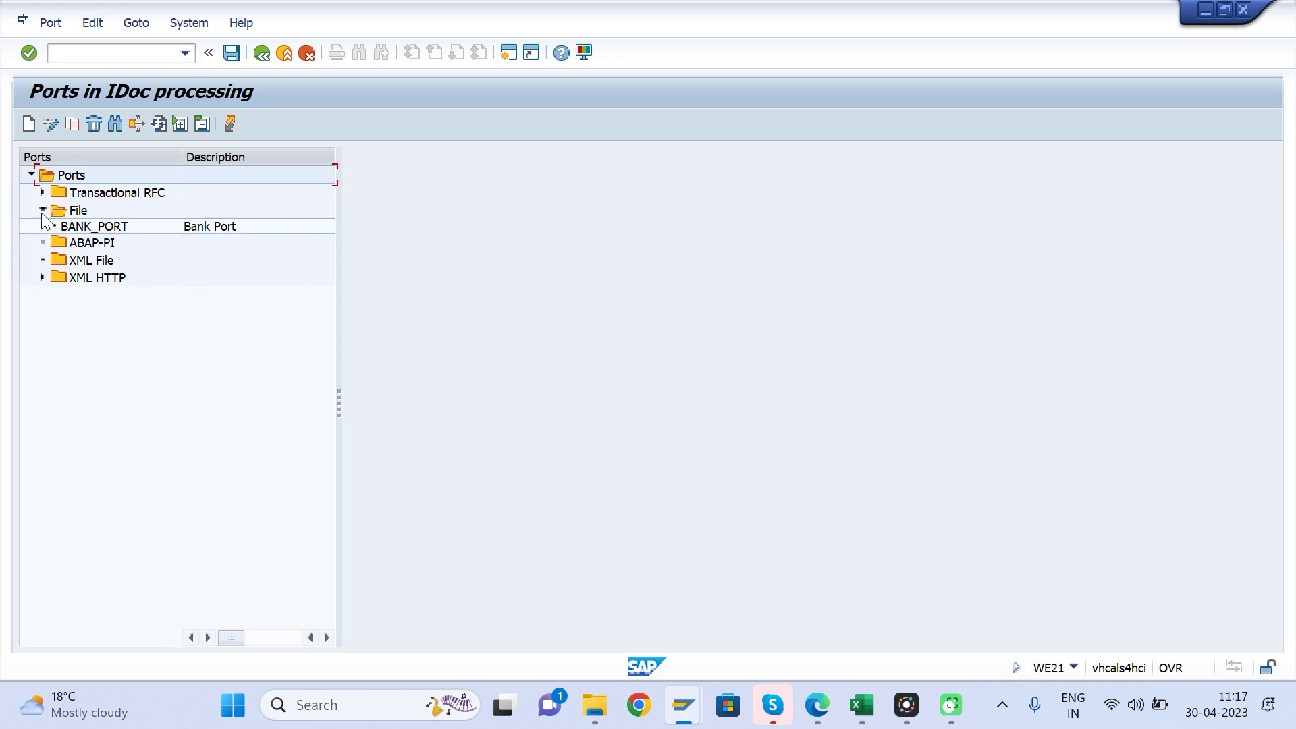
double_click(97, 228)
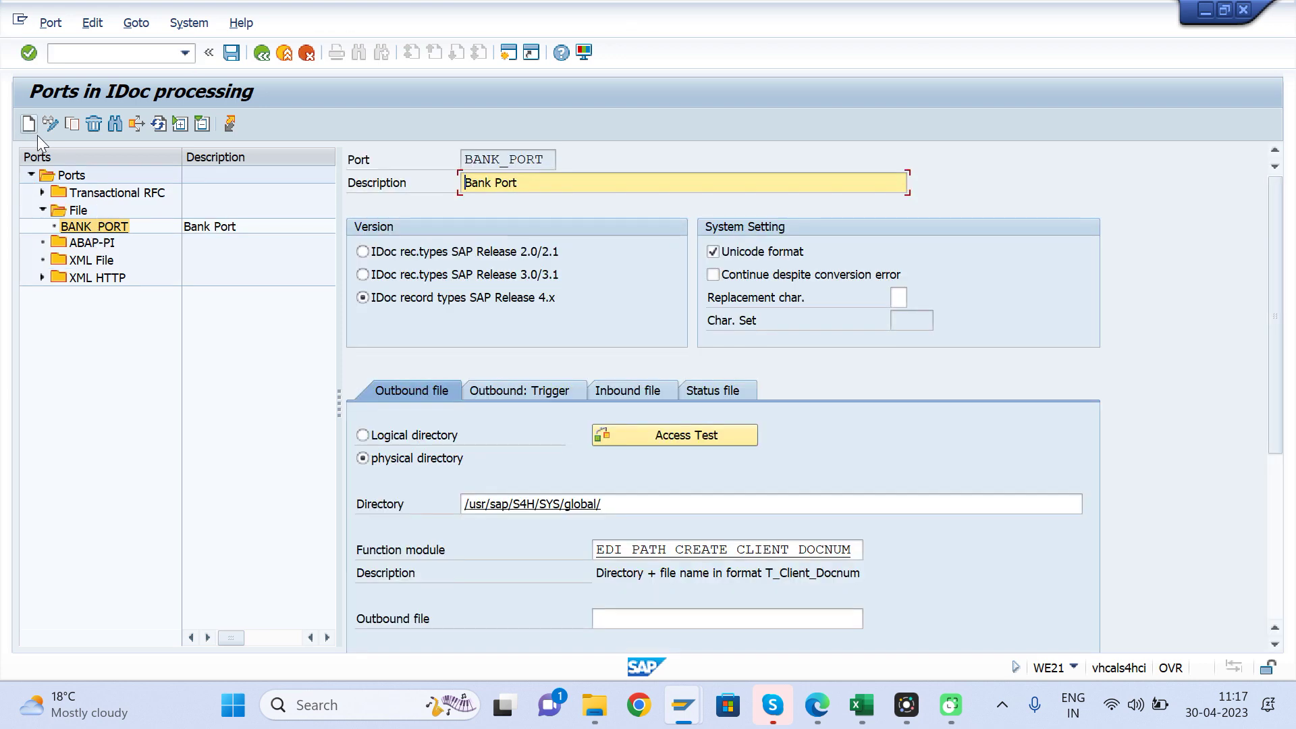
Review BANK_PORT's name, description and function module, then return to Easy Access
left_click(74, 210)
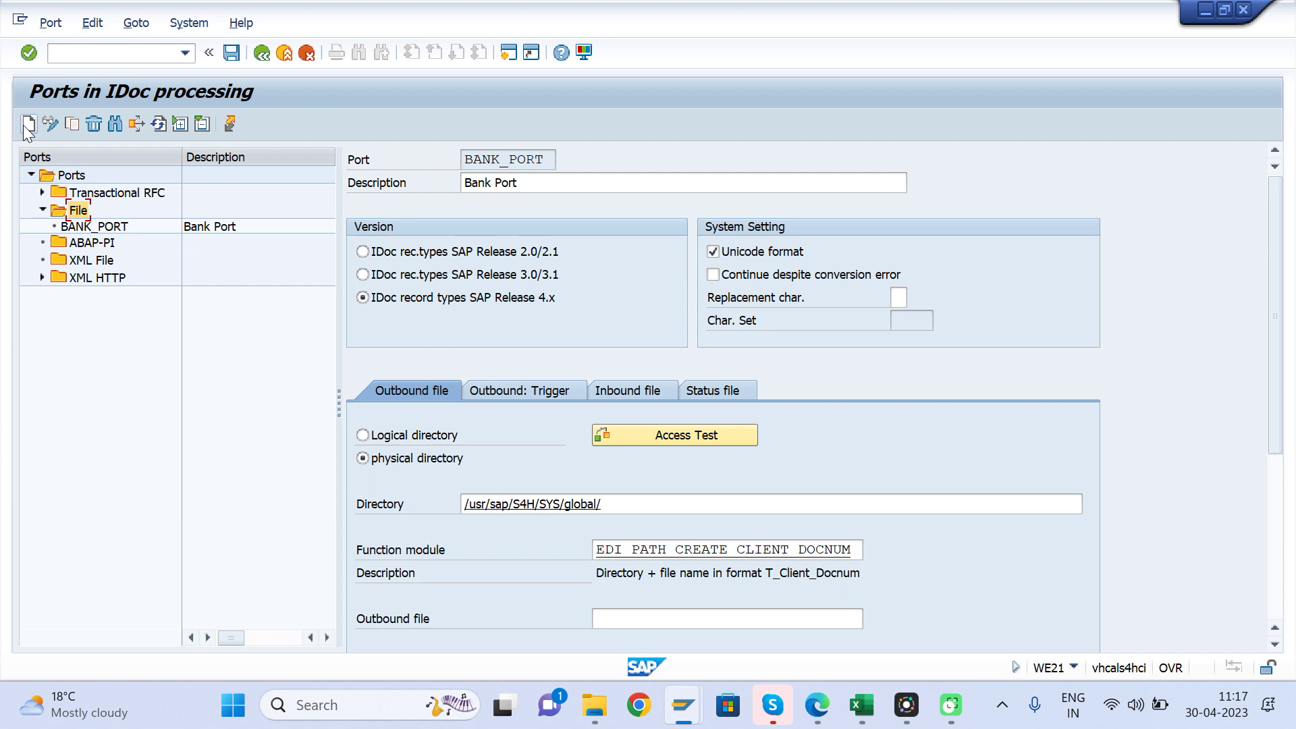
double_click(95, 227)
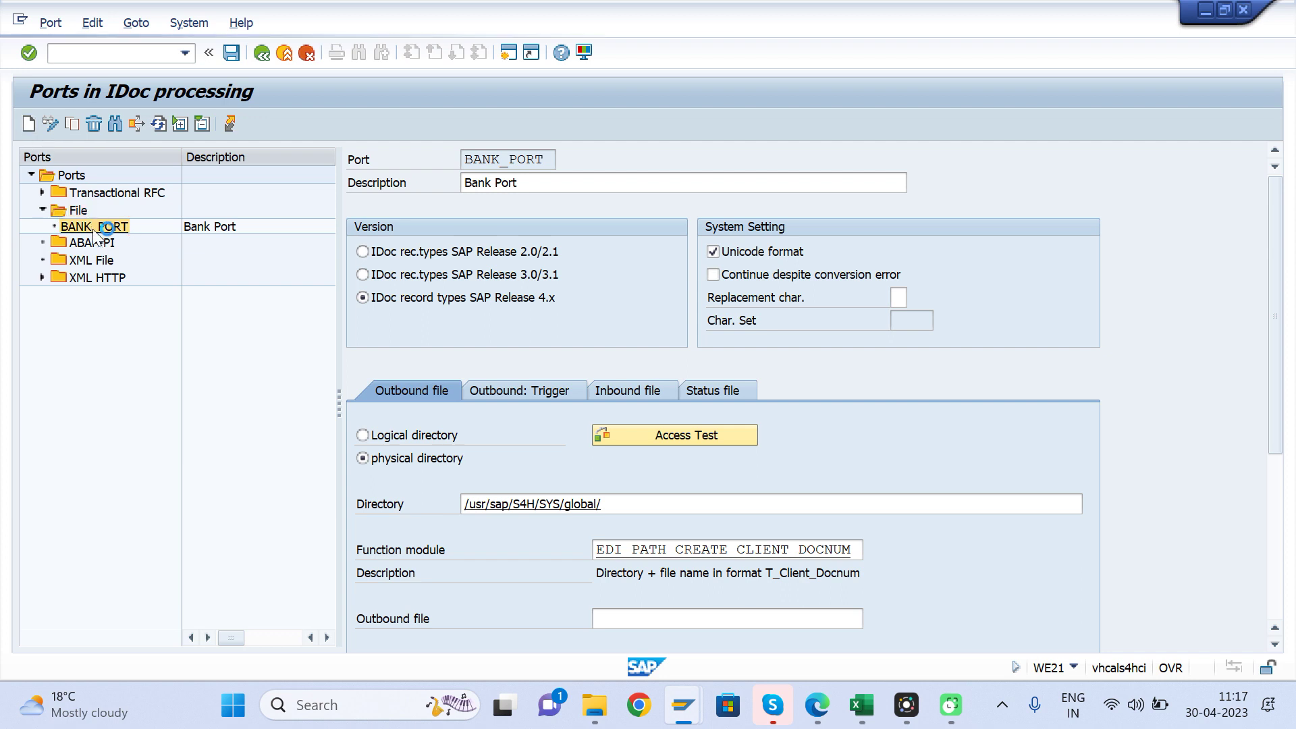
left_click_drag(549, 160, 391, 164)
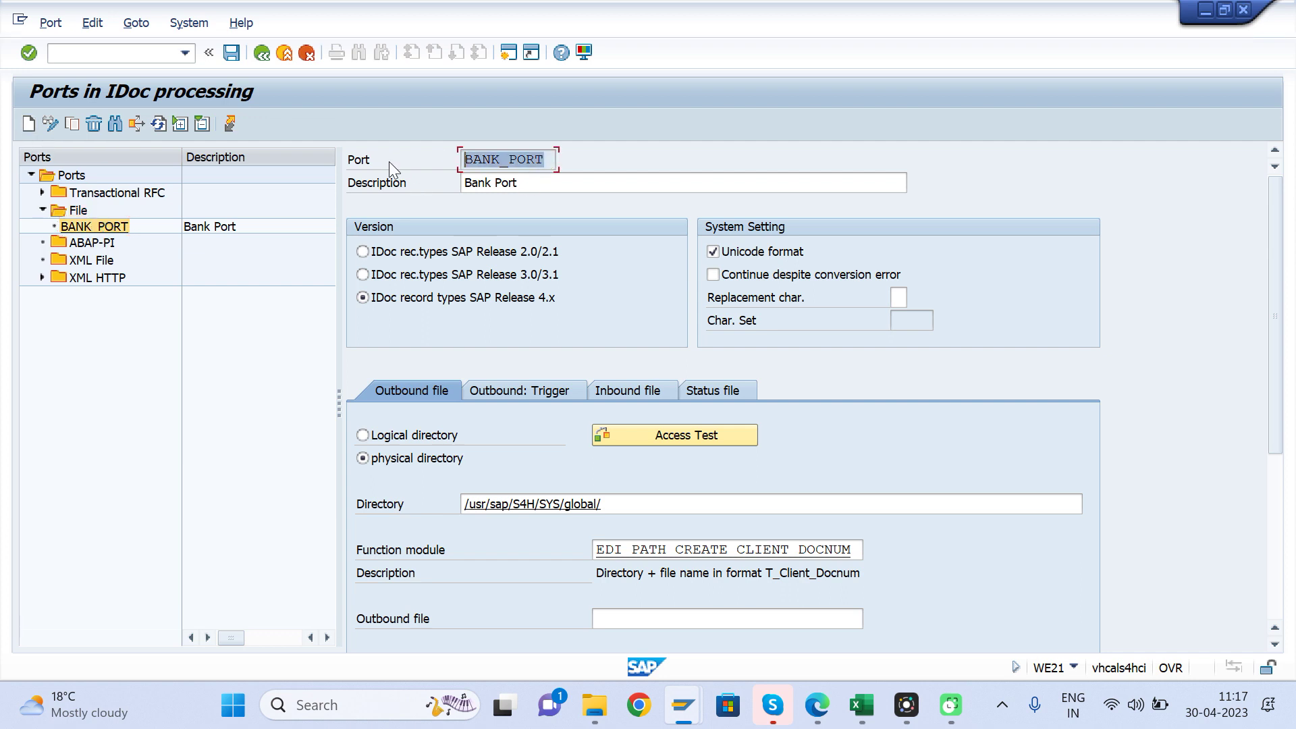
left_click(517, 183)
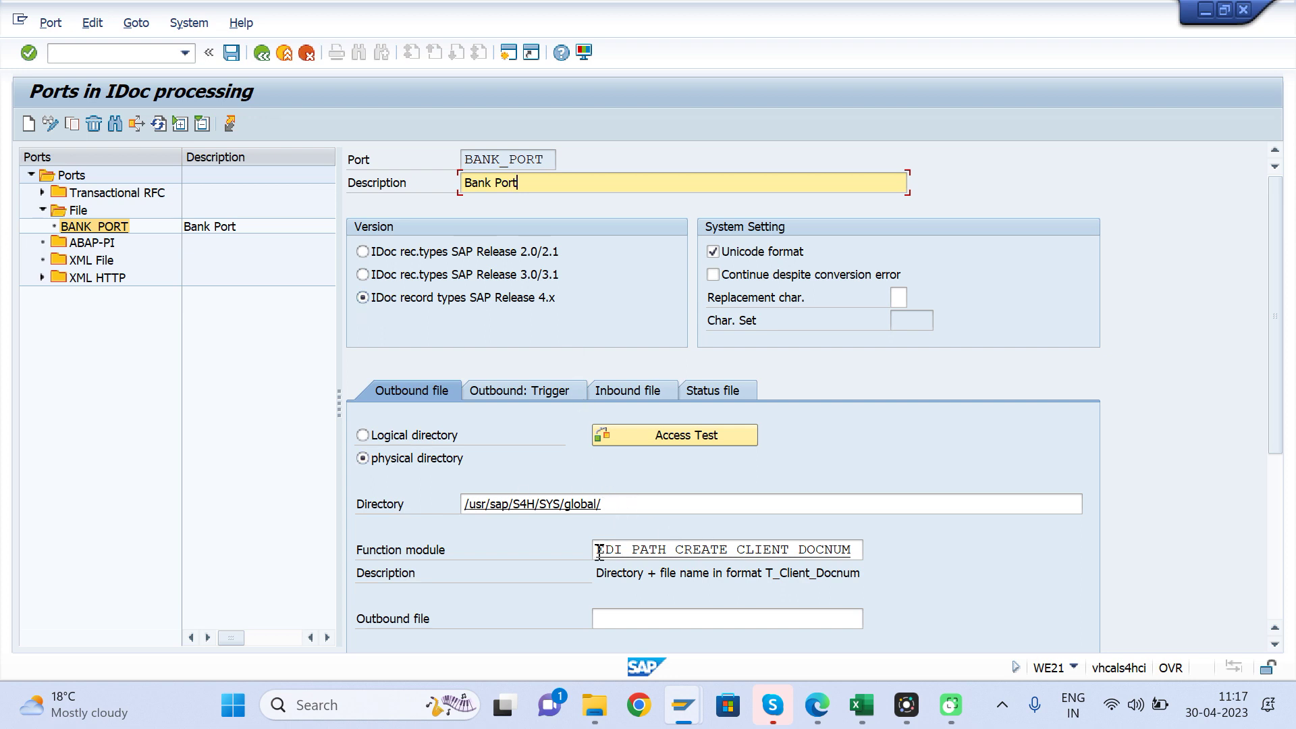
left_click_drag(597, 551, 891, 531)
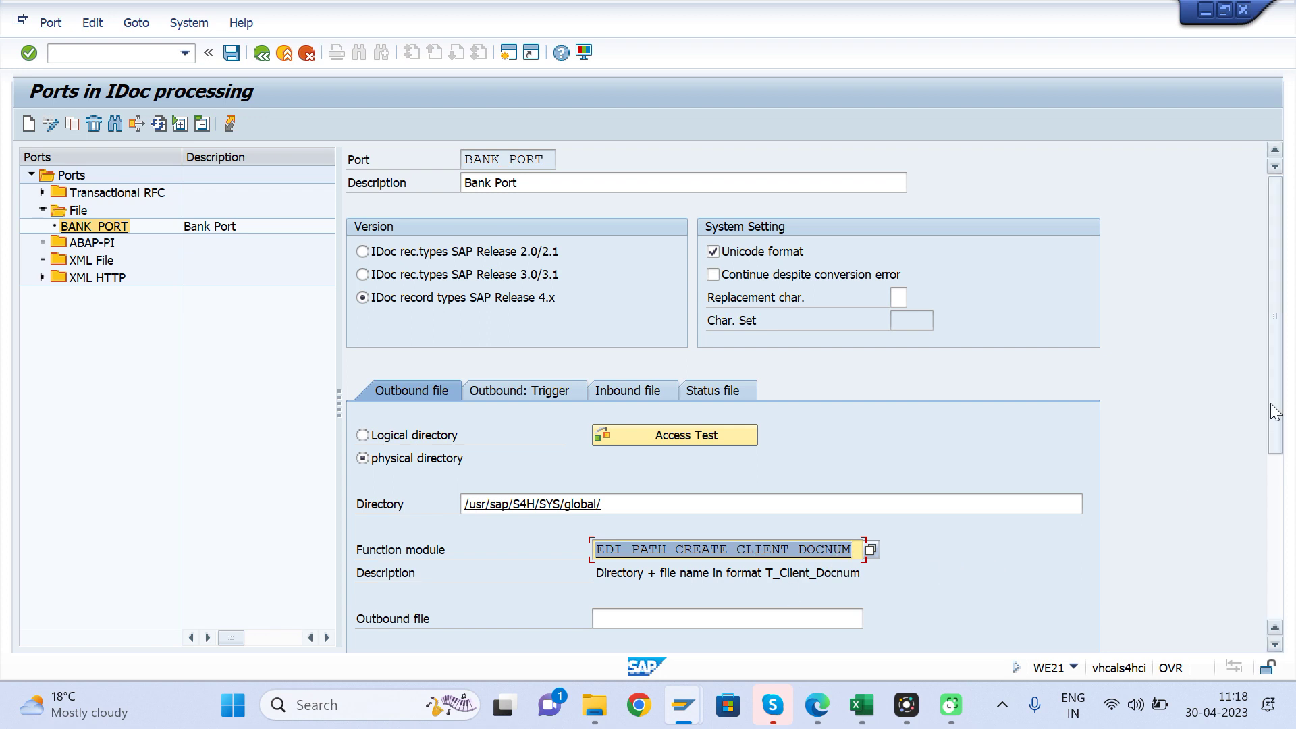
mouse_move(1278, 409)
left_mouse_down()
mouse_move(1279, 563)
mouse_move(1279, 408)
left_mouse_up()
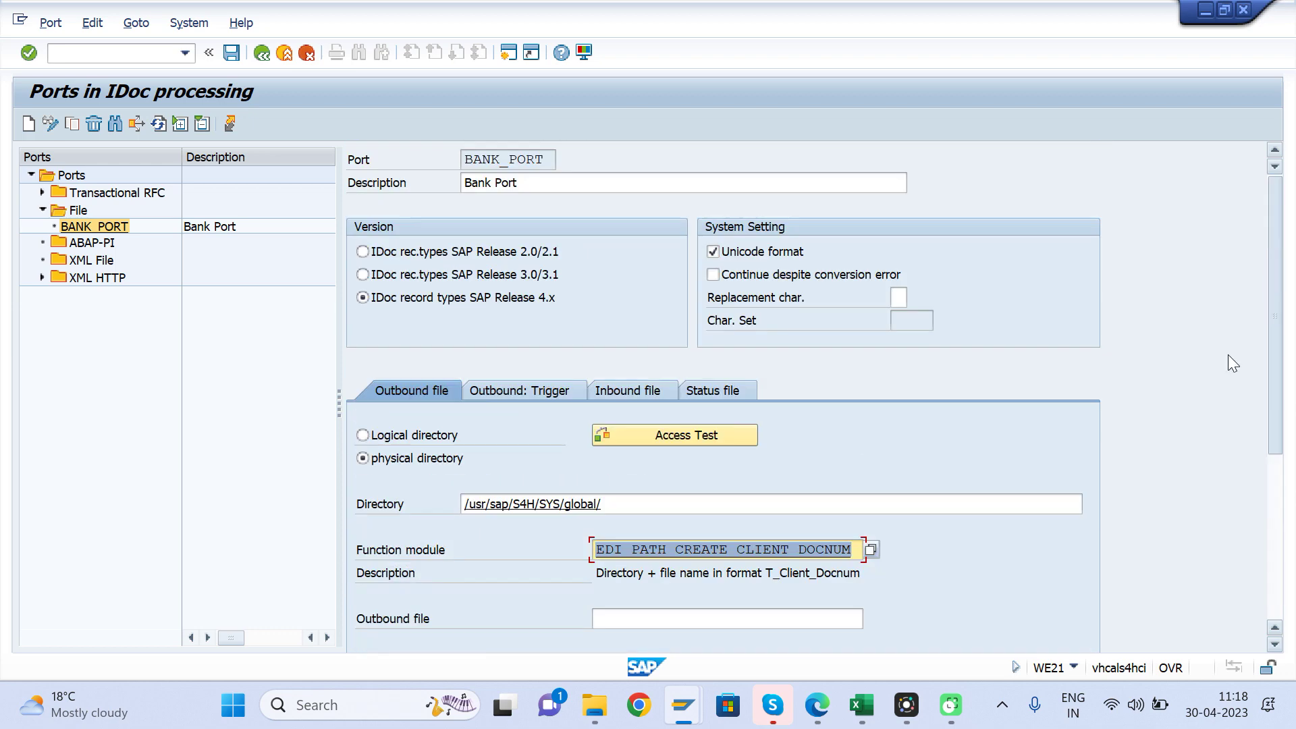
left_click(262, 53)
left_click(261, 53)
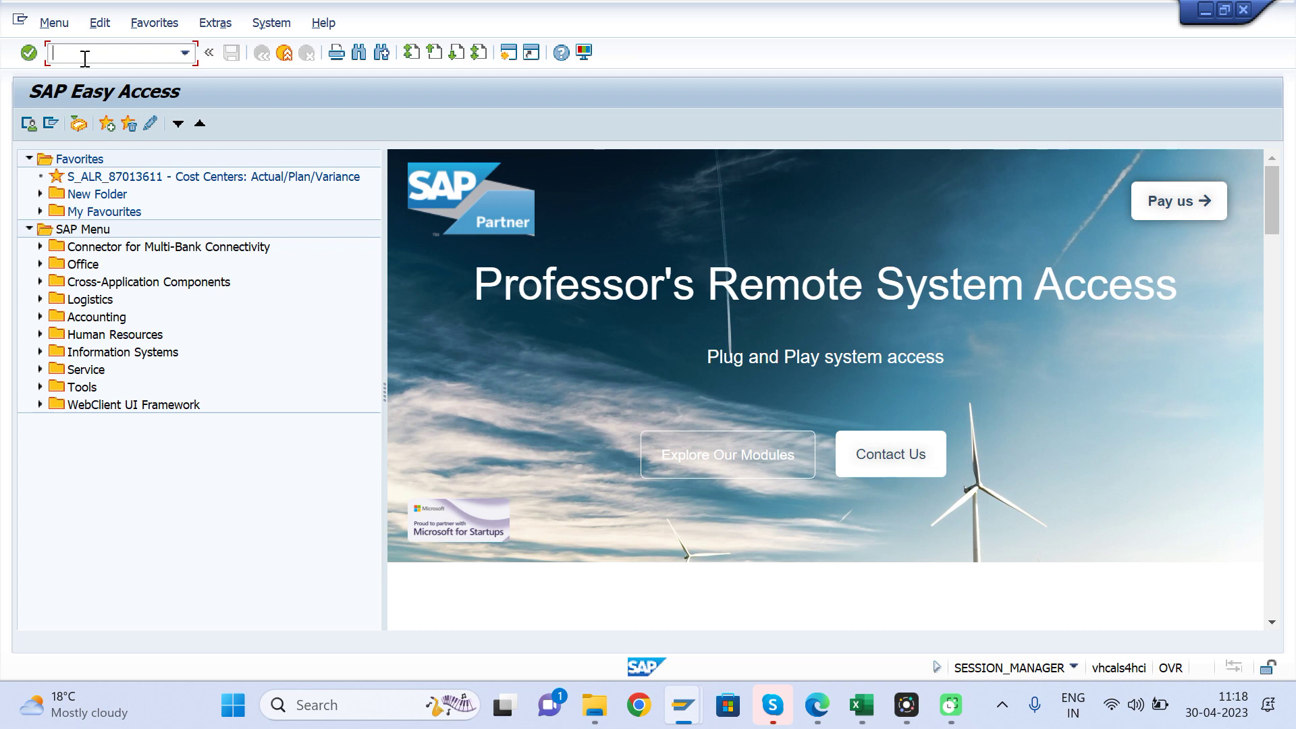
Run FI12 and list the house banks of company code ATIN
type("FI12")
key("Return")
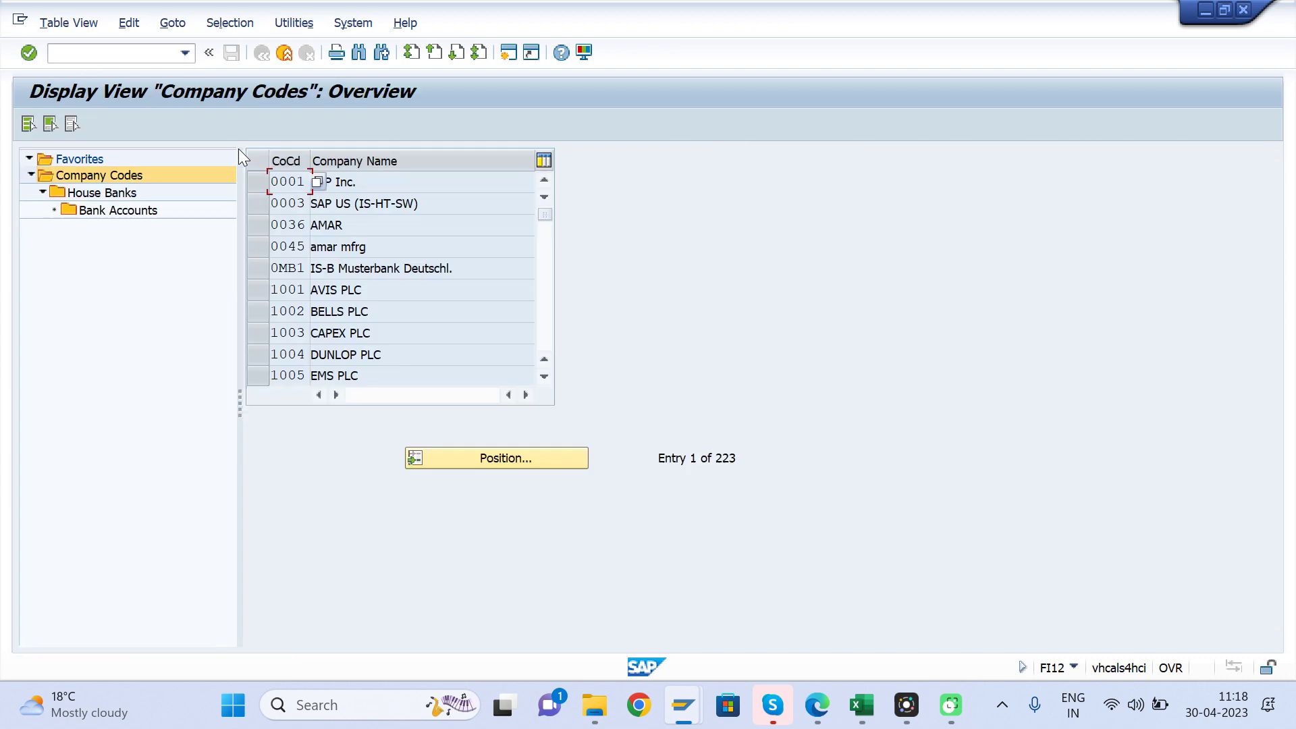
left_click(458, 455)
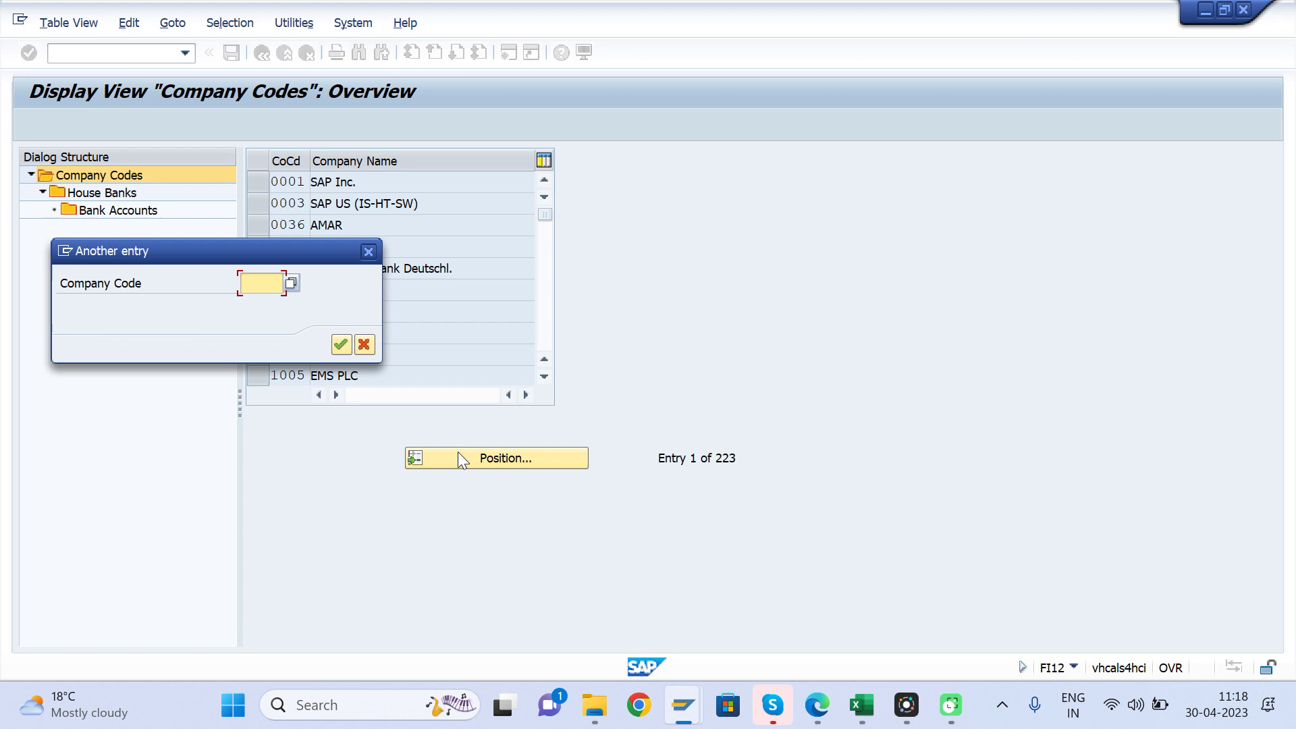
type("atin")
key("Return")
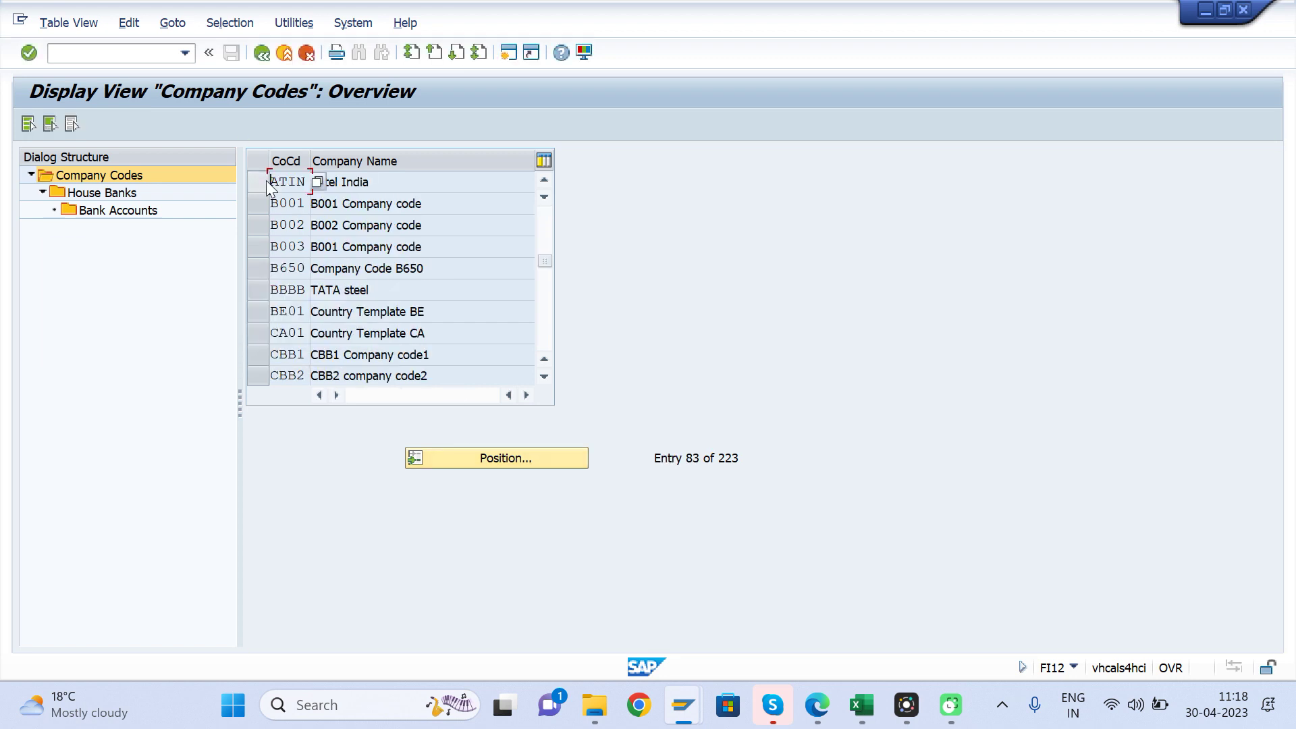
left_click(264, 179)
double_click(87, 192)
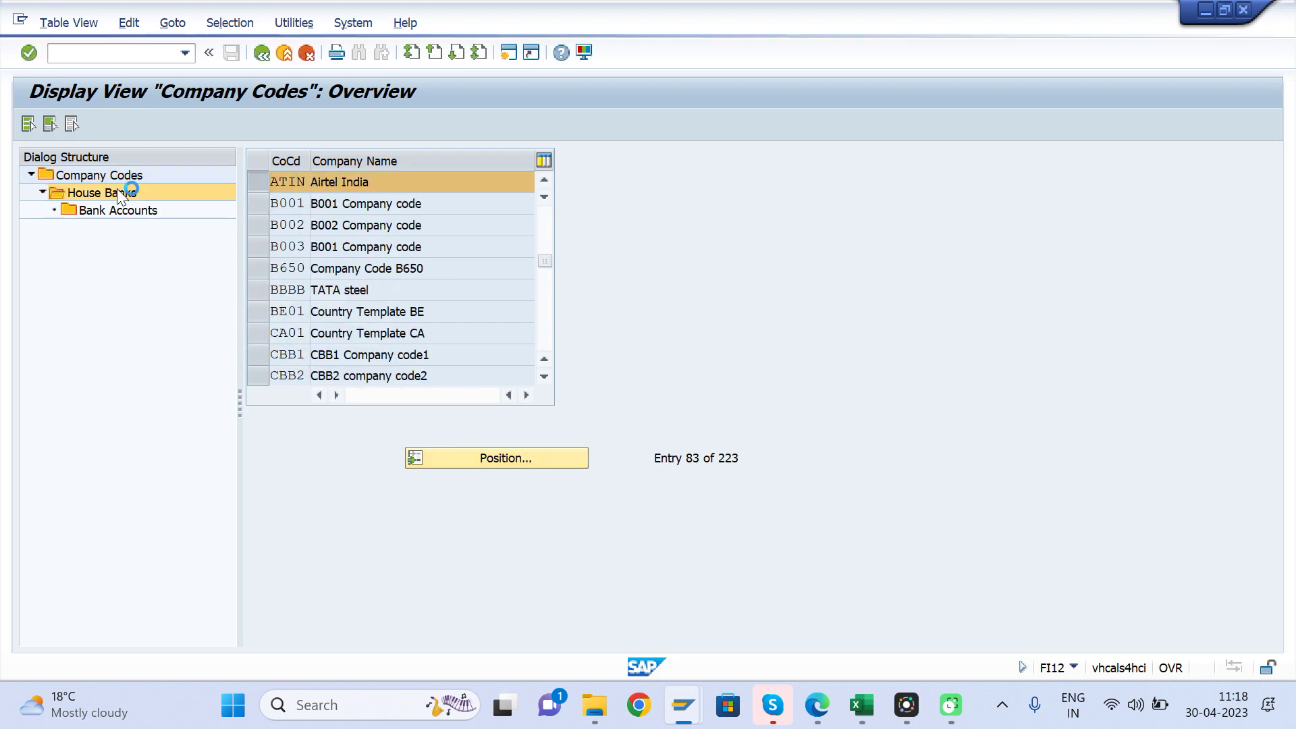
Confirm house bank HDFC1 has EDI partner number HDFC1 and EDI-compatible IDOC payment method I
double_click(386, 249)
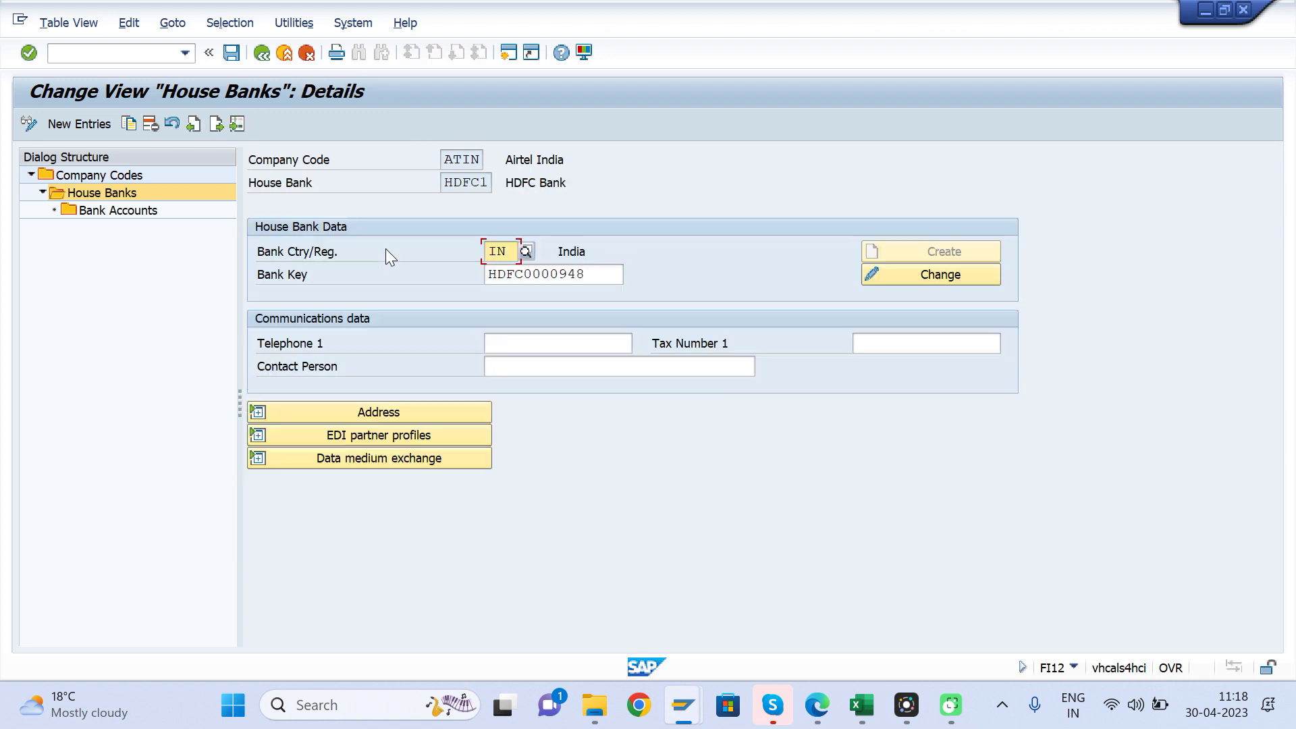
left_click_drag(490, 181, 371, 185)
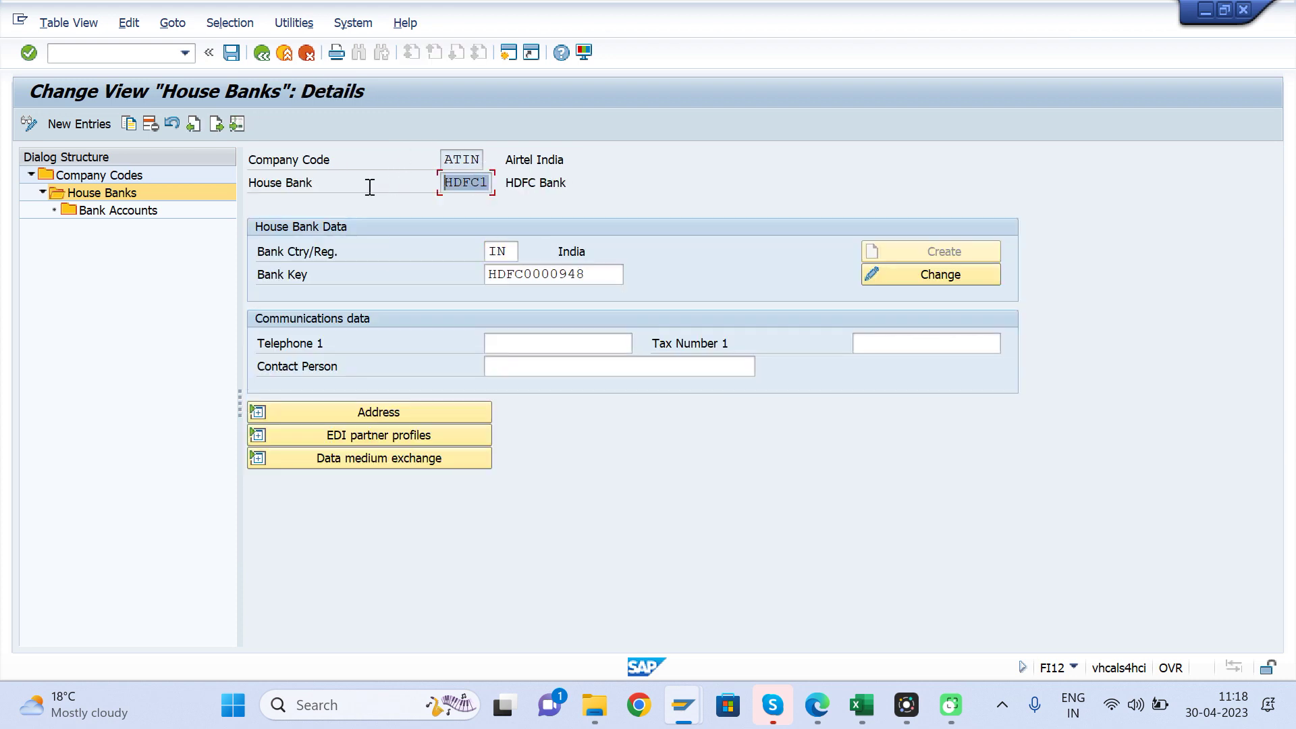
left_click(488, 183)
left_click(257, 434)
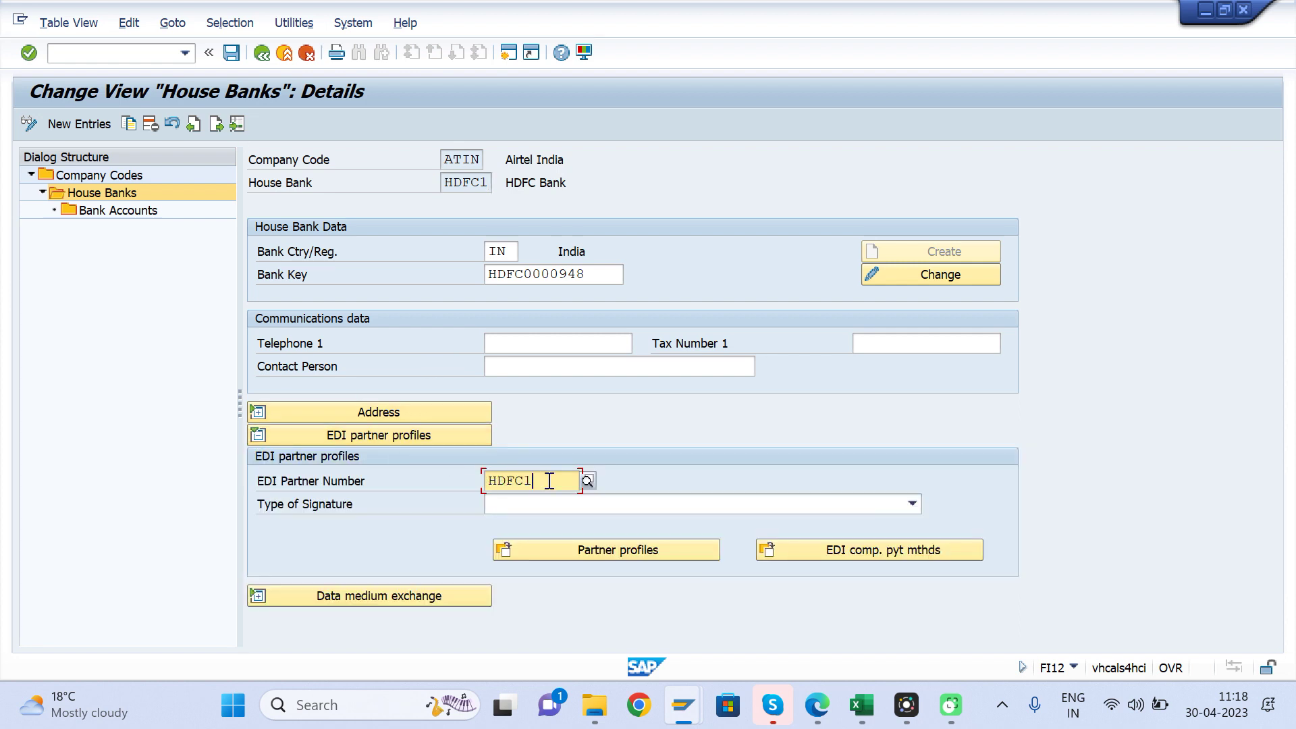
left_click_drag(549, 481, 413, 485)
left_click(873, 555)
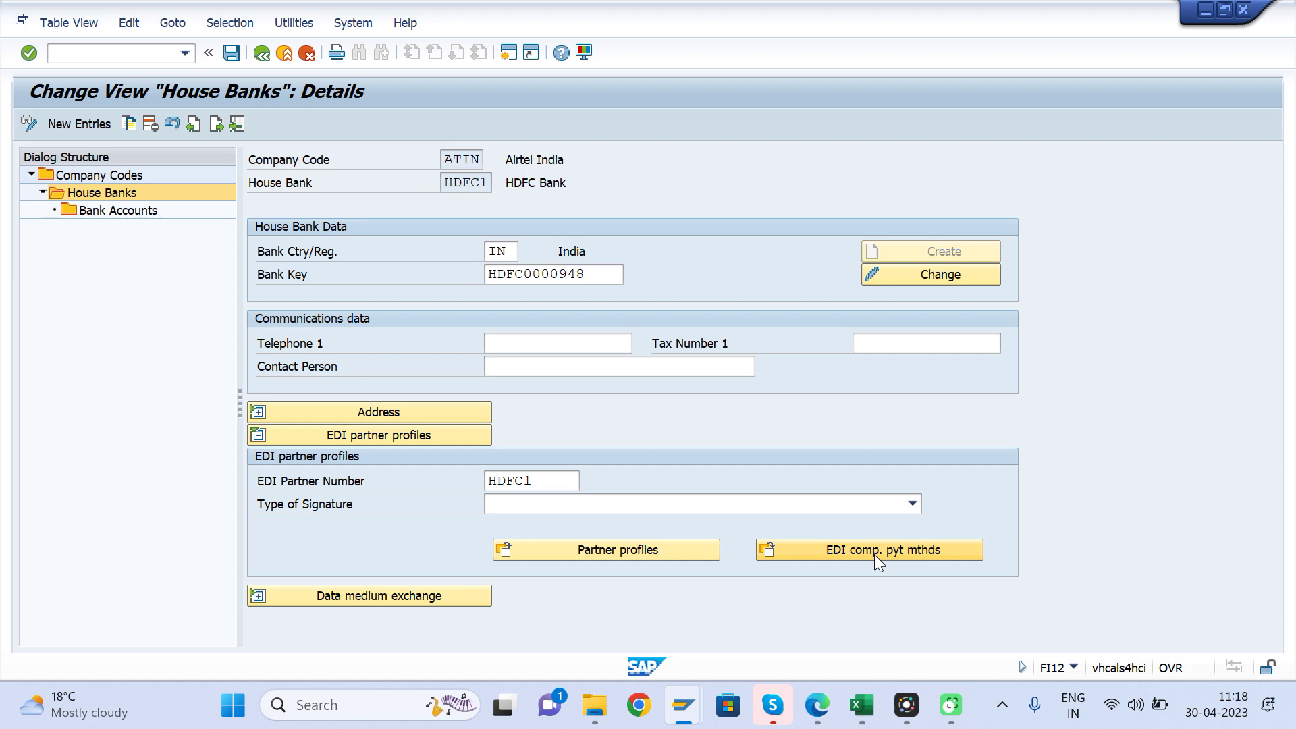
left_click(90, 277)
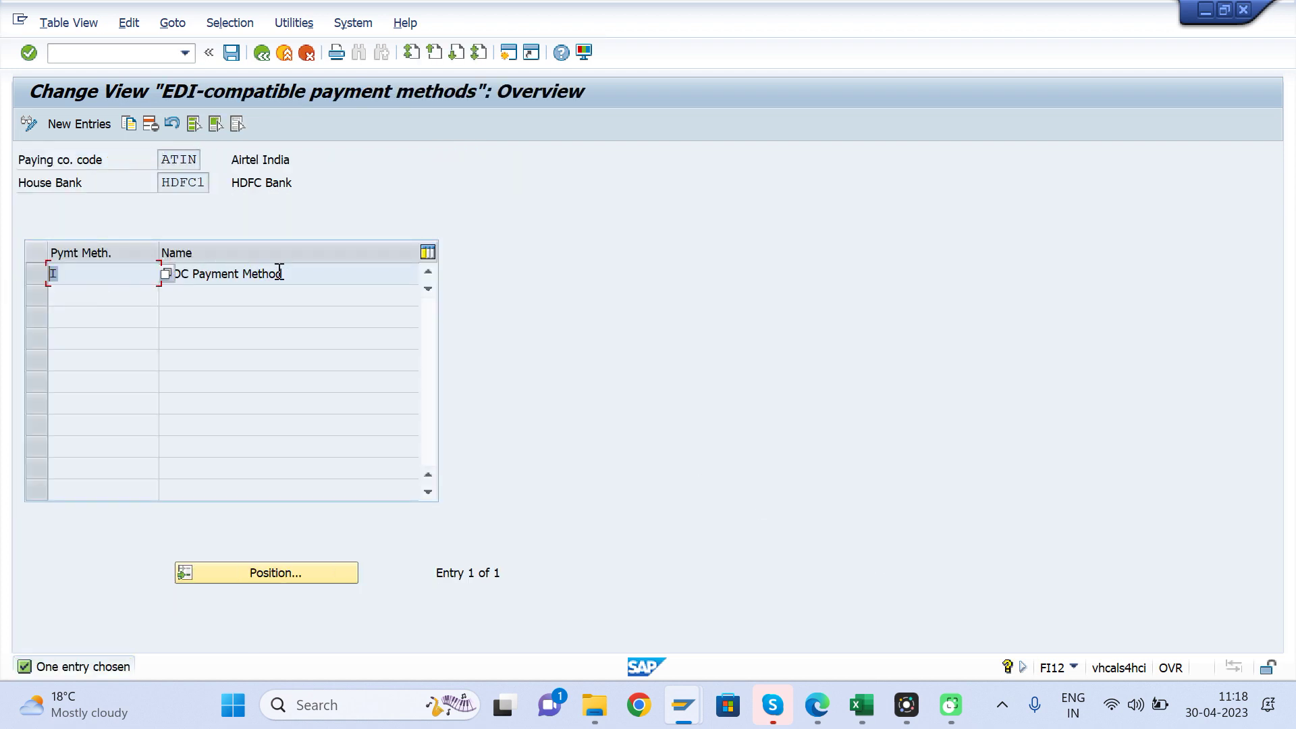
left_click_drag(280, 273, 168, 274)
left_click(262, 52)
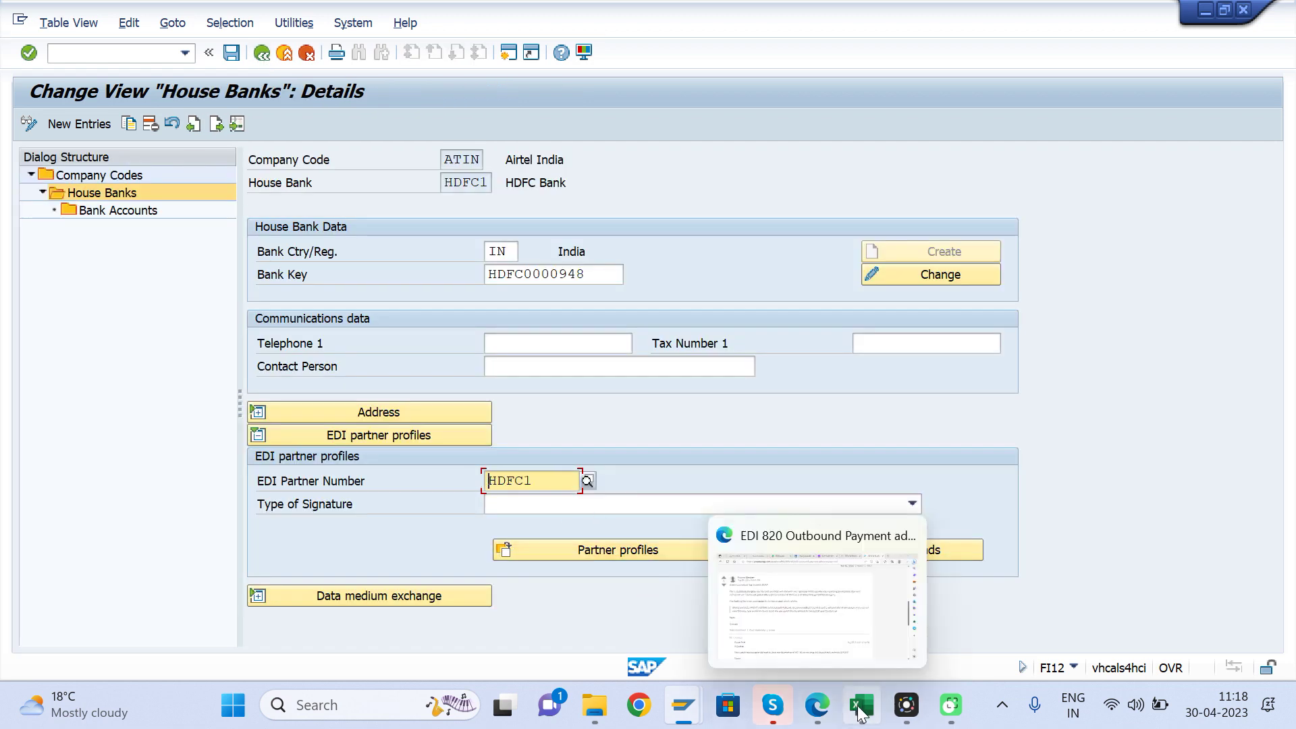
Check the Create Partner Profile note in the Excel checklist
left_click(858, 657)
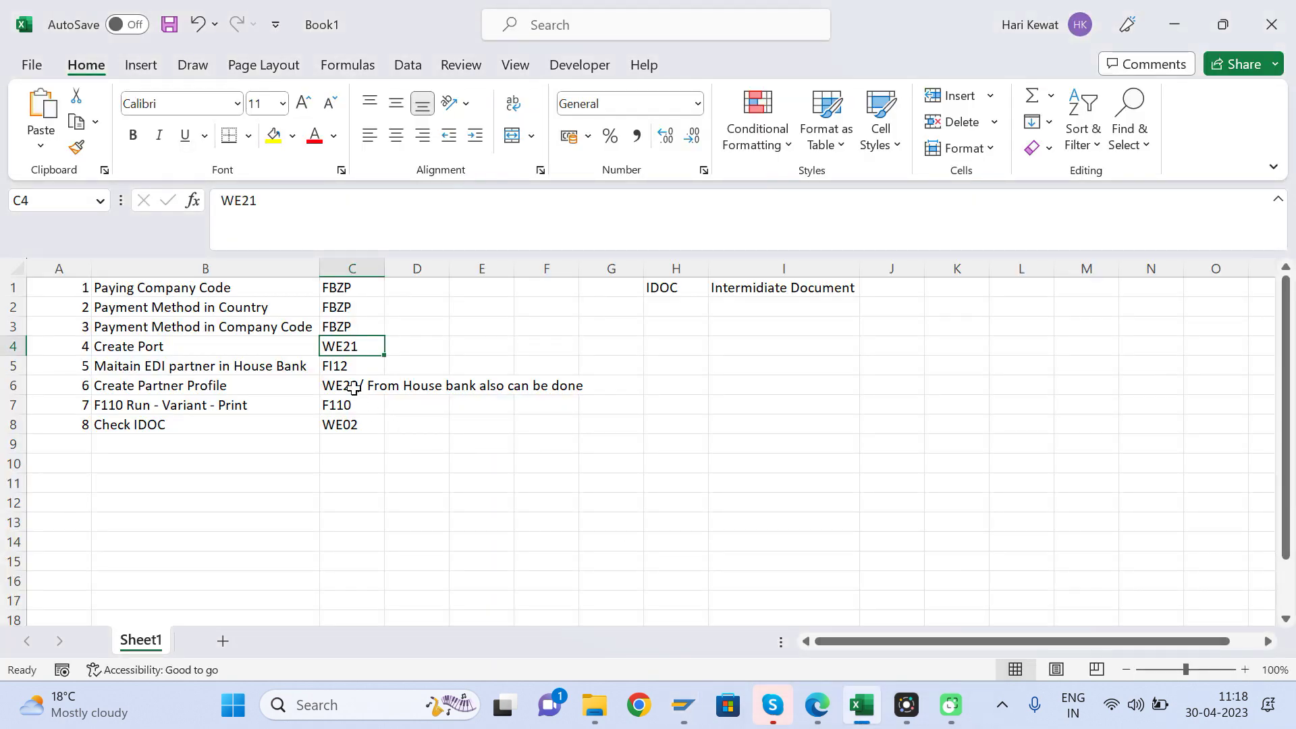
left_click(353, 388)
key("alt+Tab")
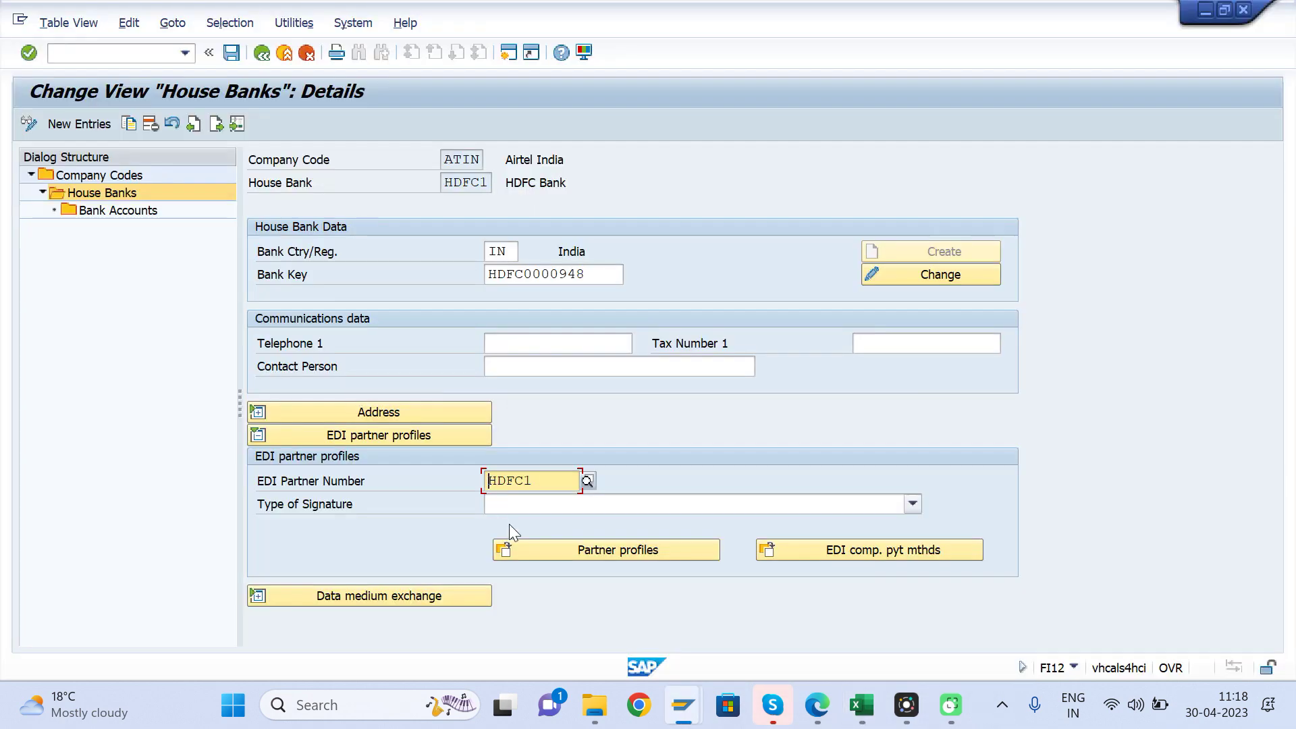
Open bank partner profile HDFC1 under partner type B in WE20
left_click(573, 551)
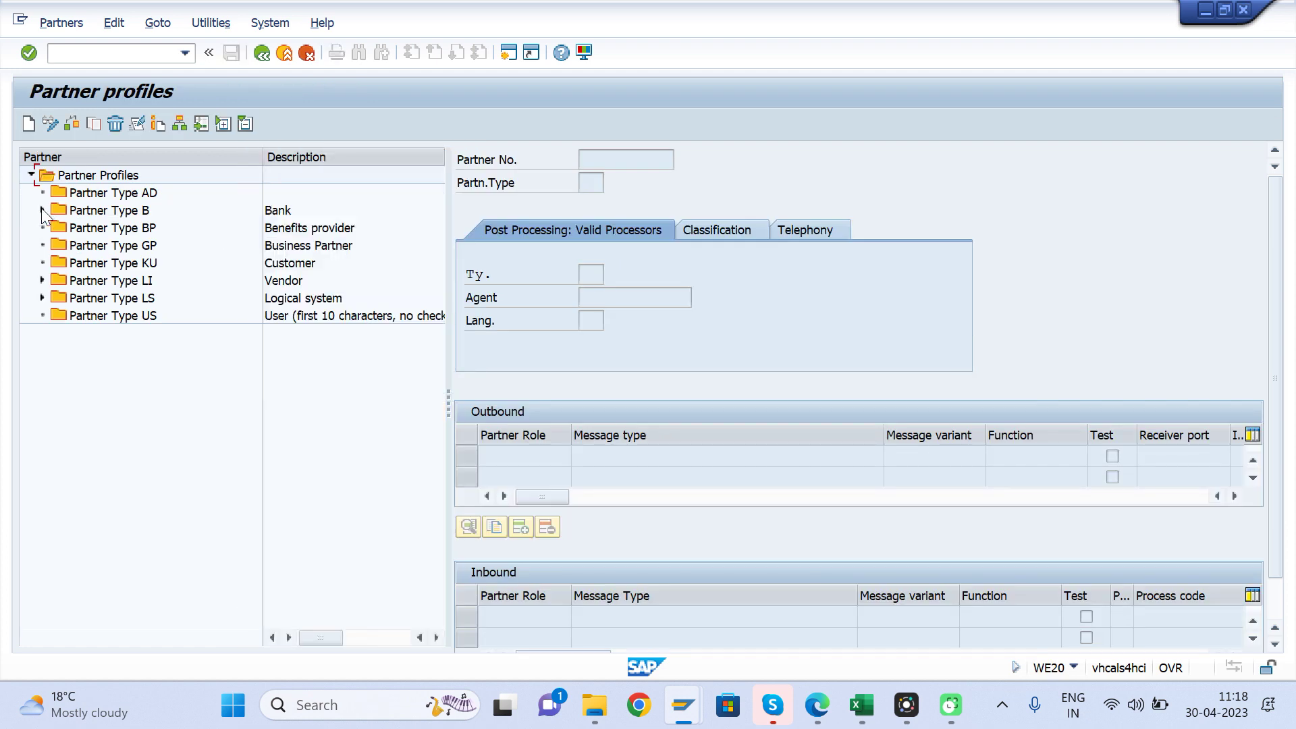
left_click(42, 210)
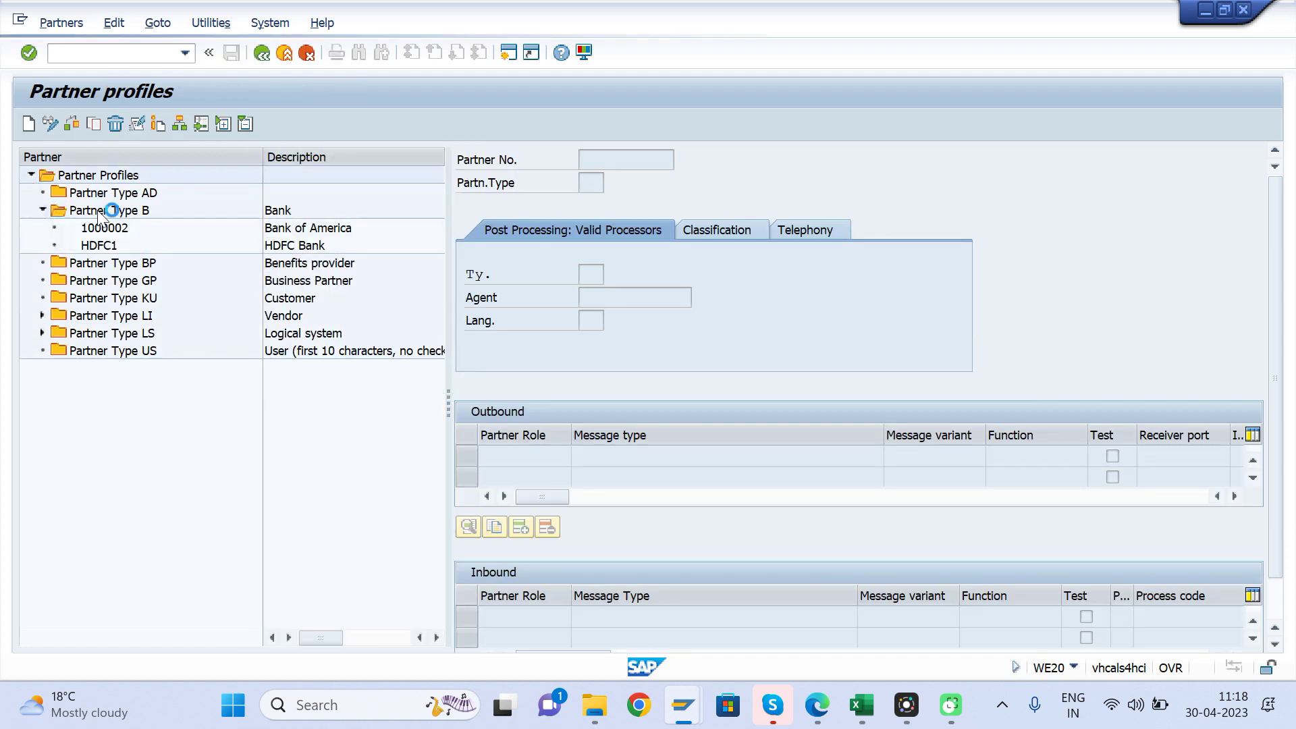
double_click(110, 247)
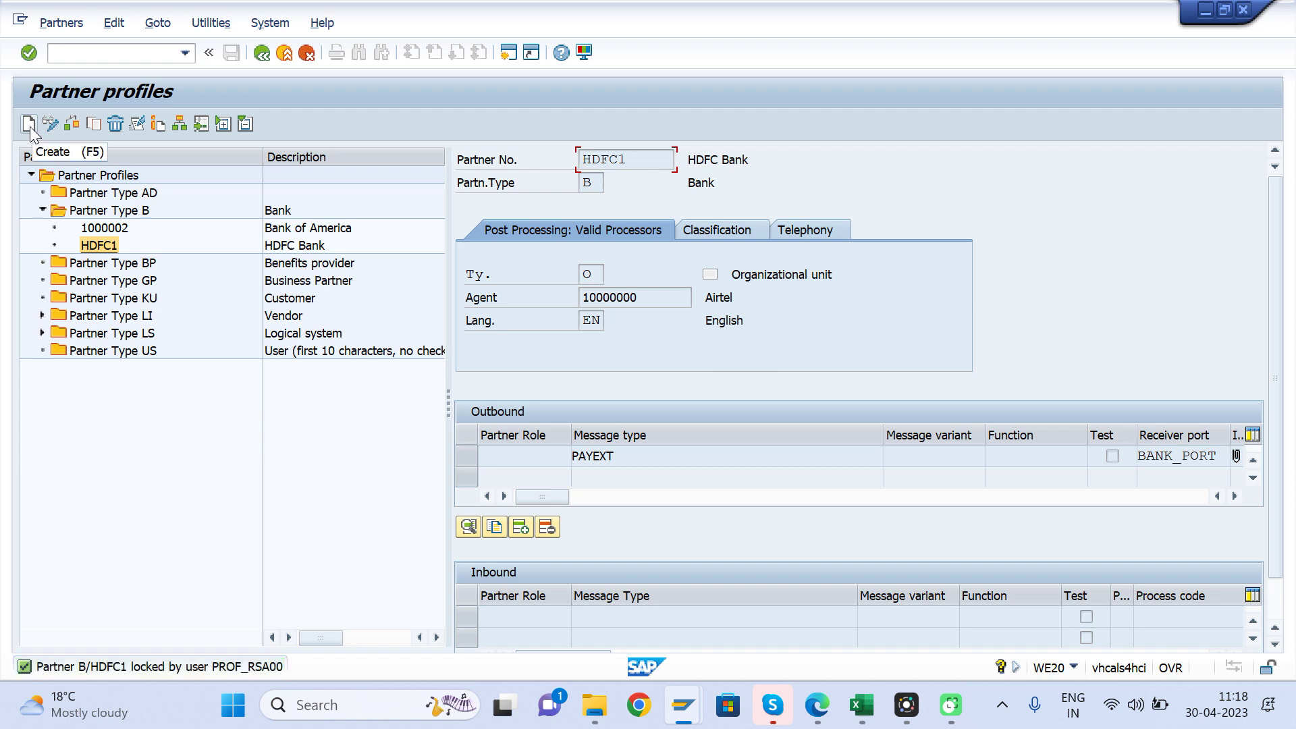
left_click(96, 211)
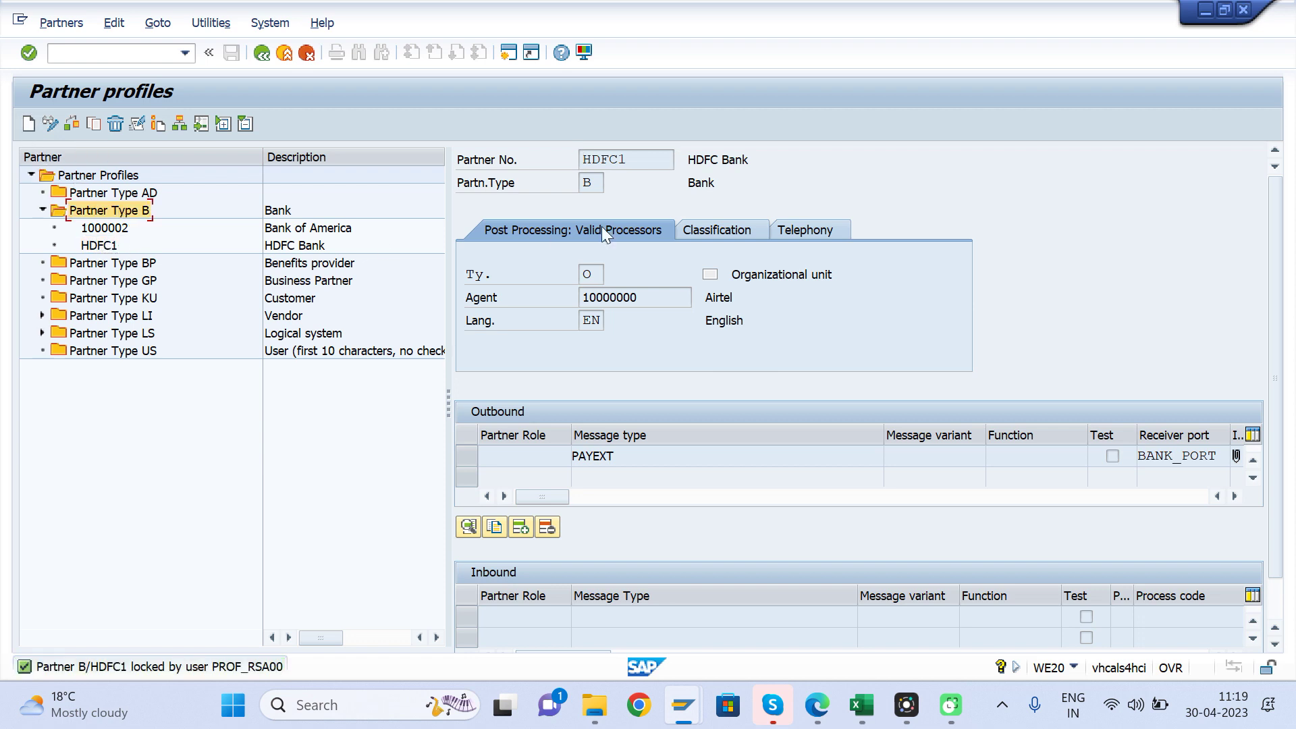
left_click(105, 248)
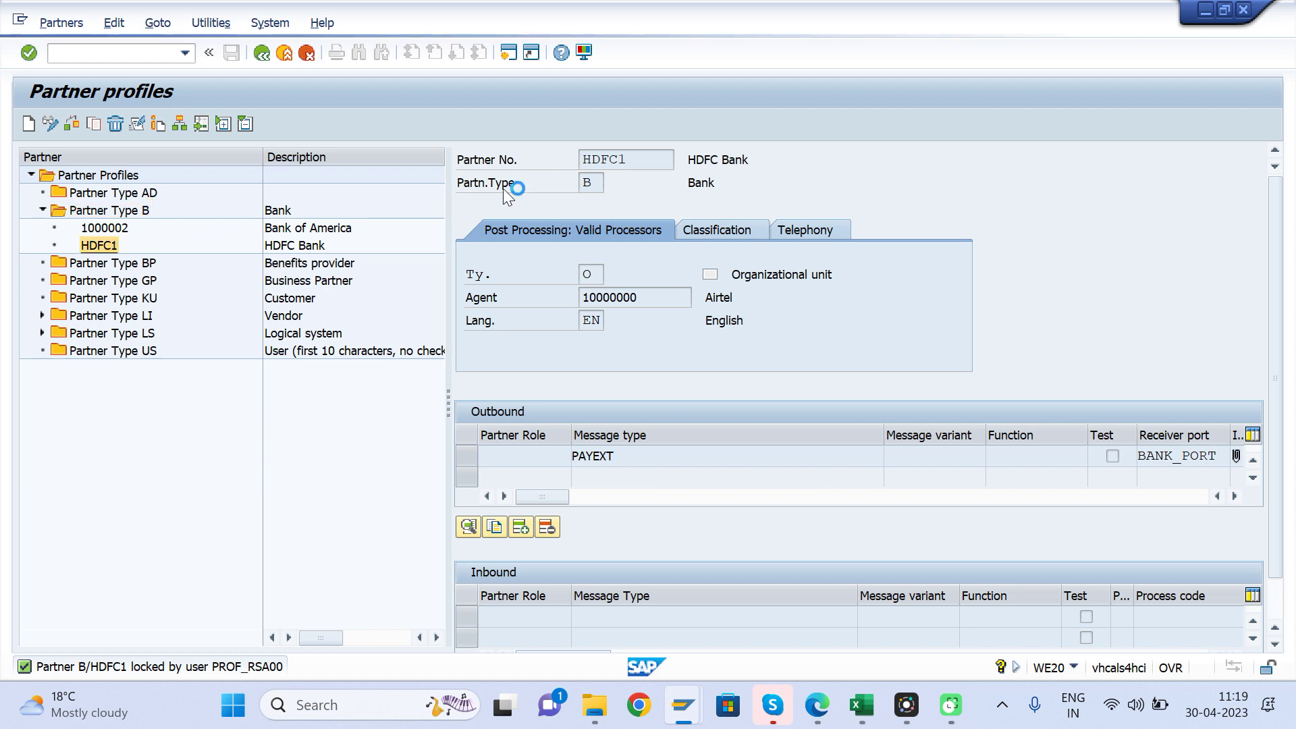
left_click(621, 160)
left_click_drag(631, 159, 552, 162)
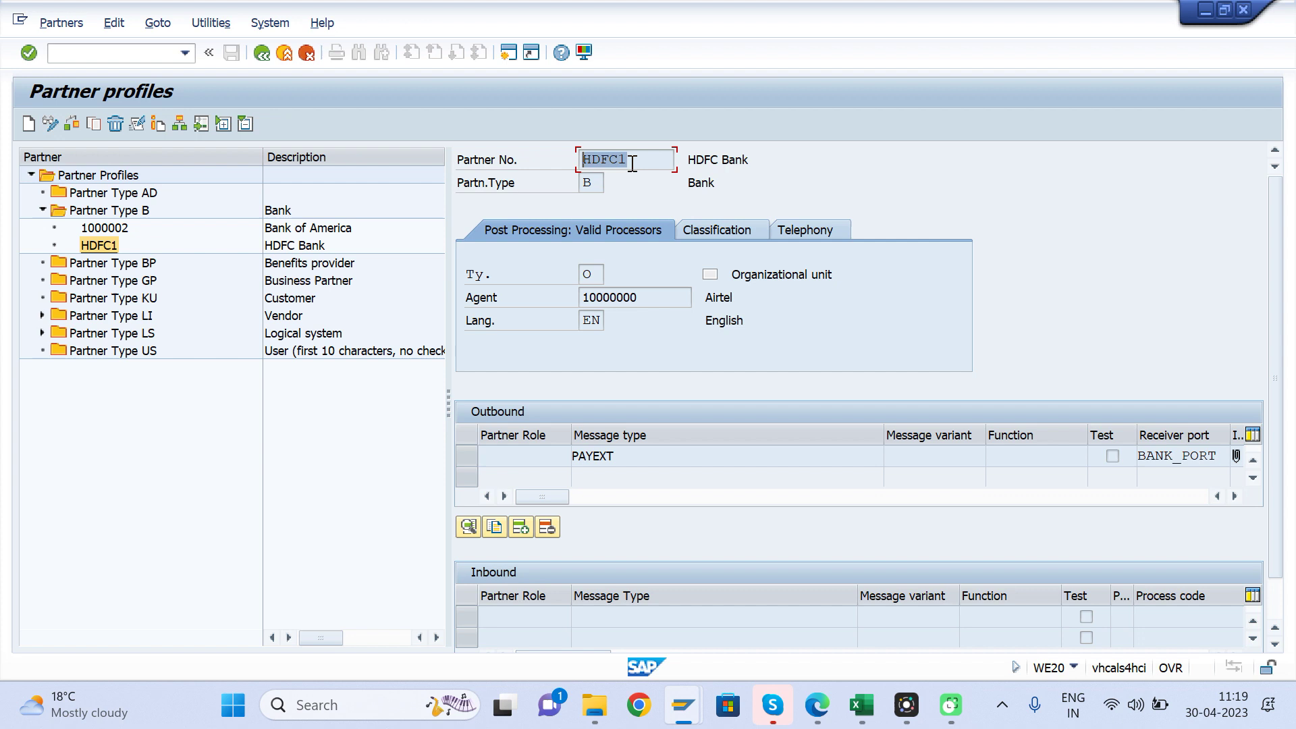
left_click_drag(631, 162, 500, 159)
Review agent 10000000 Airtel and language English, then open the PAYEXT outbound parameters
left_click(592, 186)
double_click(640, 303)
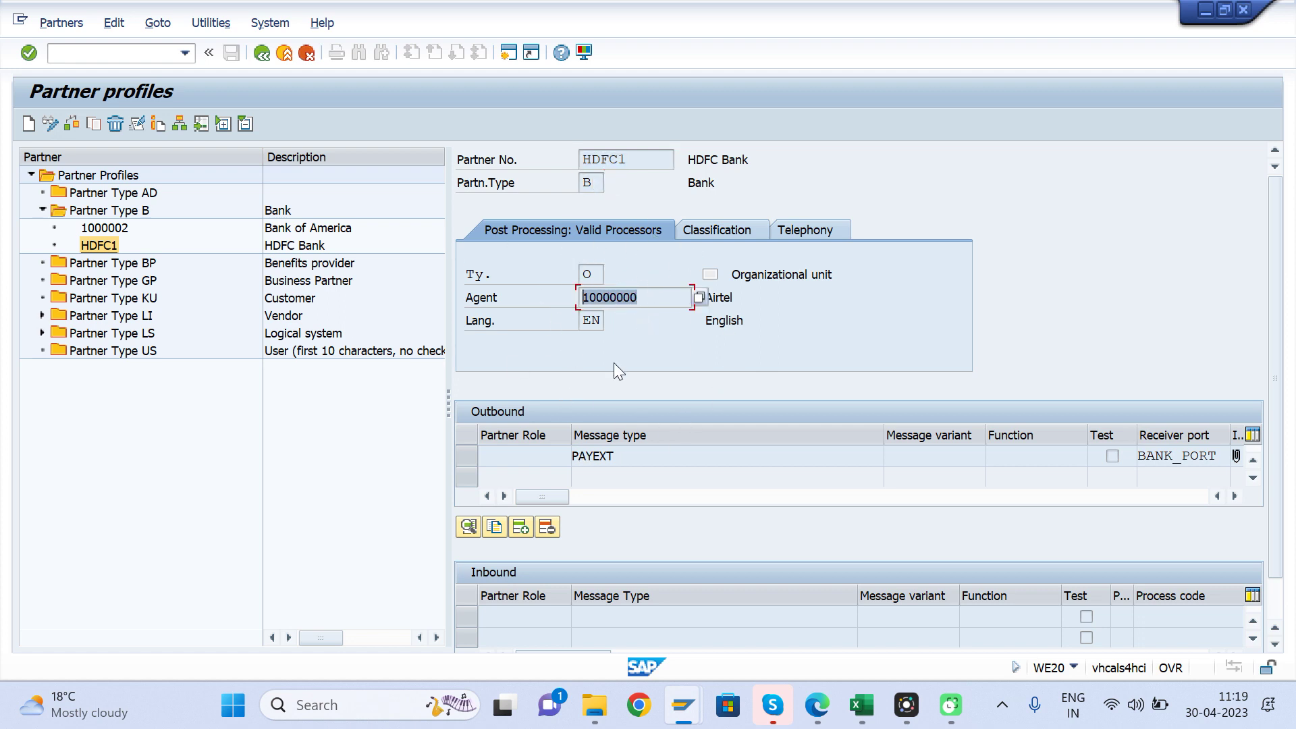
left_click(656, 304)
left_click(732, 295)
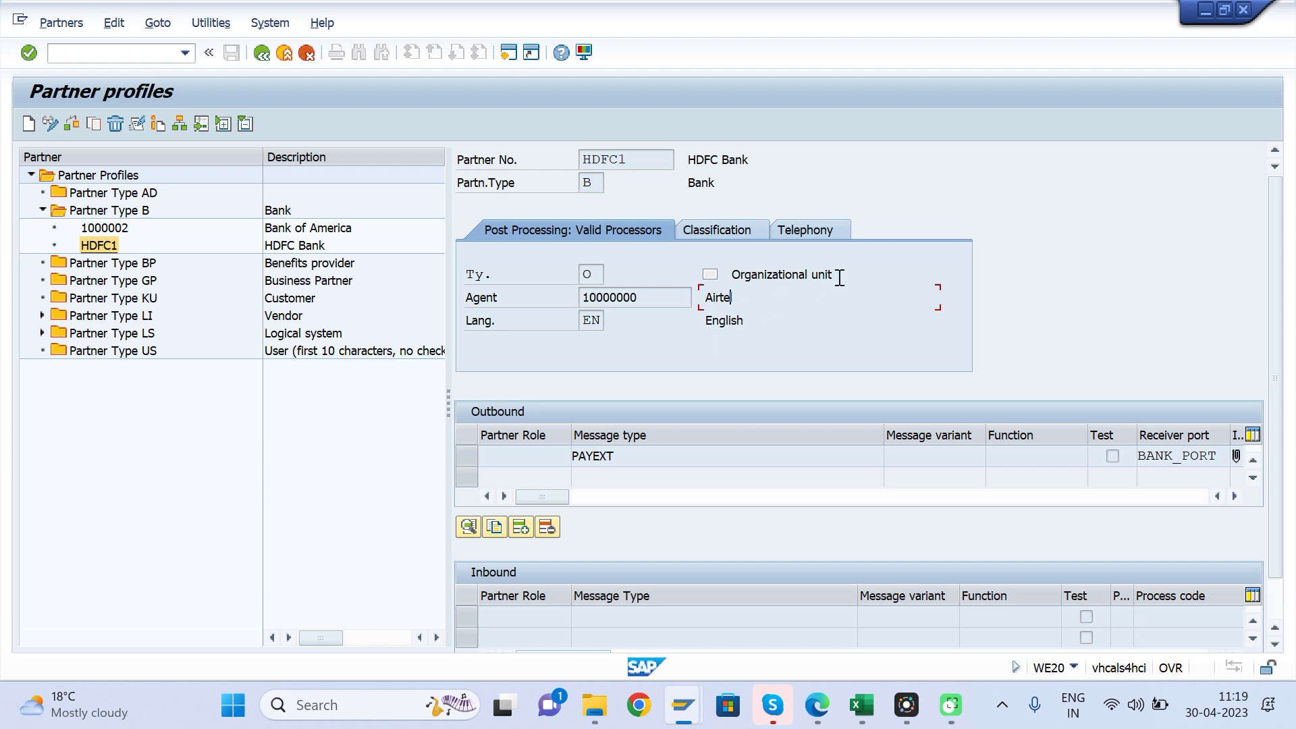
left_click_drag(844, 275, 627, 286)
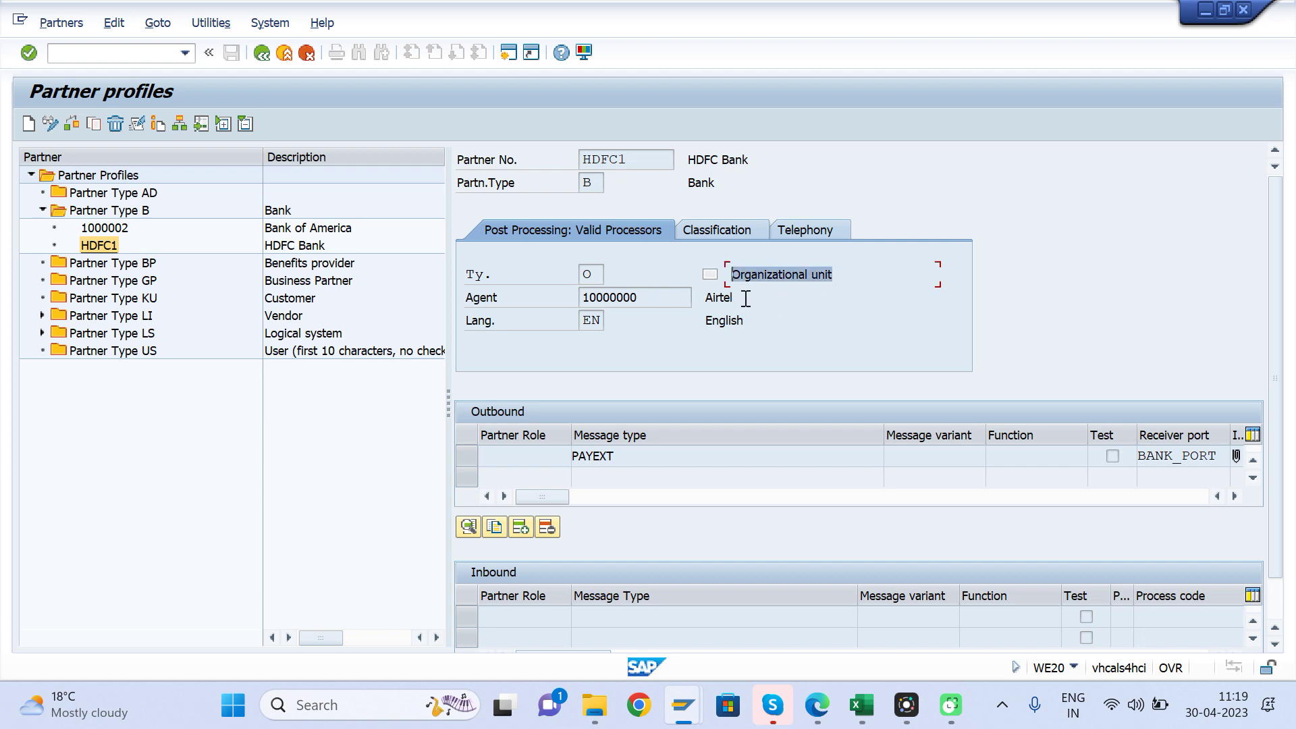
left_click_drag(746, 298, 599, 299)
left_click(716, 322)
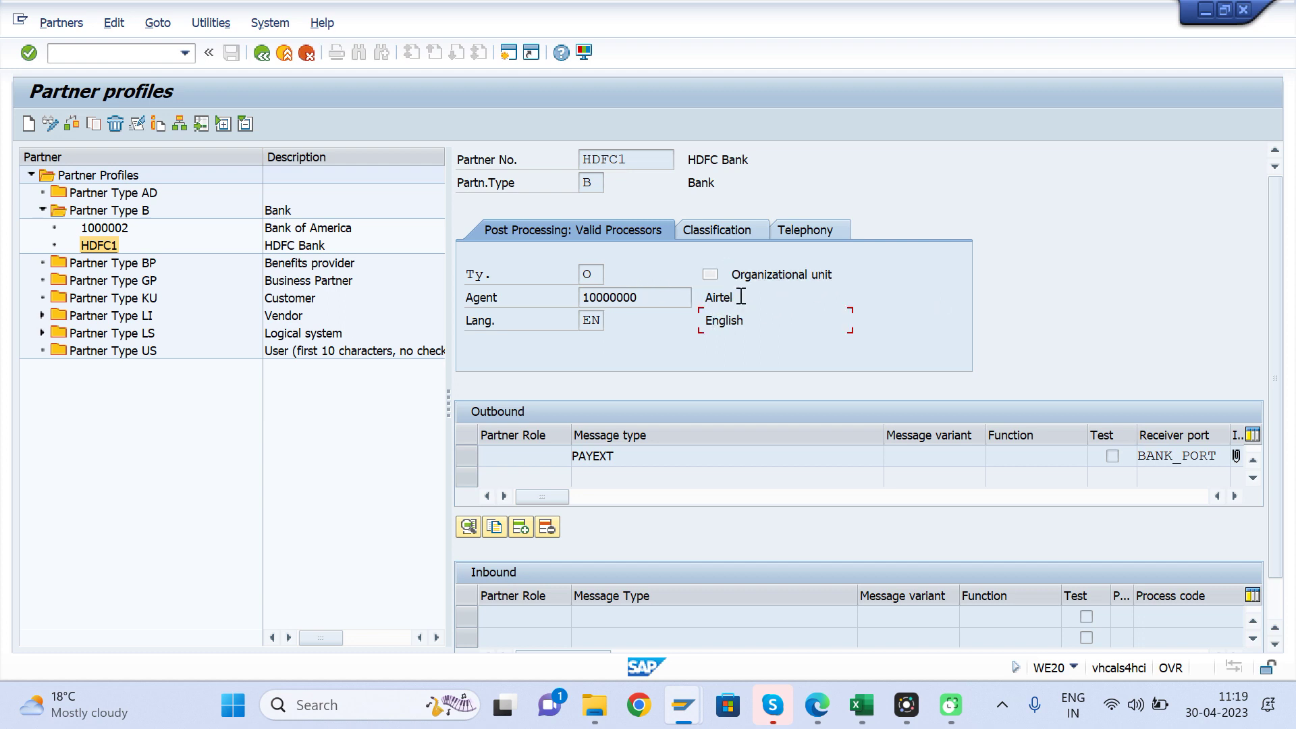
left_click_drag(742, 297, 516, 310)
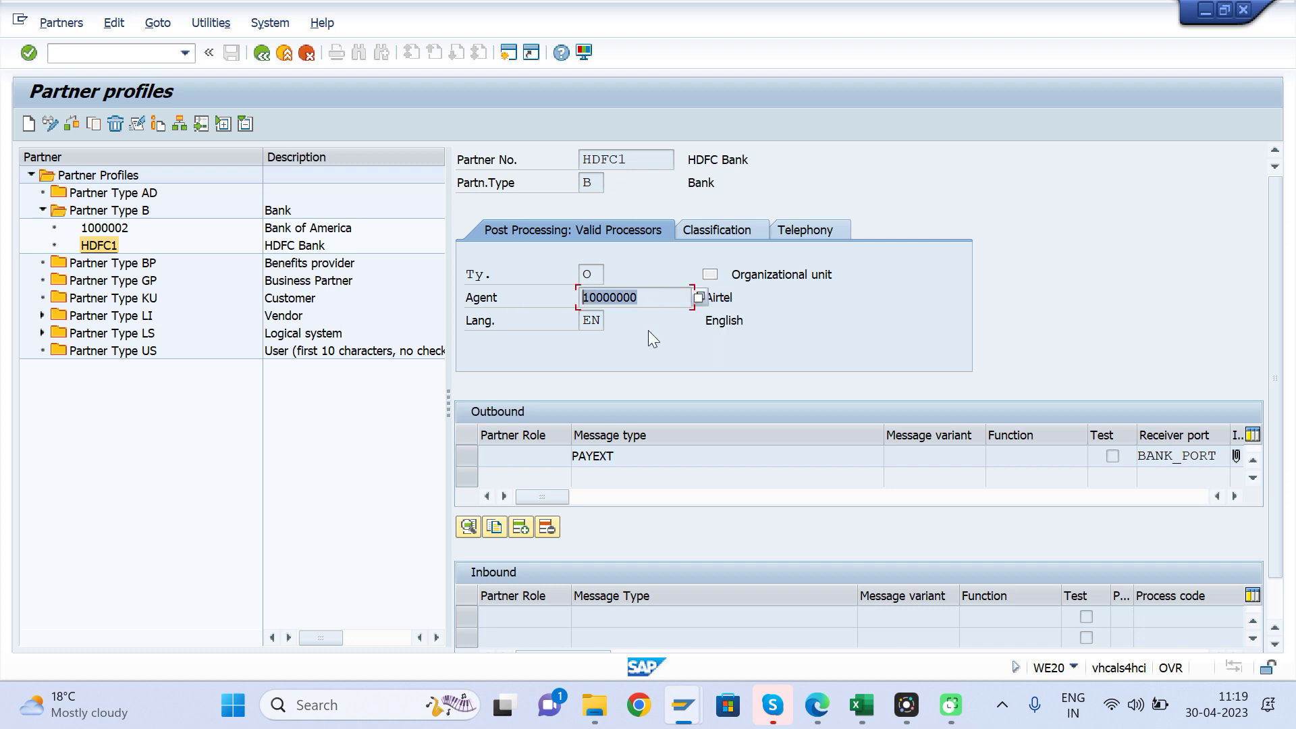
left_click(719, 325)
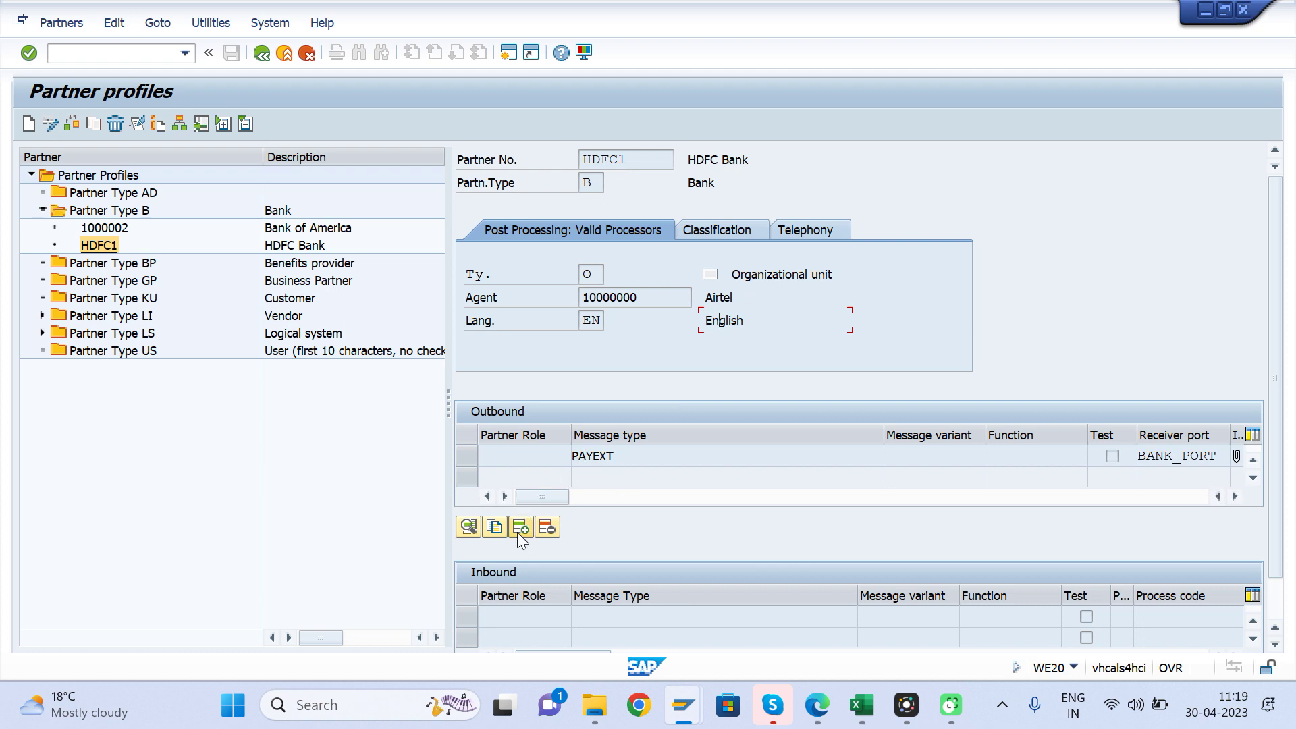
double_click(618, 456)
Review message type PAYEXT, receiver port and basic type PEXR2002, then go back
left_click(277, 162)
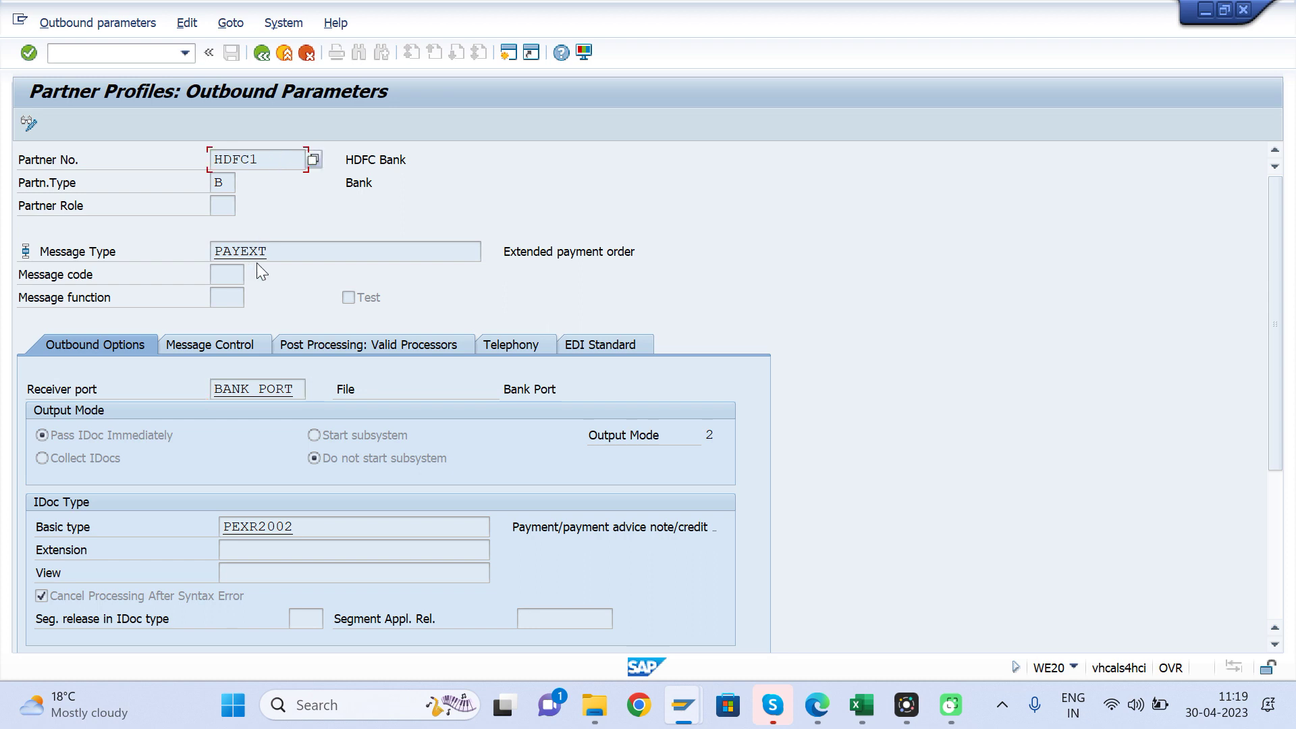
left_click_drag(287, 255, 164, 260)
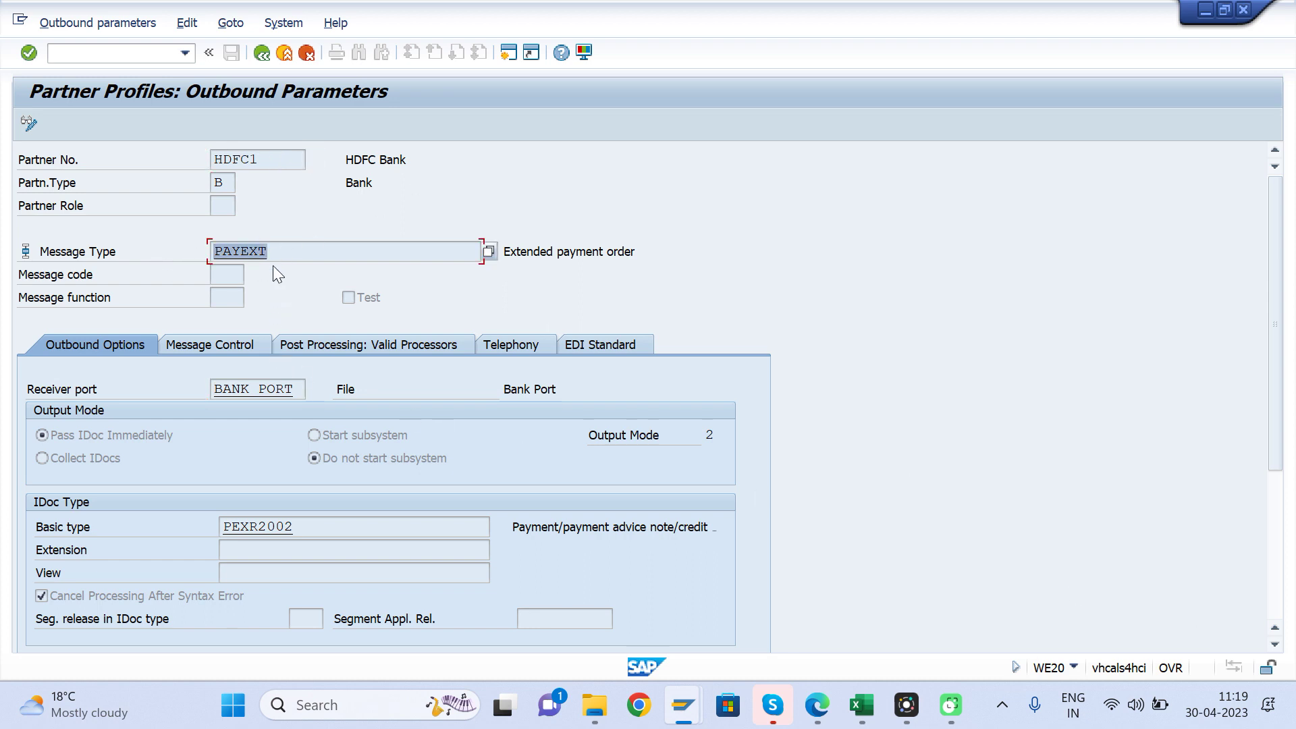
left_click_drag(297, 392, 136, 375)
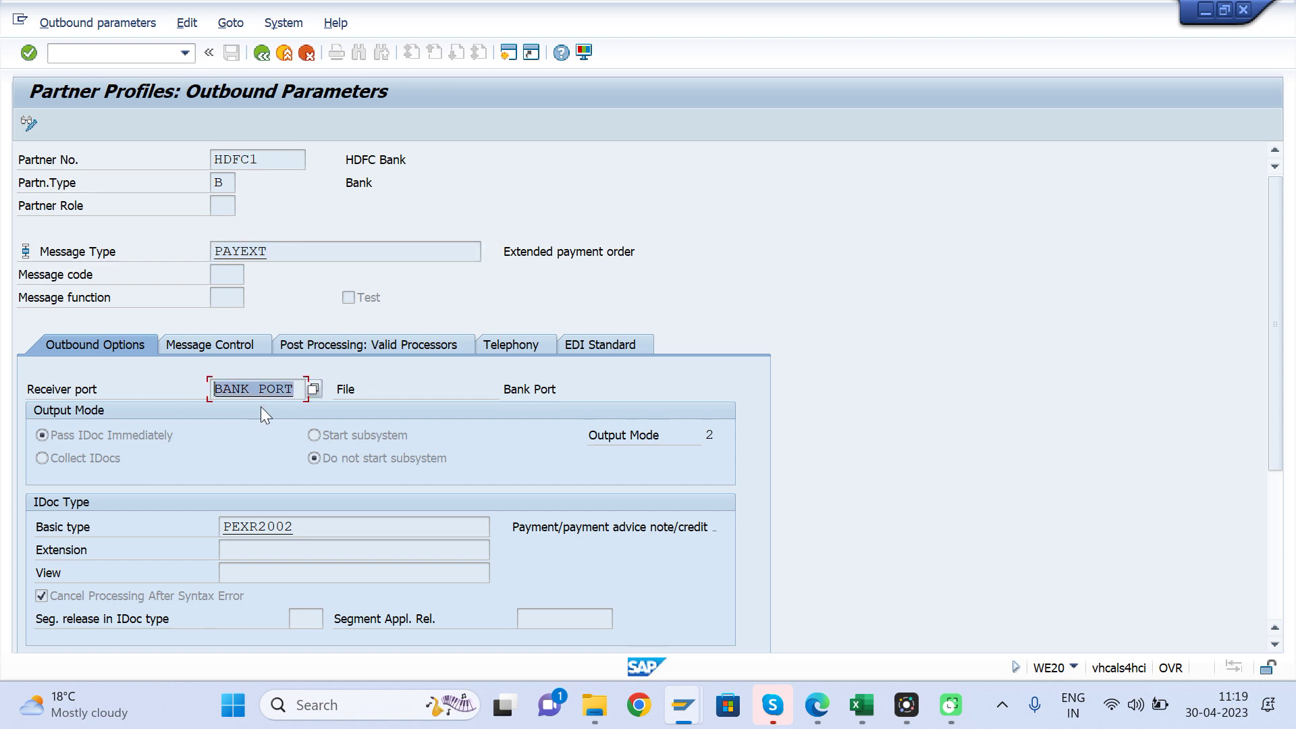
left_click_drag(305, 534, 125, 526)
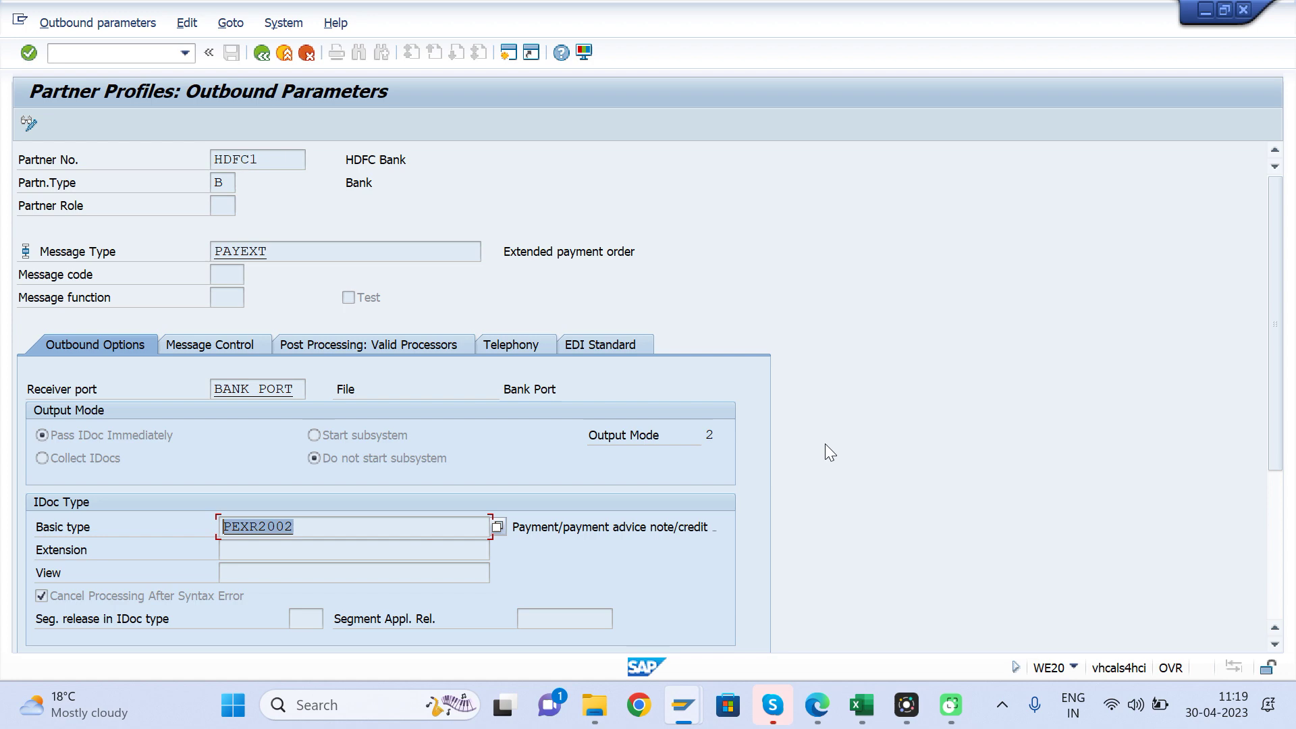
left_click(264, 54)
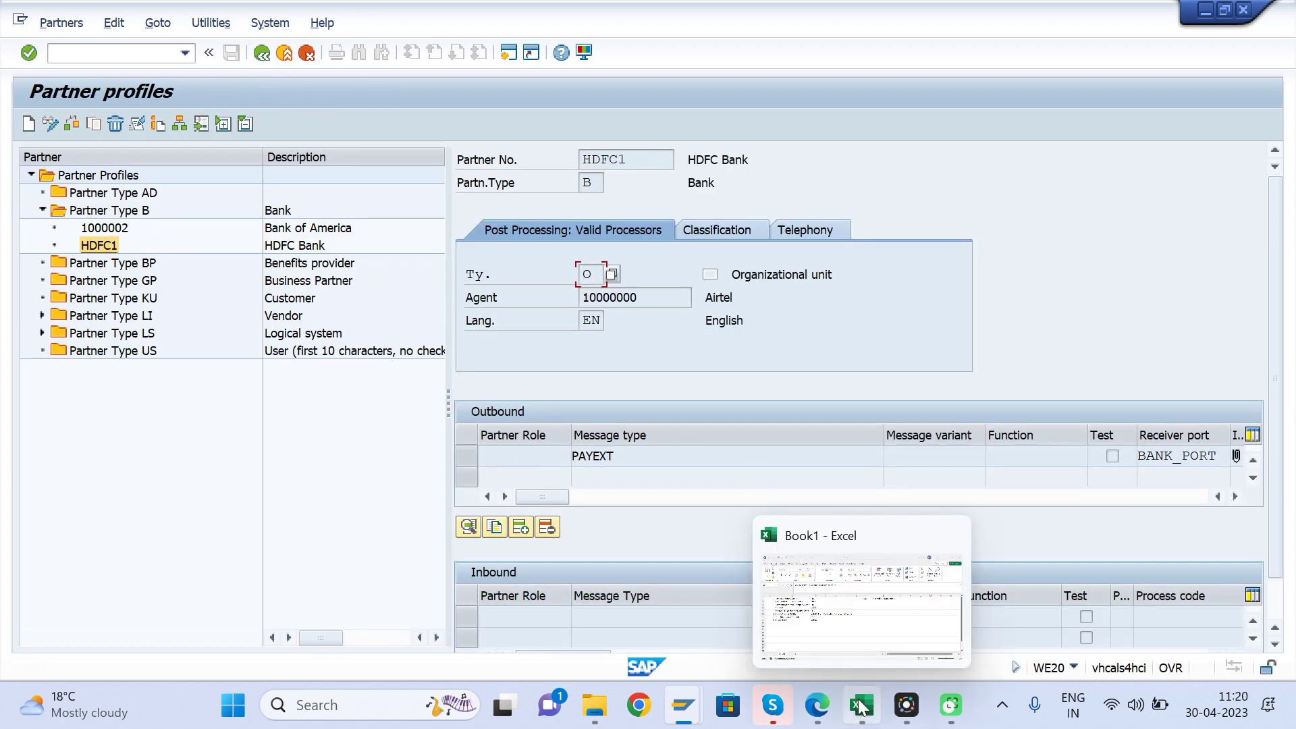
Check the Excel checklist and return to the SAP Easy Access window
left_click(848, 622)
left_click(413, 464)
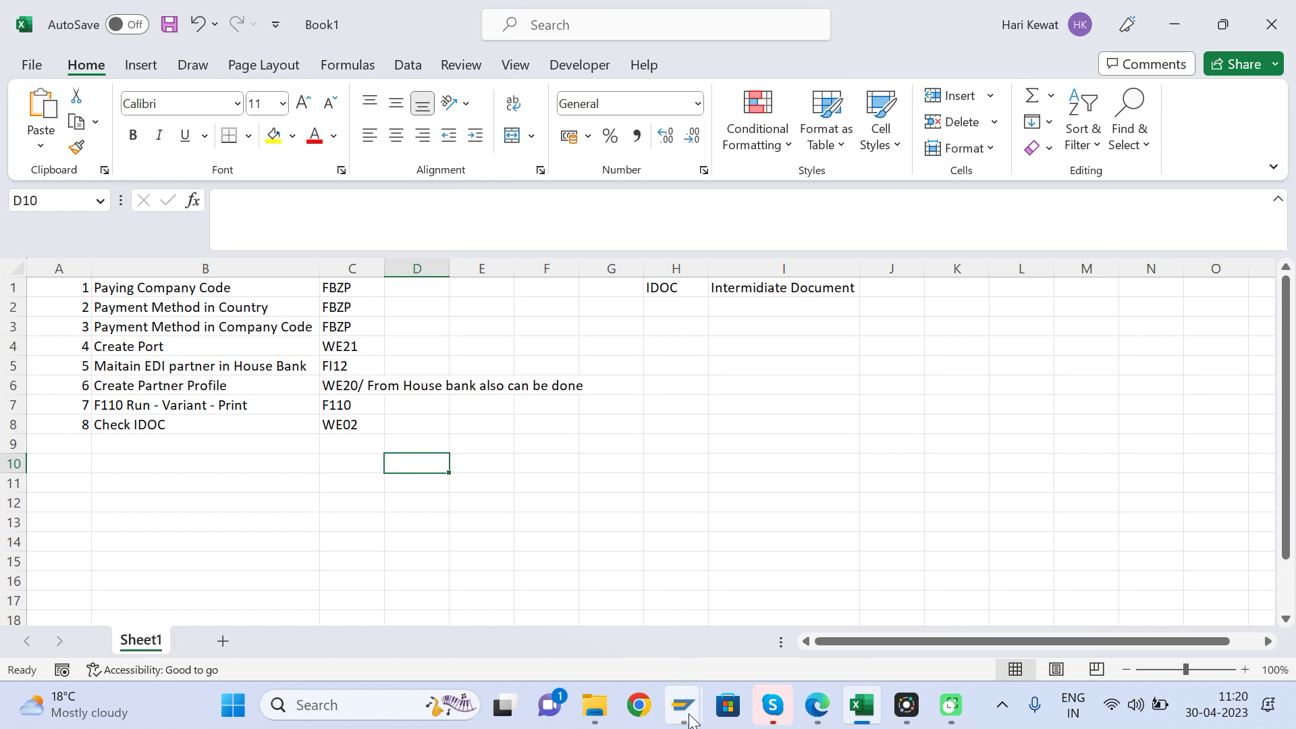
mouse_move(683, 705)
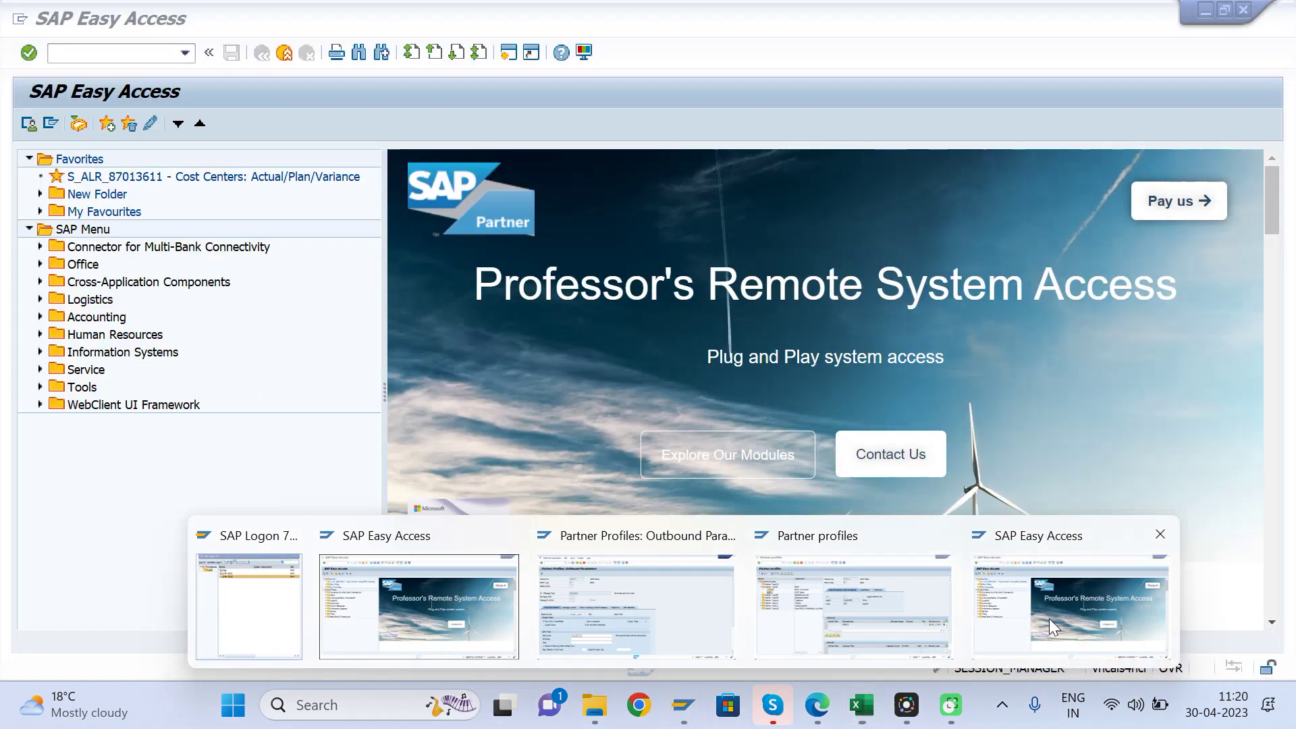
left_click(1049, 619)
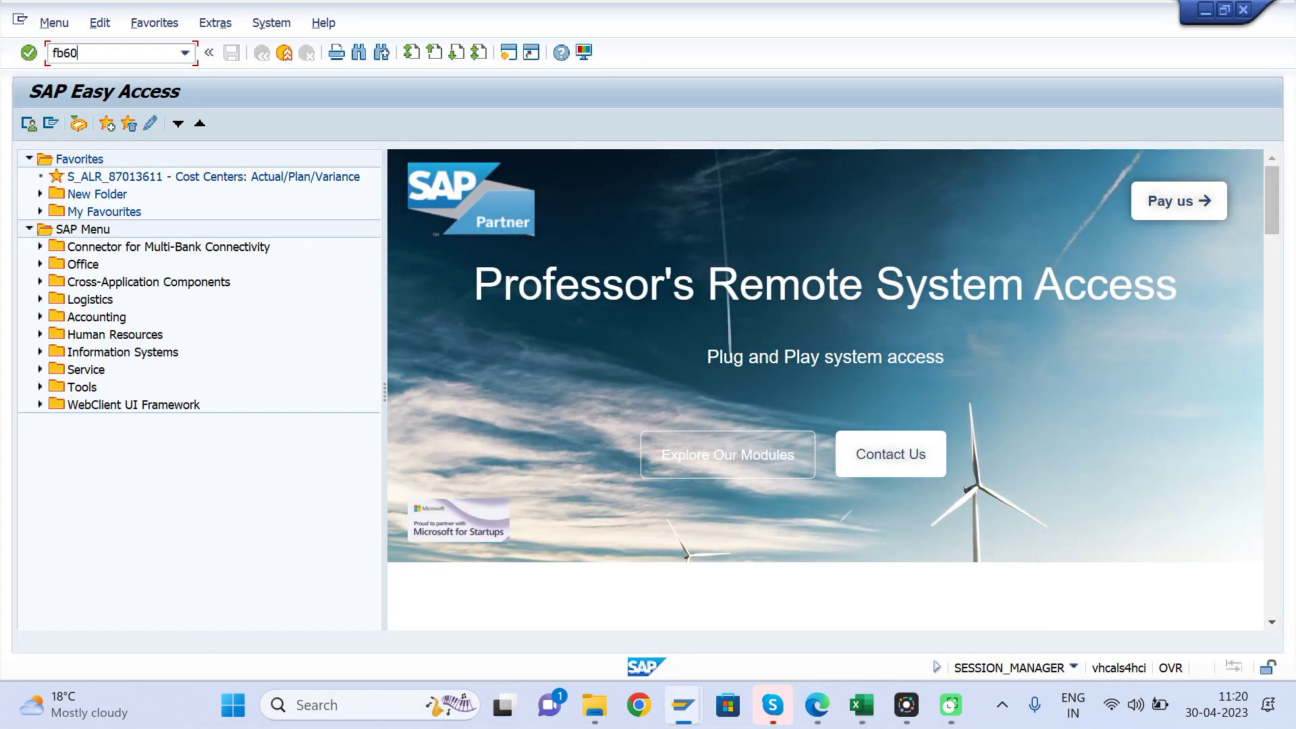
In FB60, enter vendor 1055, invoice date 29.04.2023 and text 'Testing'
type("fb60")
key("Return")
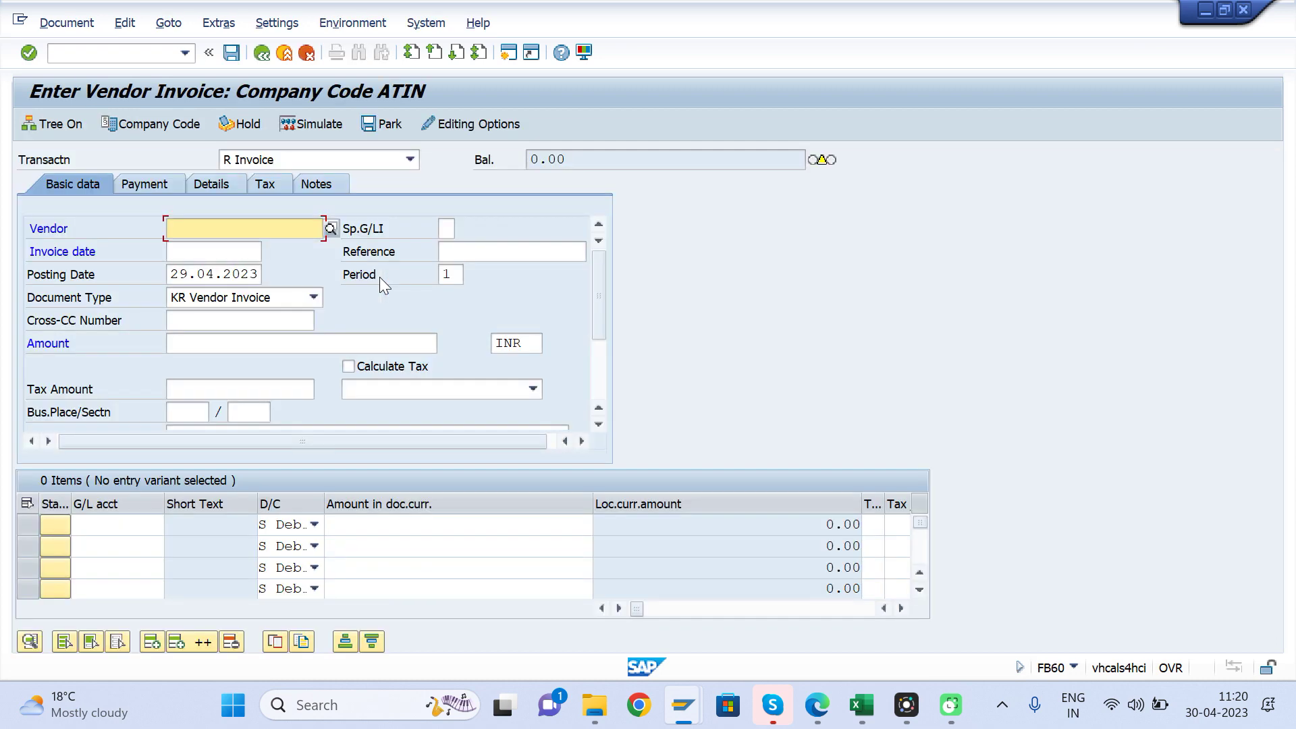
left_click(223, 228)
left_click(241, 247)
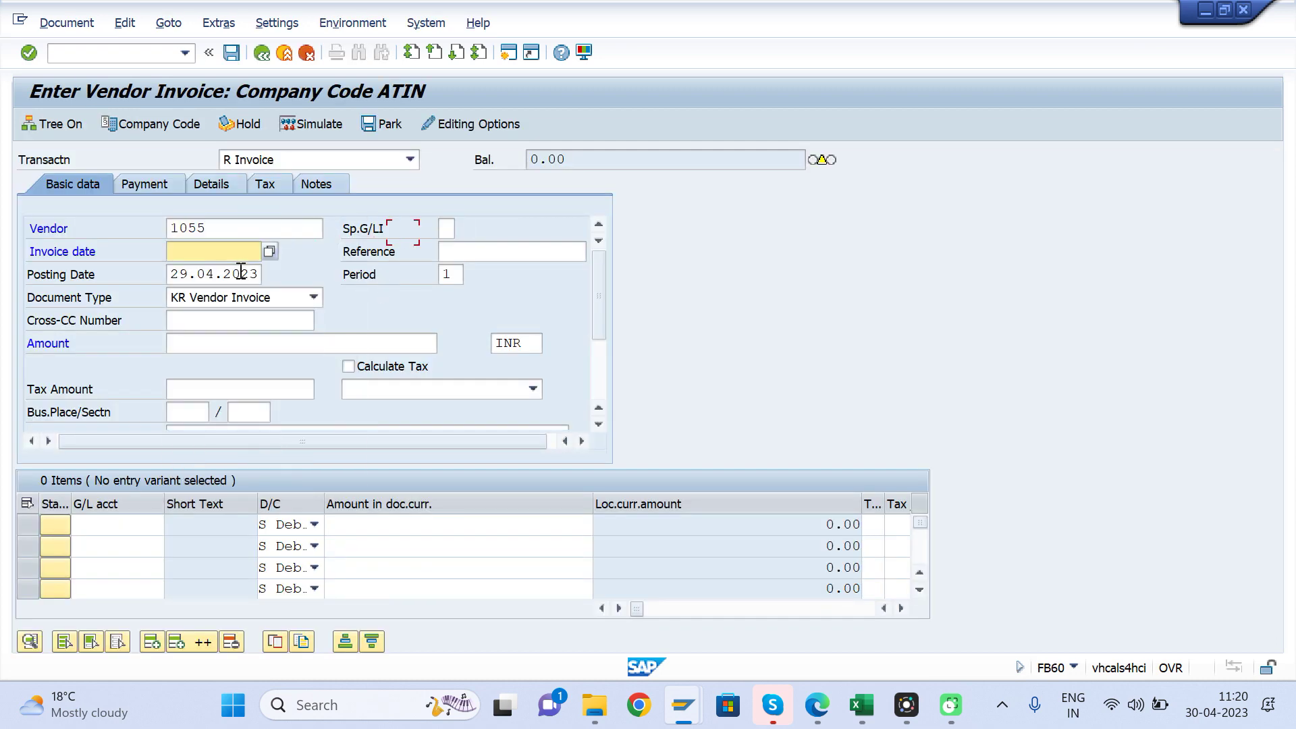
left_click(241, 272)
type("Testing")
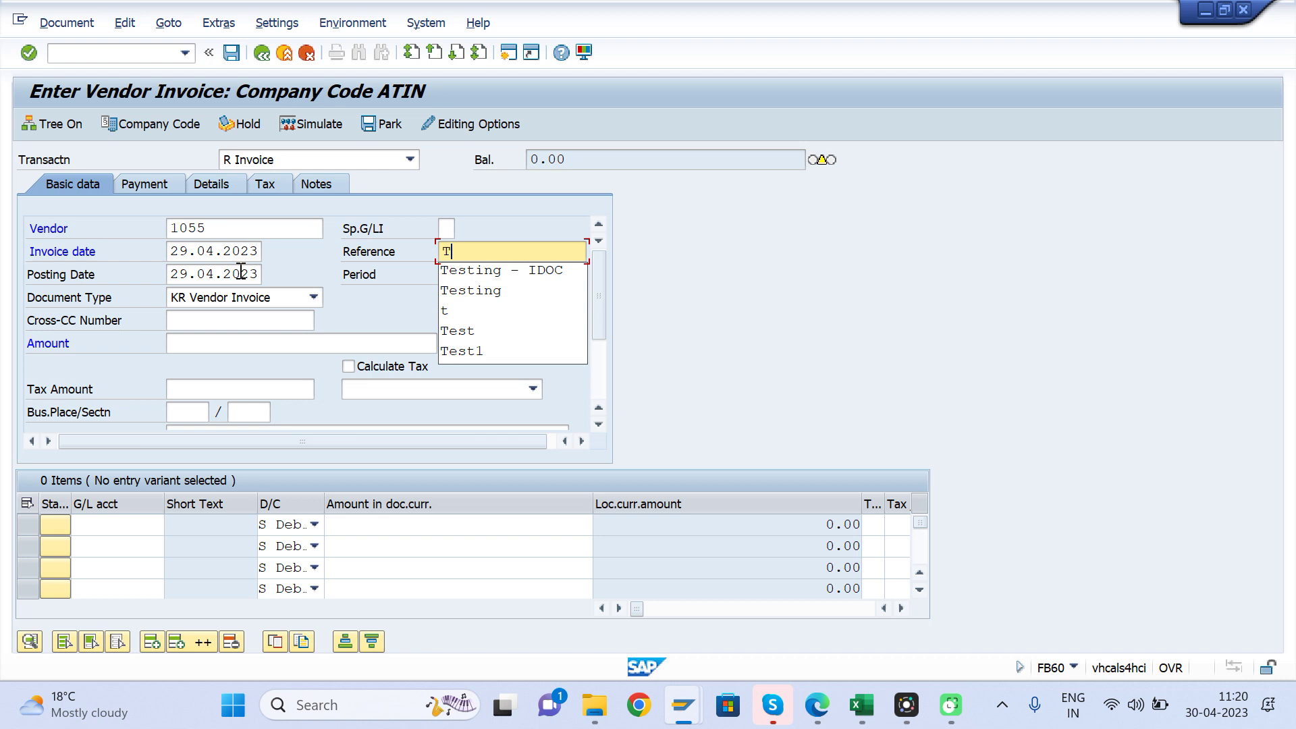
key("Return")
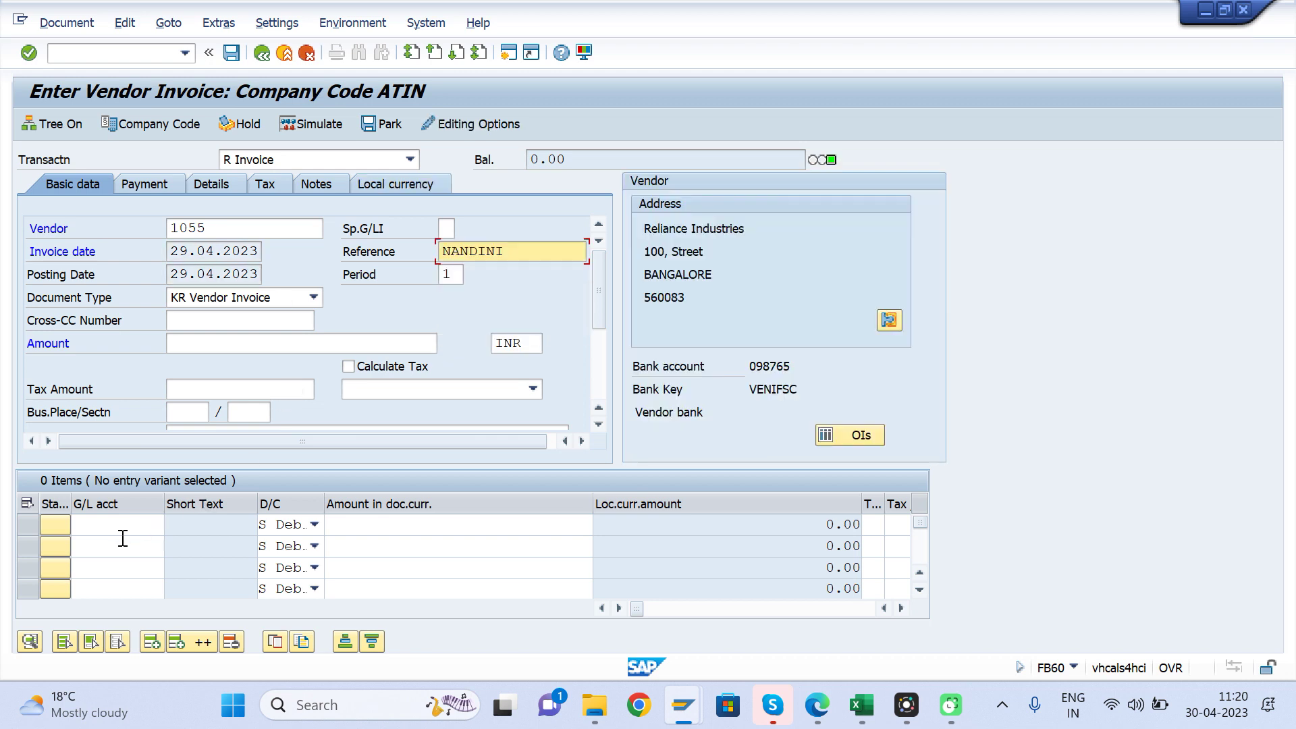
Add an expense line for G/L account 601001 with amount 3,000
left_click(106, 523)
type("601001")
key("Tab")
key("Tab")
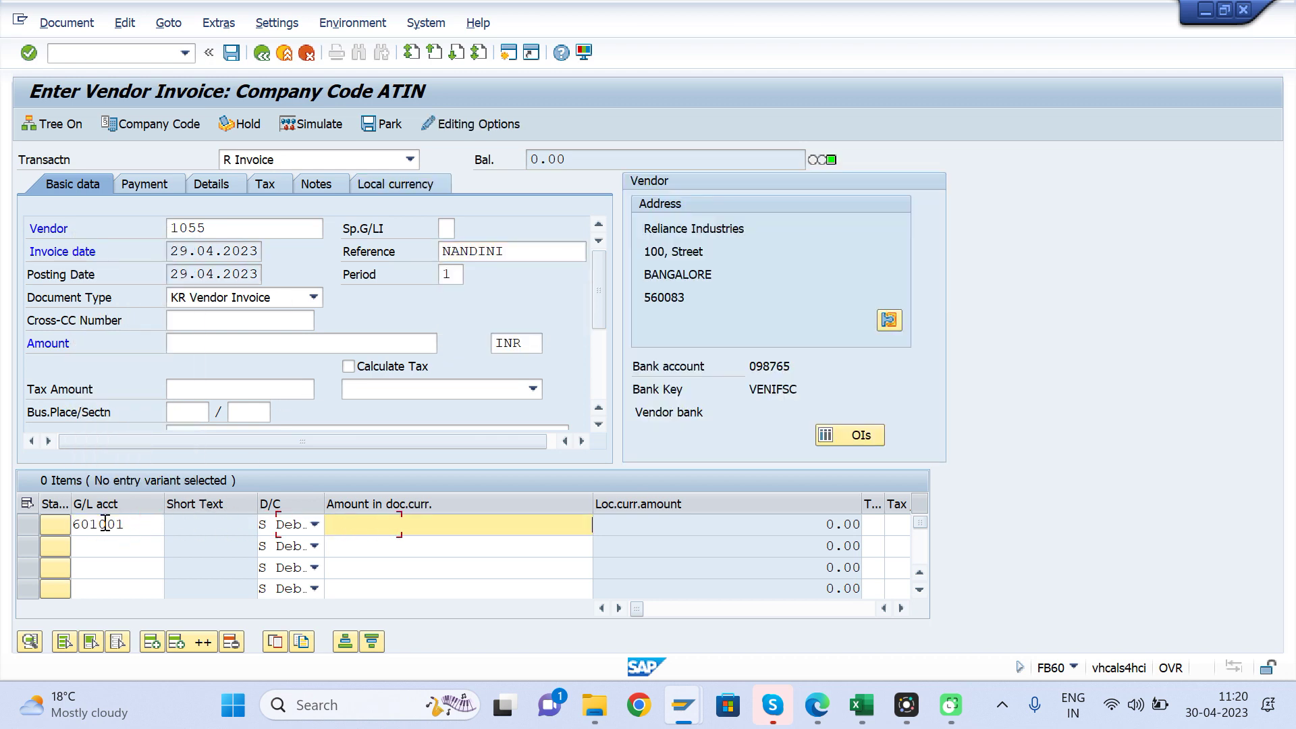
type("1000")
key("BackSpace")
key("BackSpace")
key("BackSpace")
key("BackSpace")
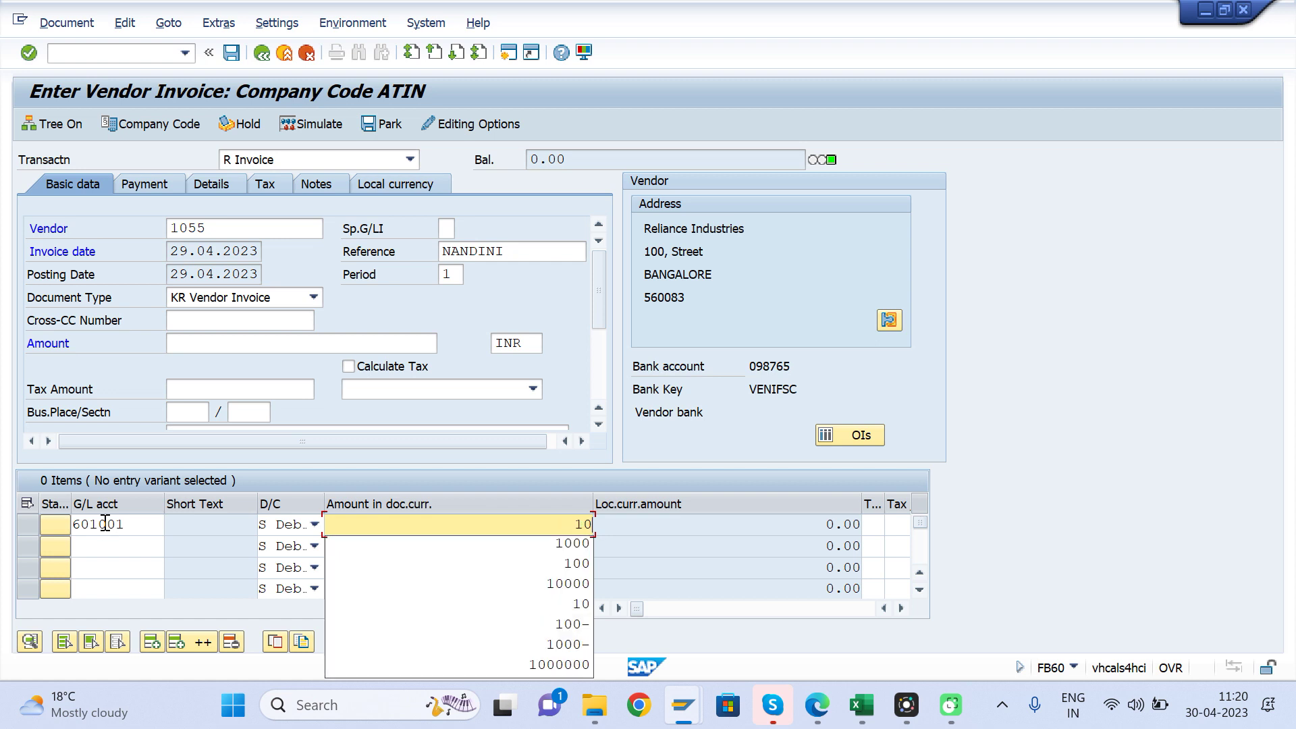
type("3000")
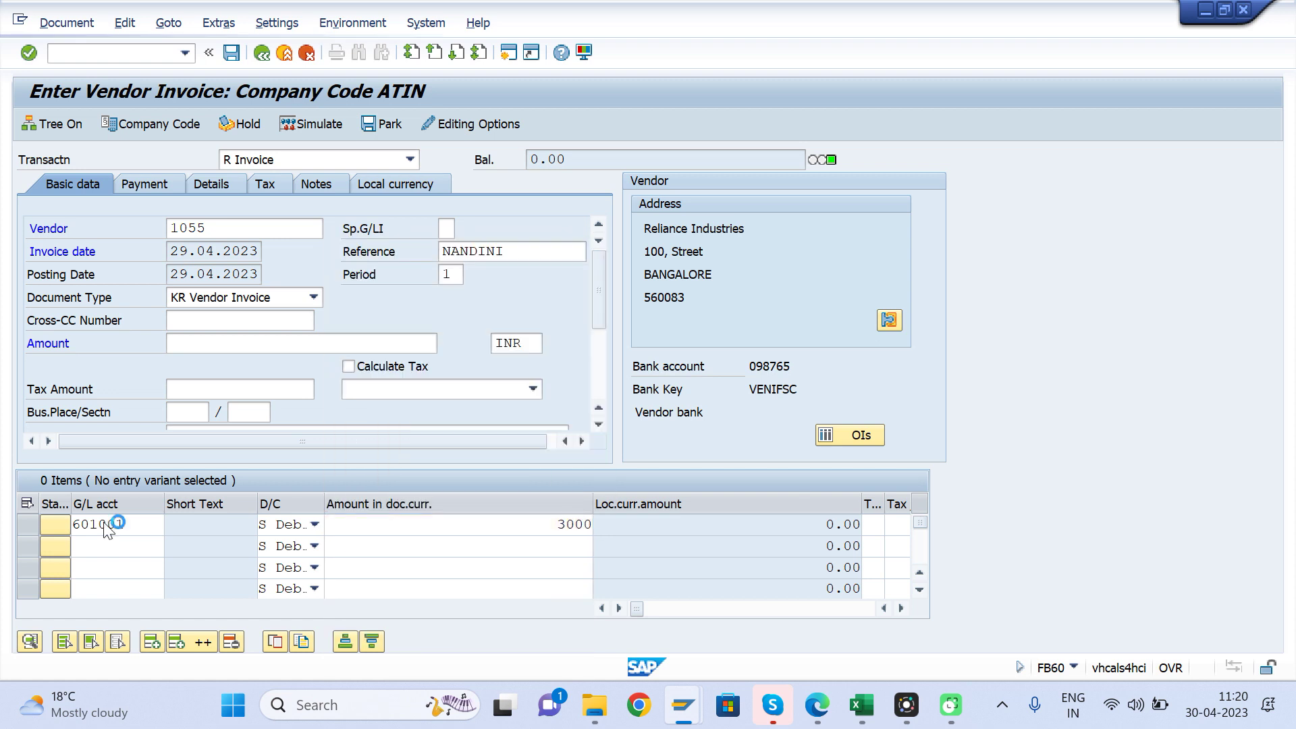
key("Return")
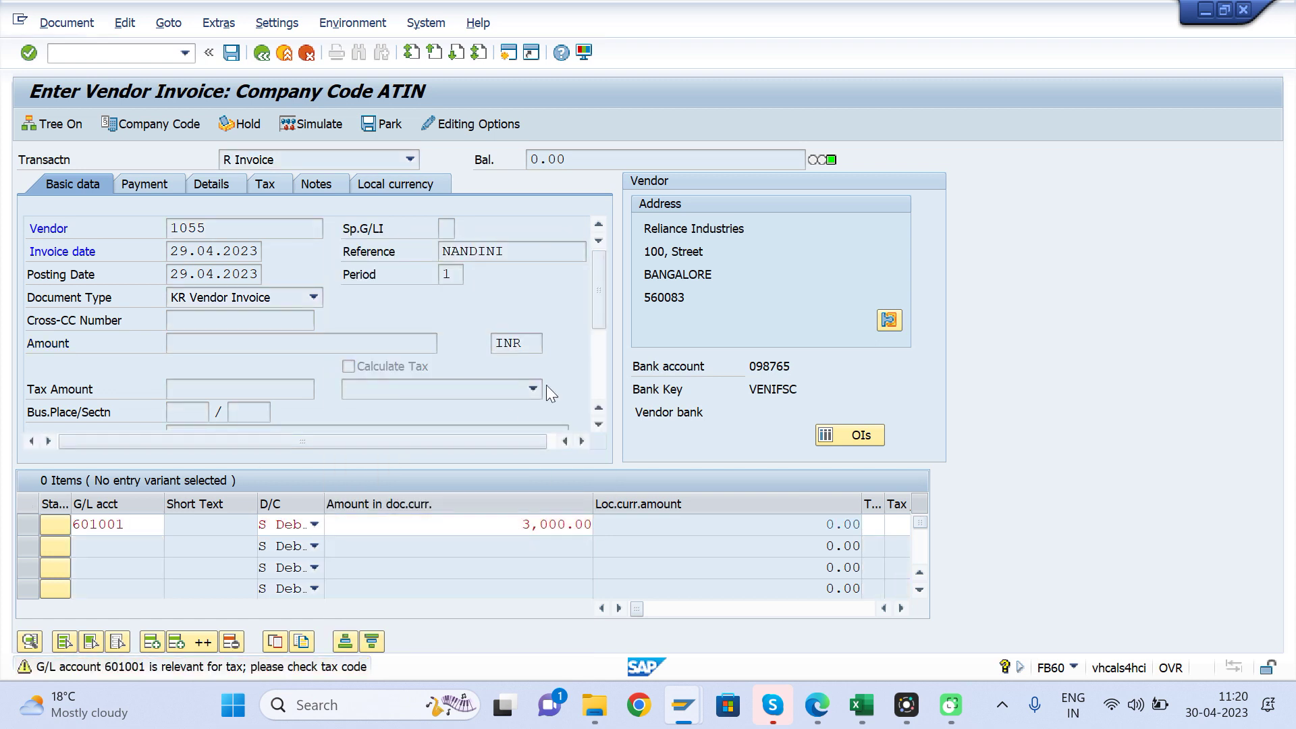
key("Return")
Enter invoice amount 3000, accept the tax warning and post the invoice
left_click(202, 340)
type("3")
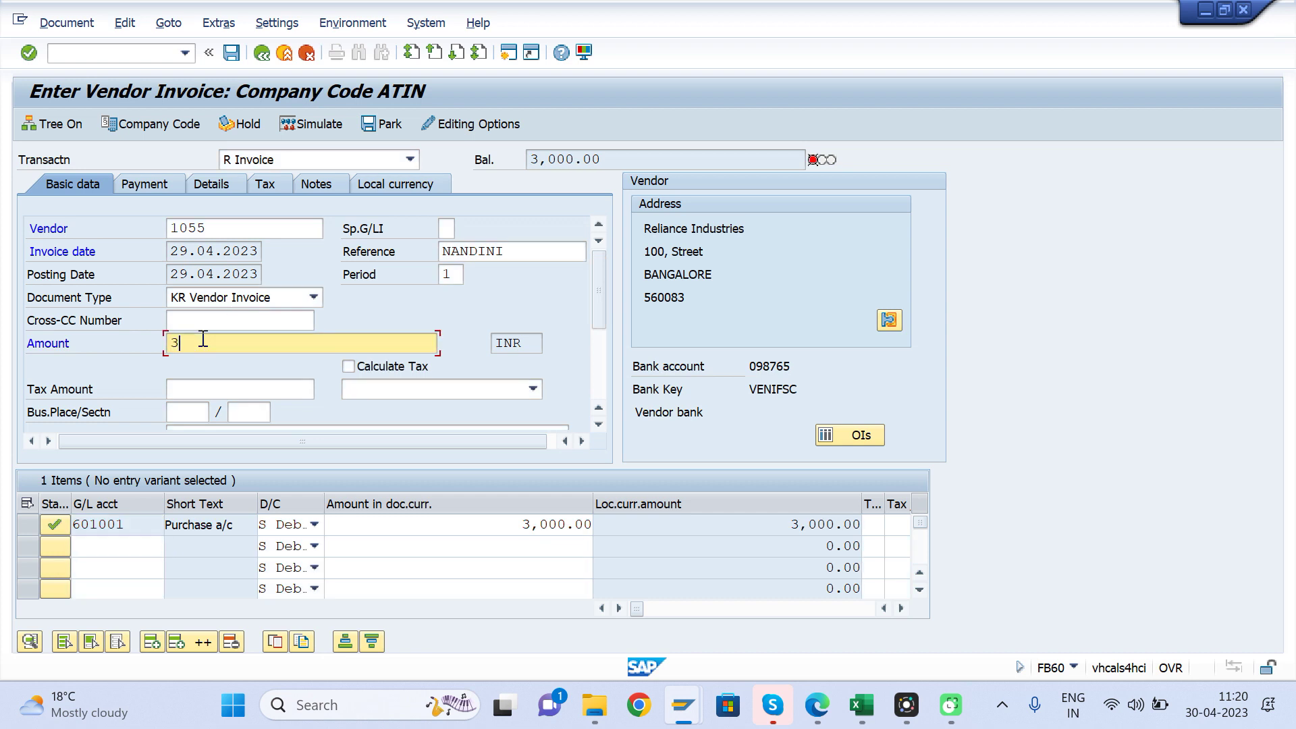
type("000")
key("Return")
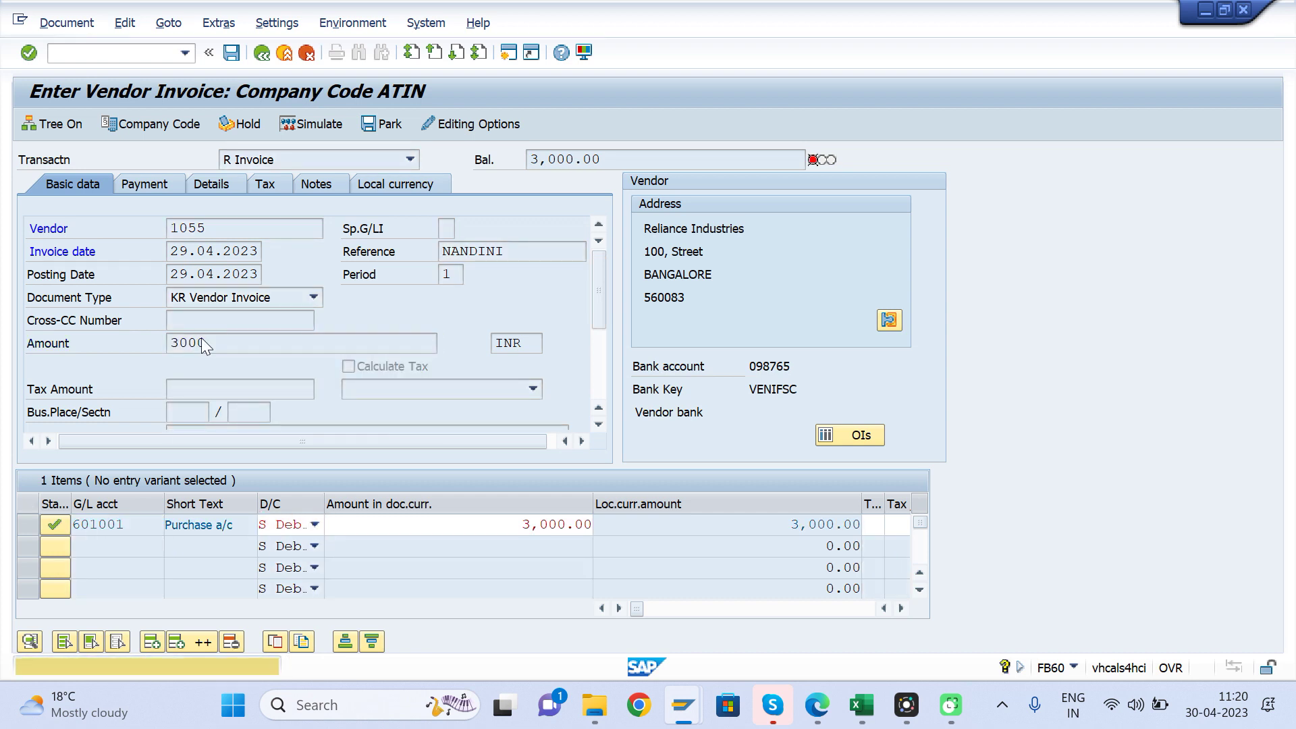
key("Return")
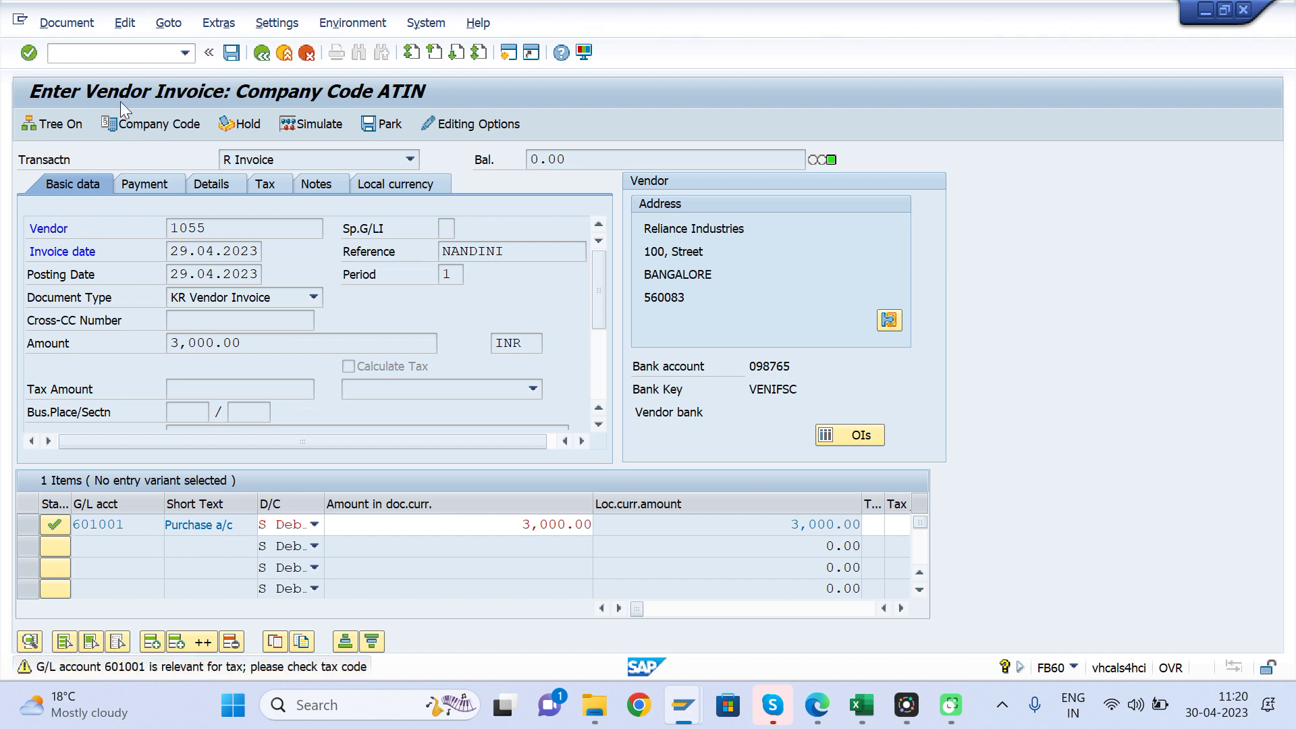
key("ctrl+s")
Switch to the automatic payment transaction F110
left_click(91, 54)
type("/nf110")
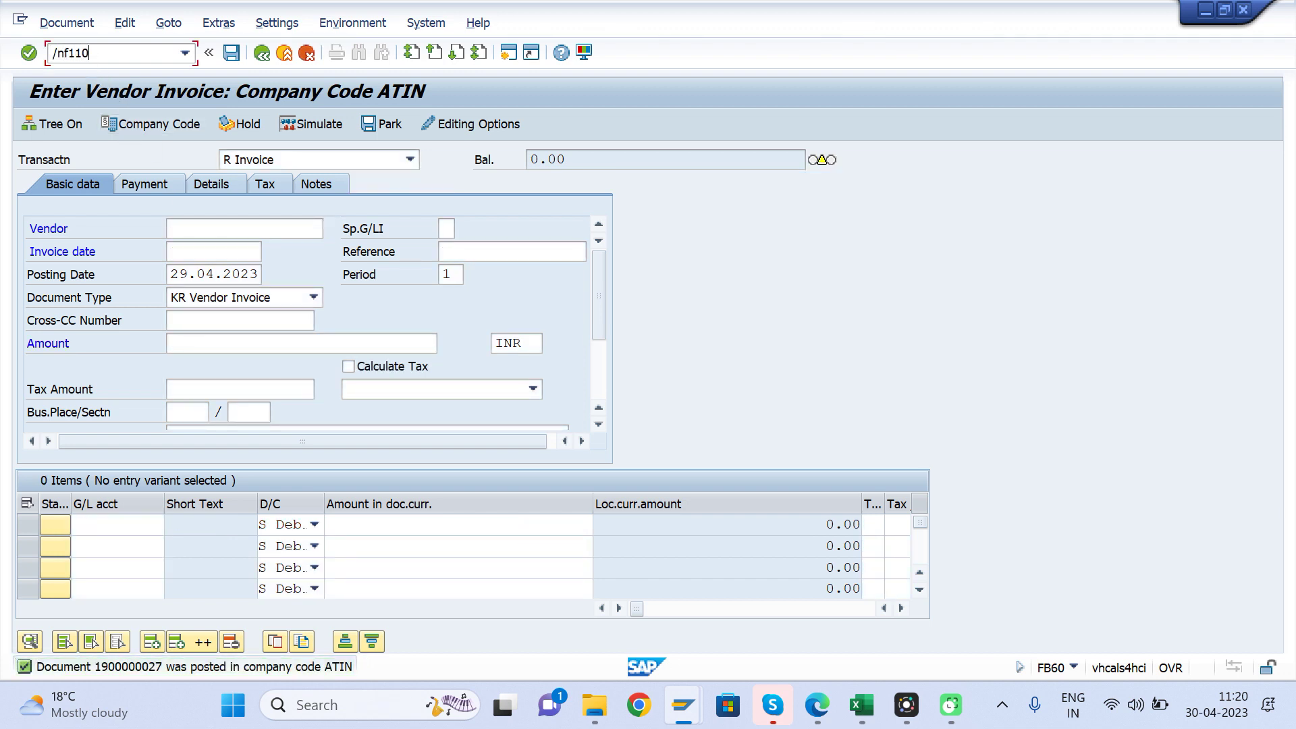
key("Return")
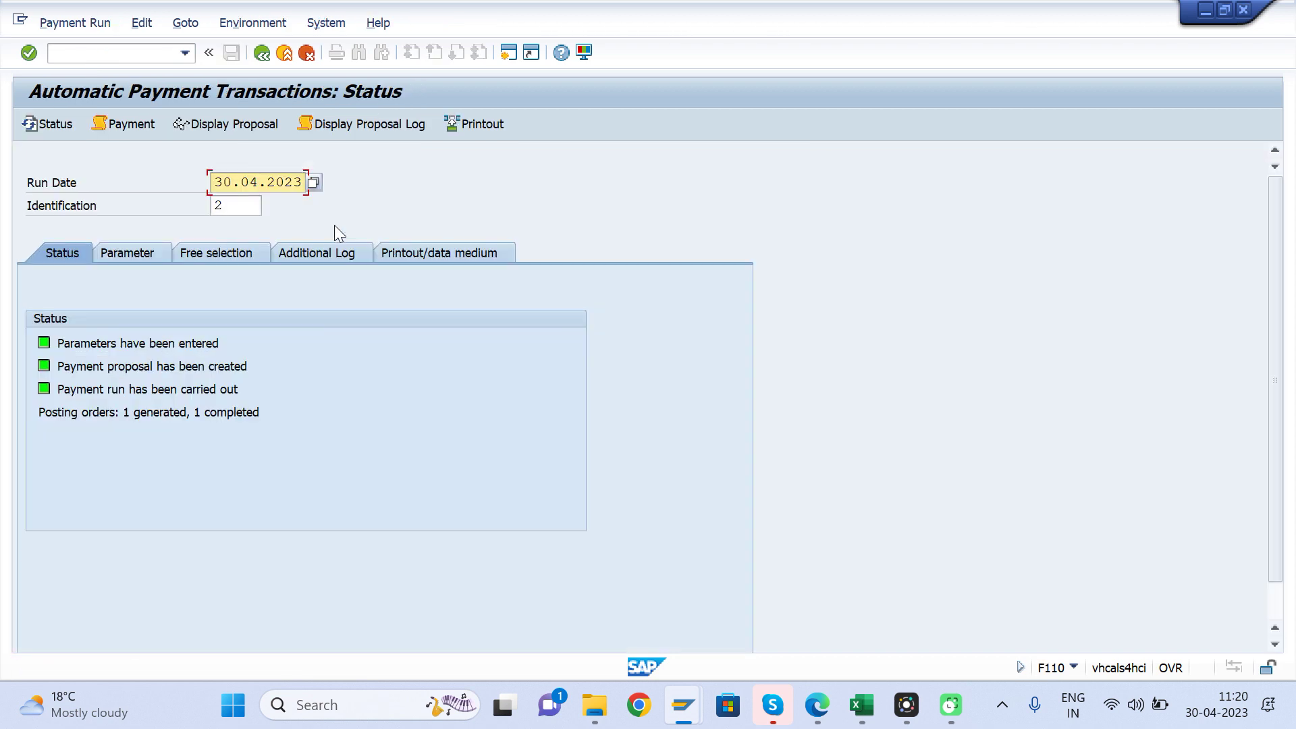
Load payment run 30.04.2023 with identification 3
left_click(236, 206)
key("BackSpace")
type("1")
key("Return")
left_click(236, 207)
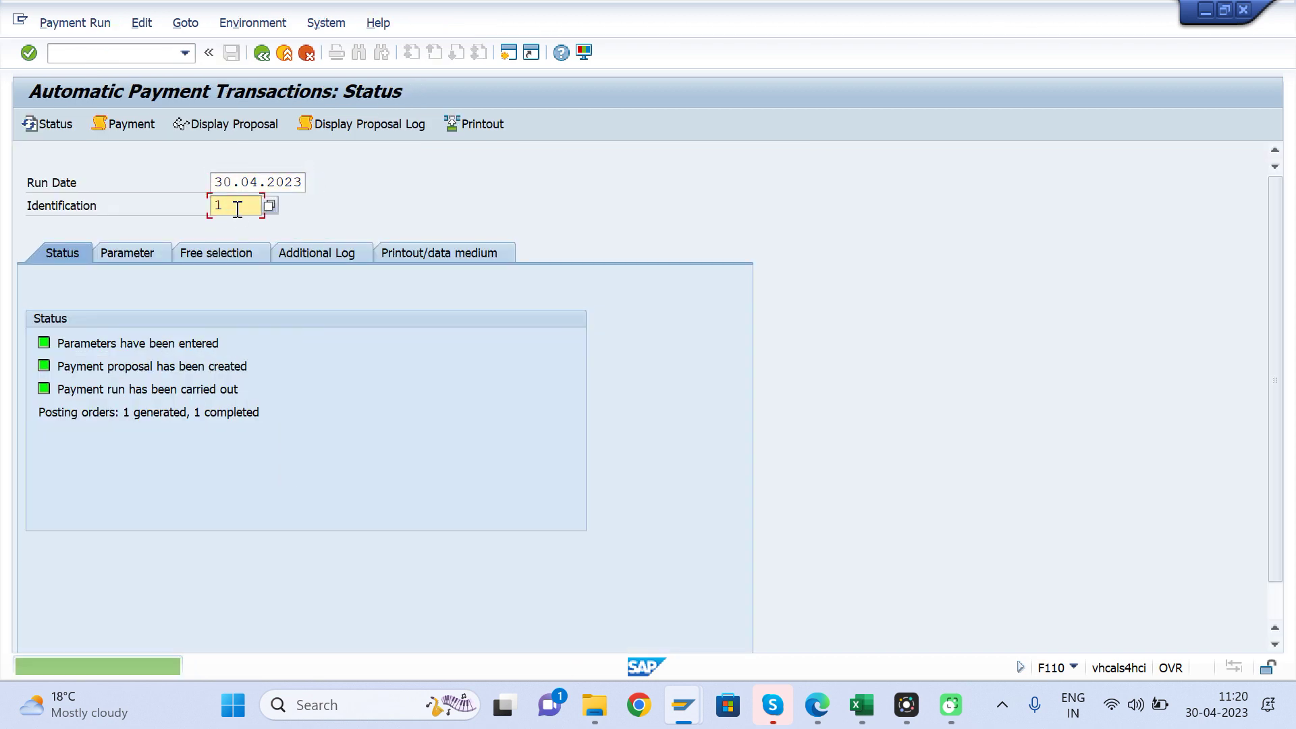
key("BackSpace")
type("3")
key("Return")
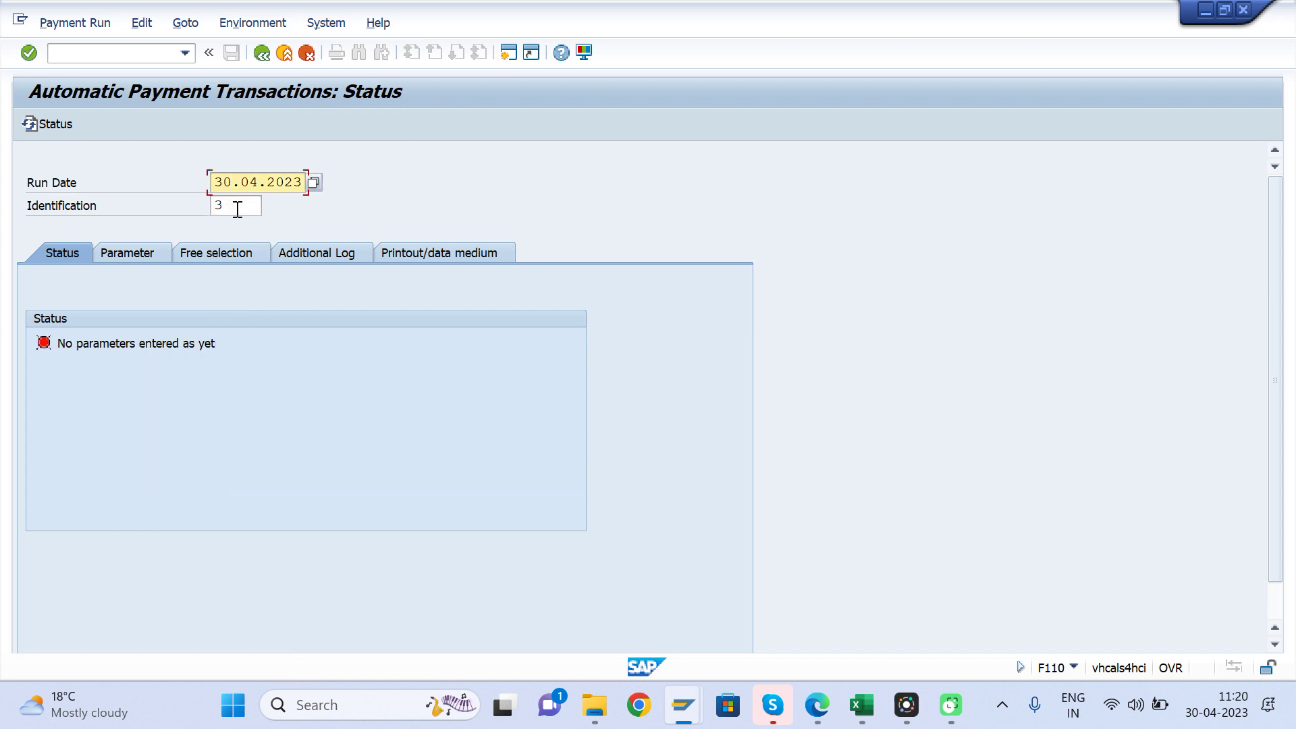
Set parameters: company code ATIN, method I, next posting date 31.05.2023, vendor 1055
left_click(116, 251)
left_click(89, 388)
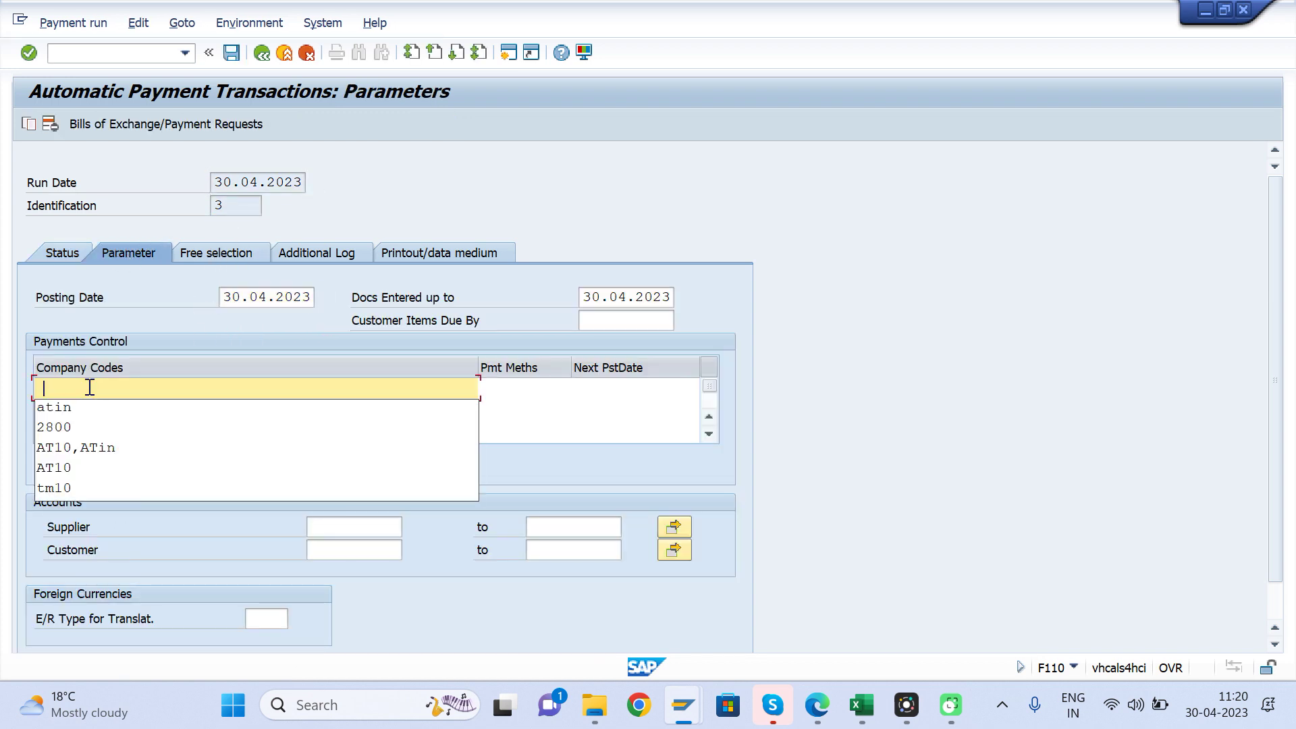
type("atin")
key("Tab")
type("I")
key("Tab")
key("Down")
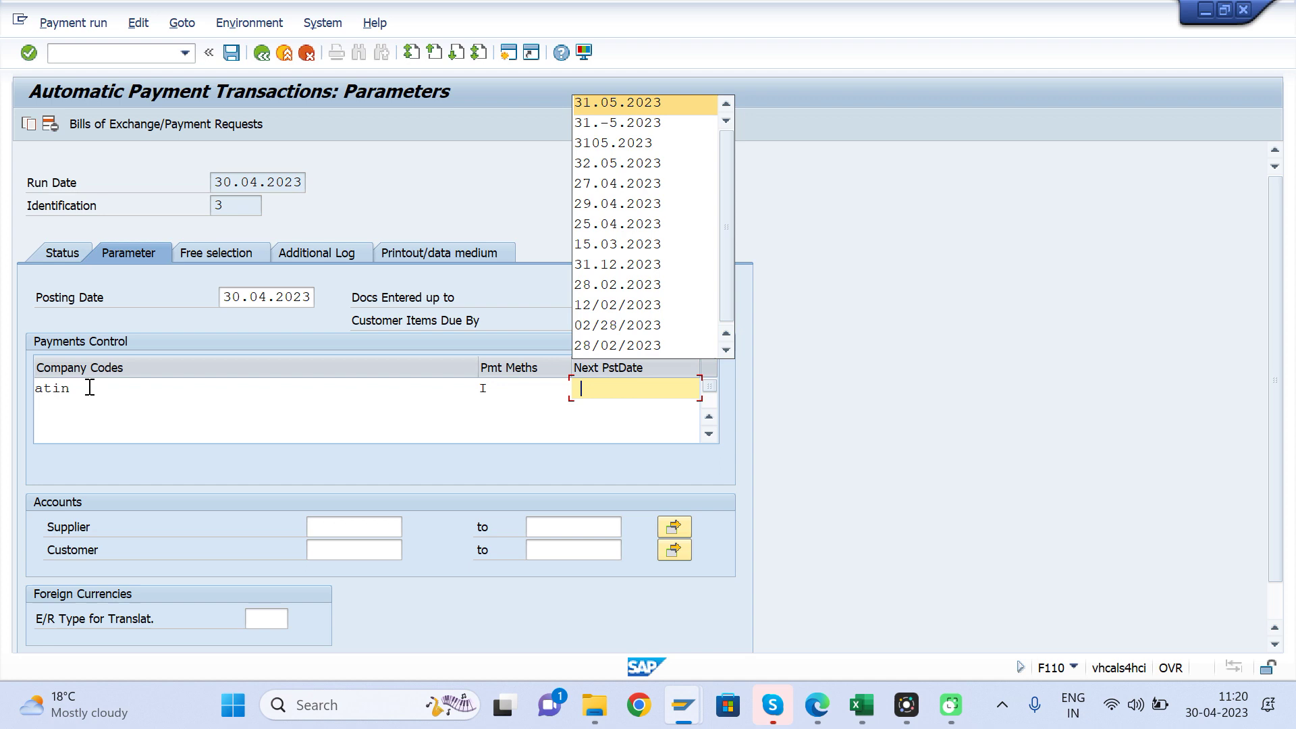
key("Return")
key("Return")
left_click(327, 520)
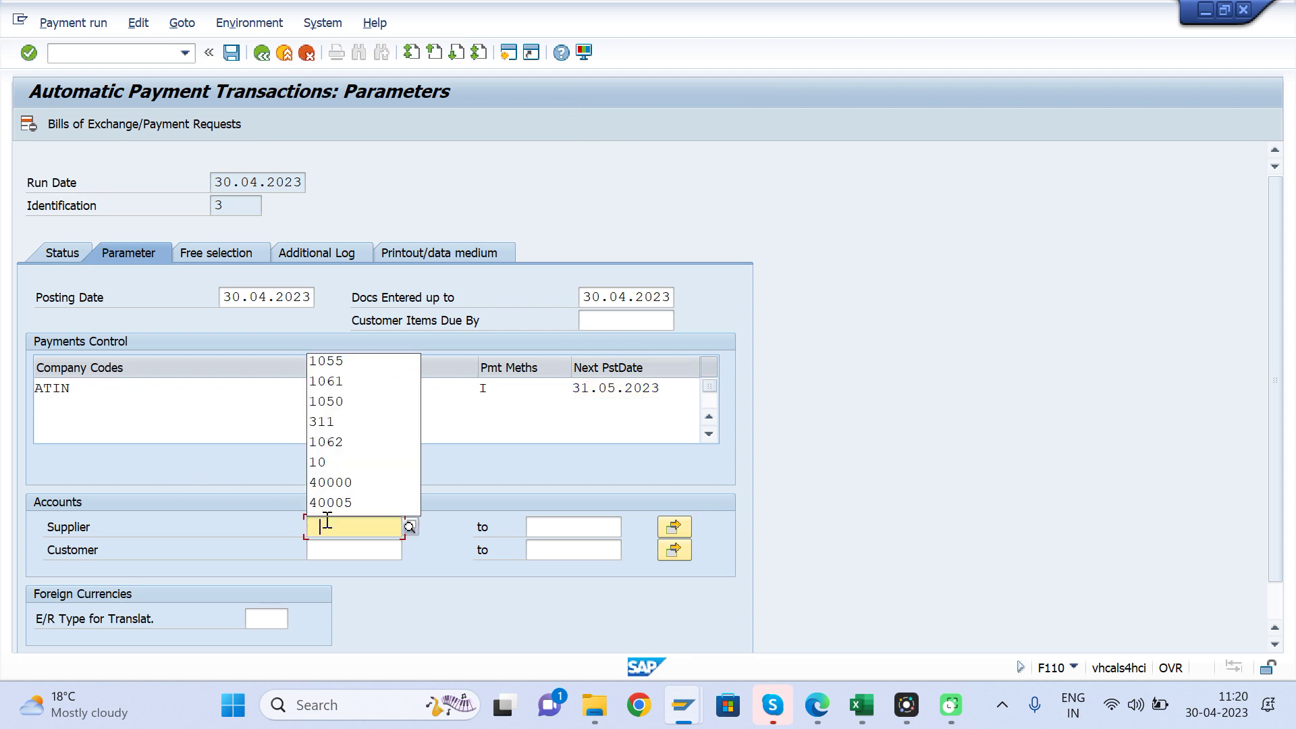
type("1055")
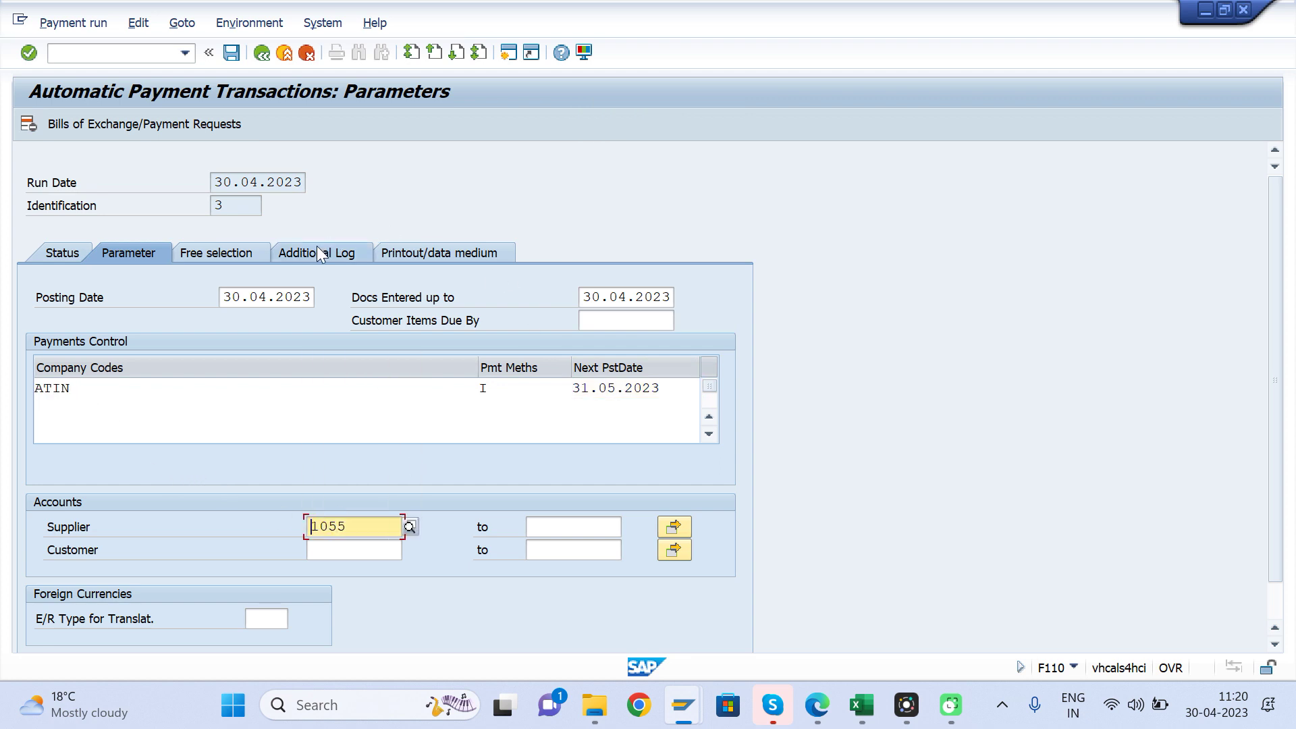
Log due date checks and payment method selection for vendor 1055
left_click(317, 252)
left_click(49, 344)
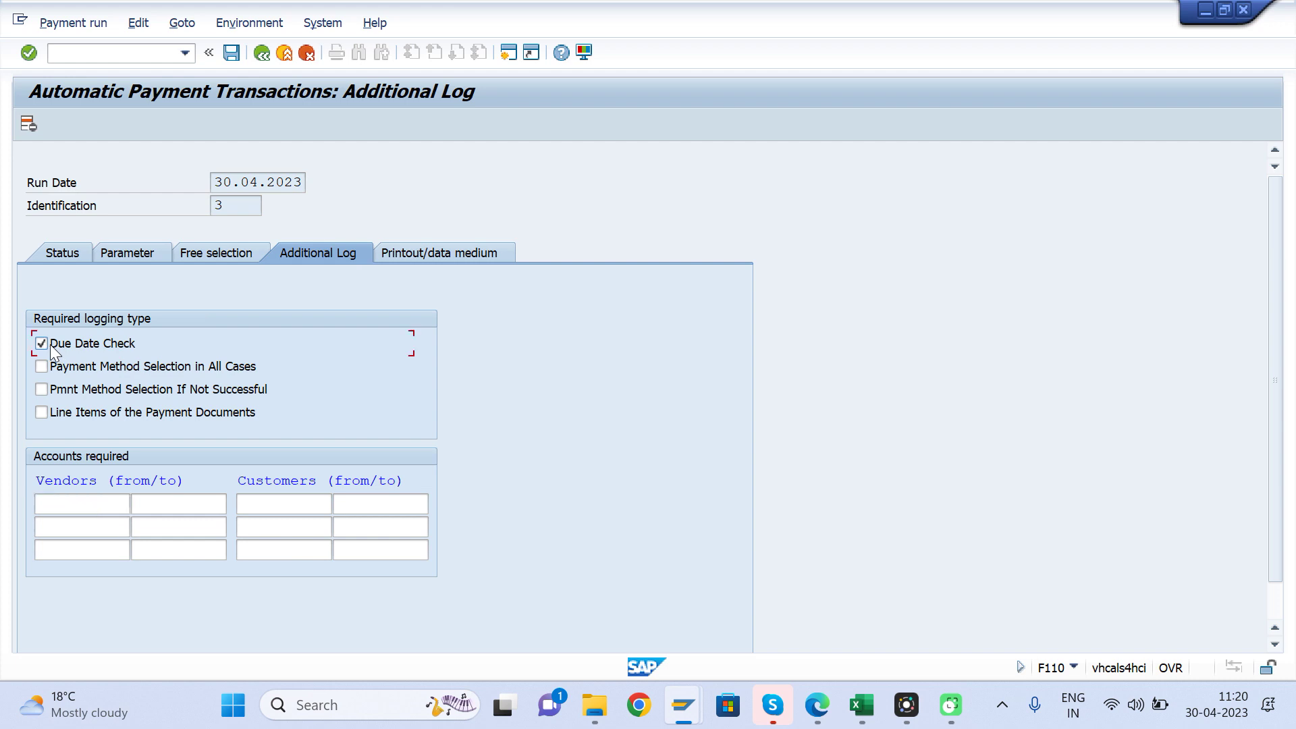
left_click(45, 365)
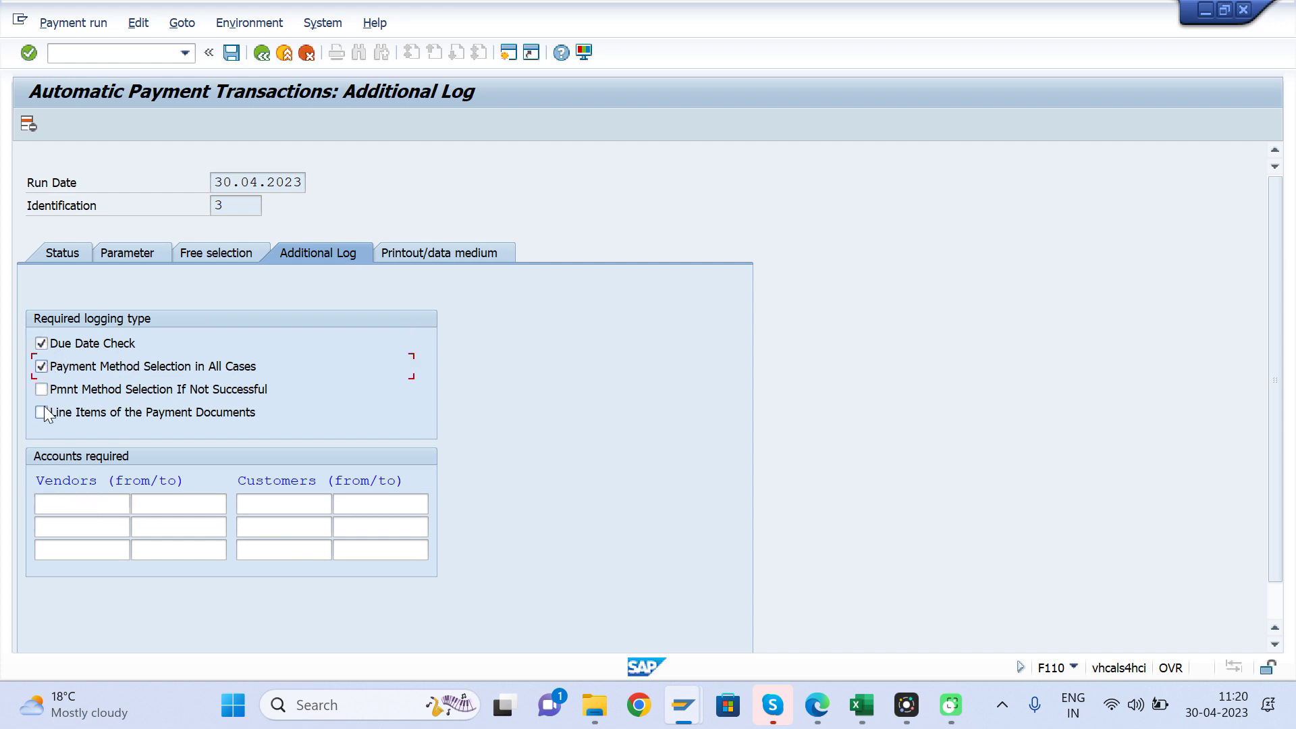
left_click(81, 520)
key("Return")
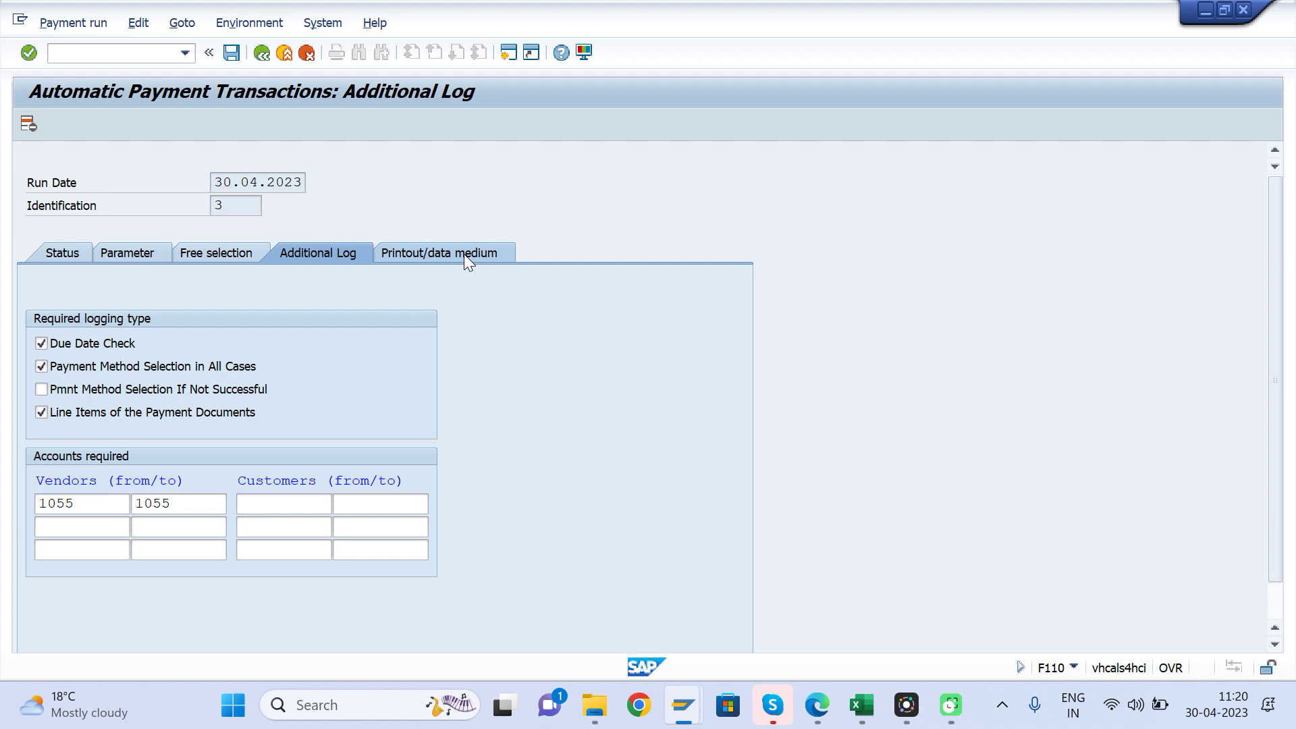
Assign and save variant IDOC for program RFFOEDI1 in the printout settings
left_click(464, 254)
left_click(249, 372)
type("IDOC")
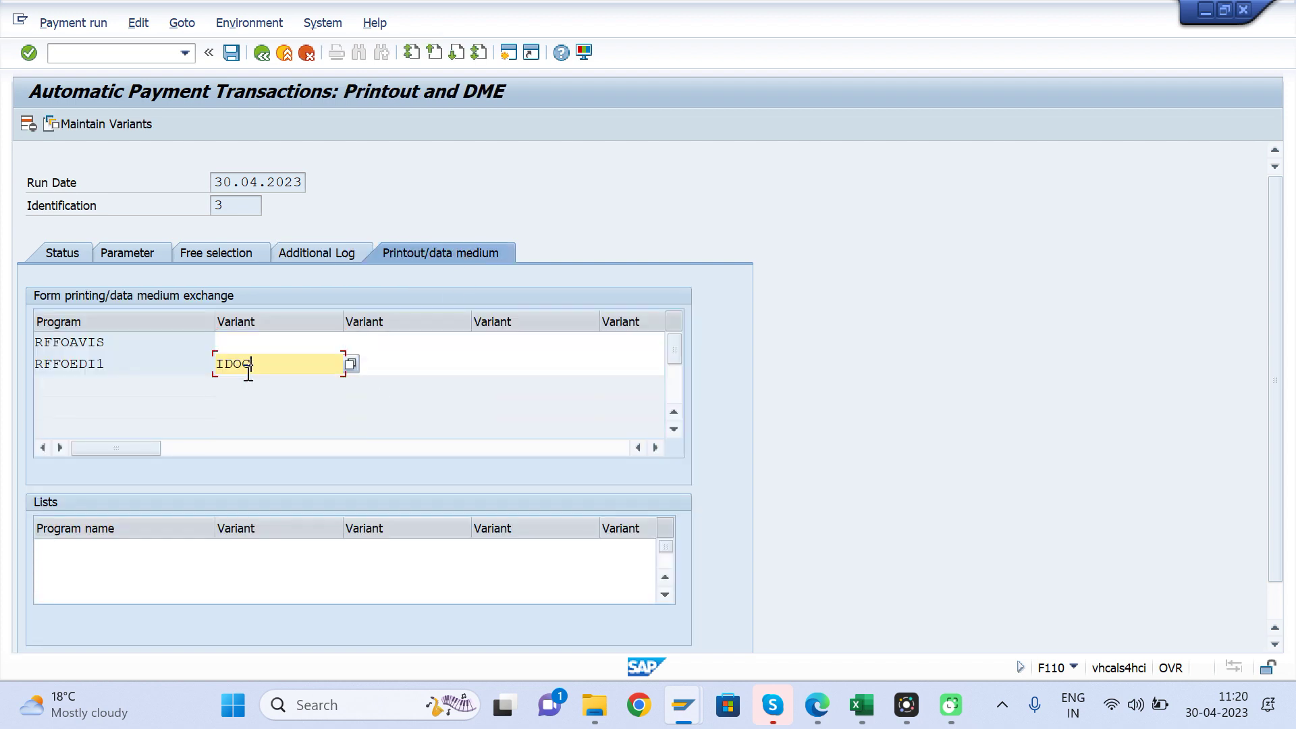
left_click(77, 131)
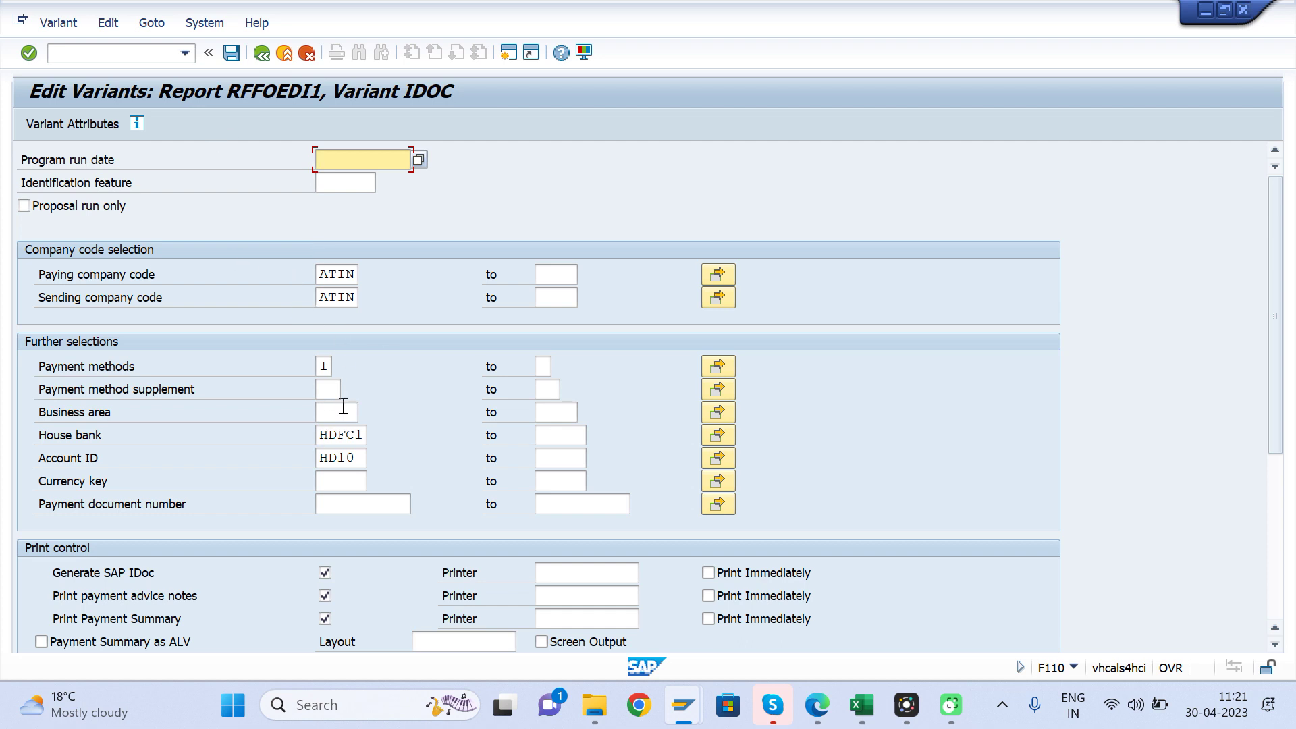
left_click(232, 56)
left_click(260, 54)
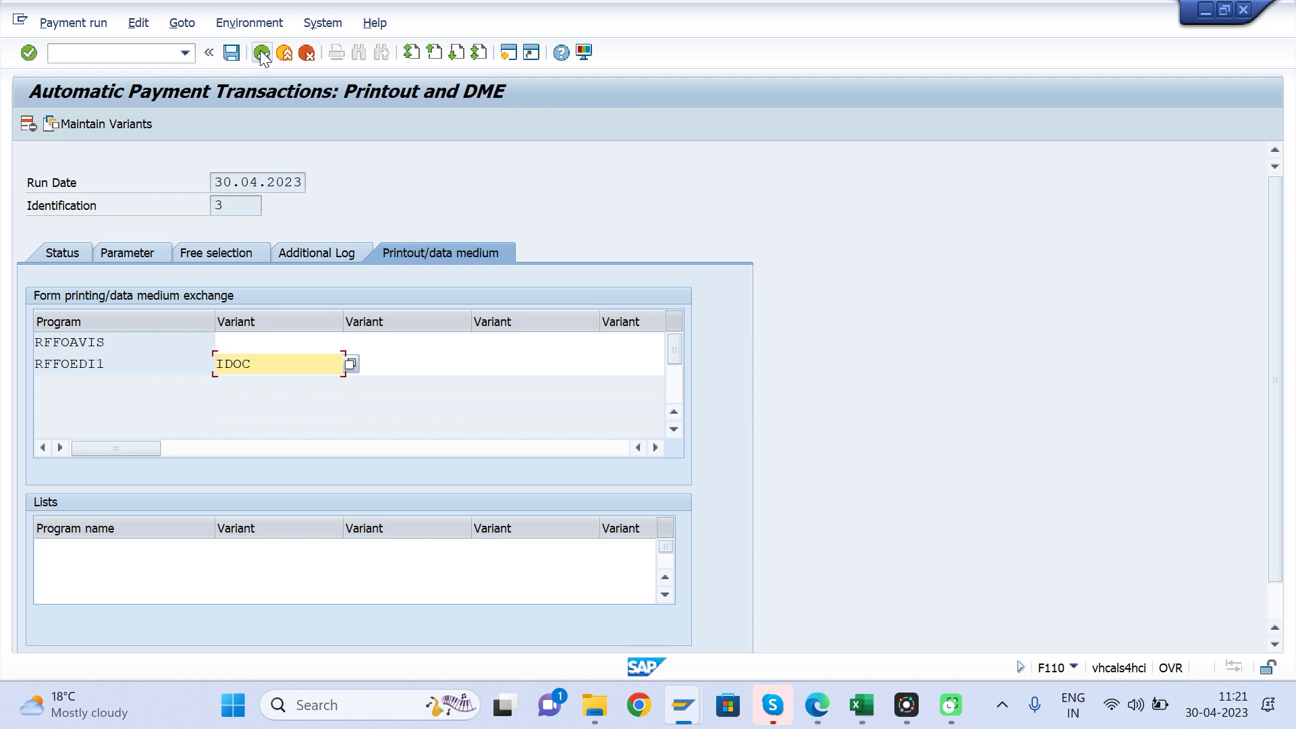
Save the run 3 parameters and create the payment proposal, starting immediately
left_click(262, 53)
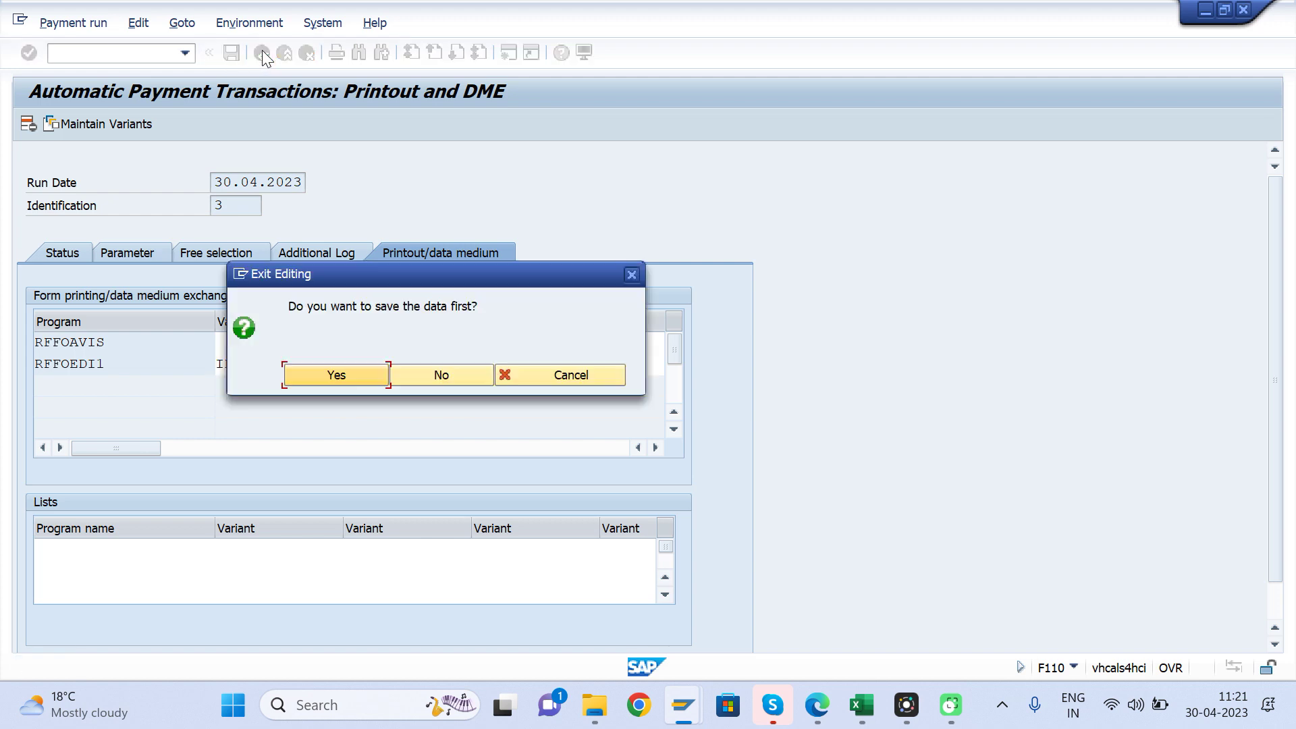
left_click(323, 375)
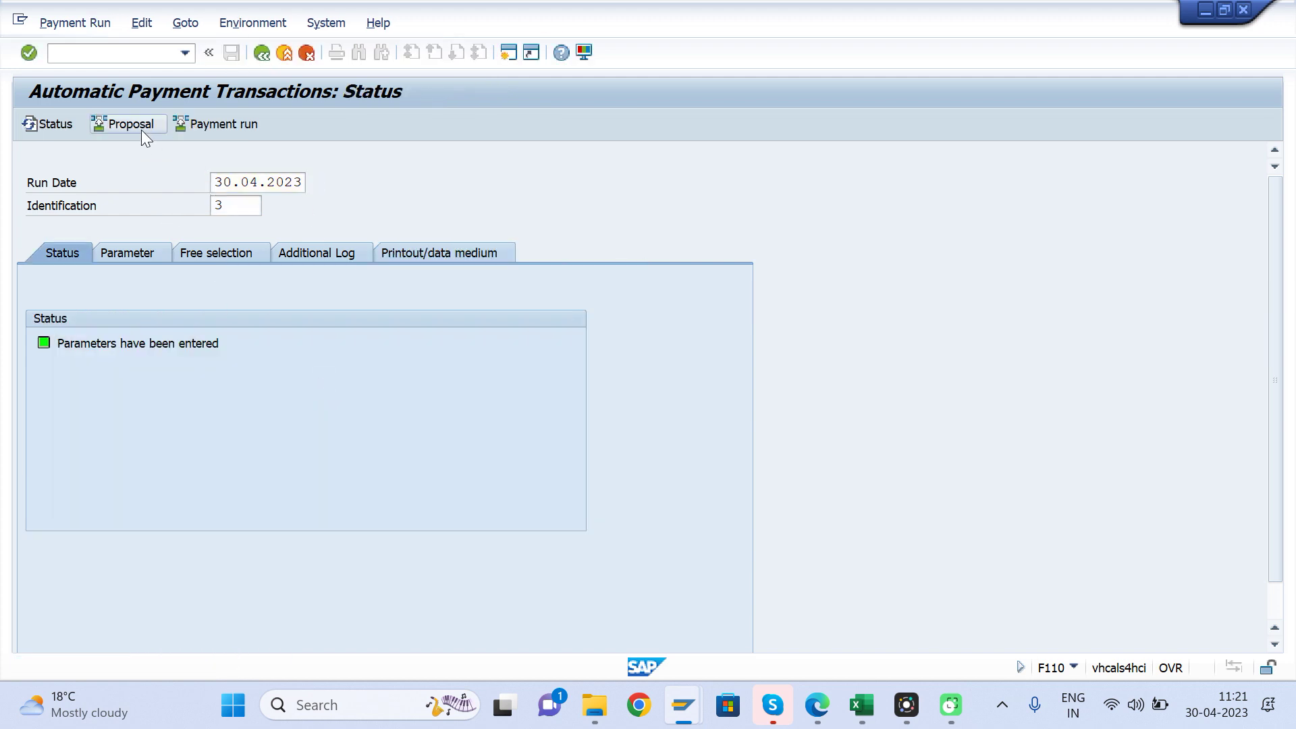
left_click(143, 135)
left_click(386, 376)
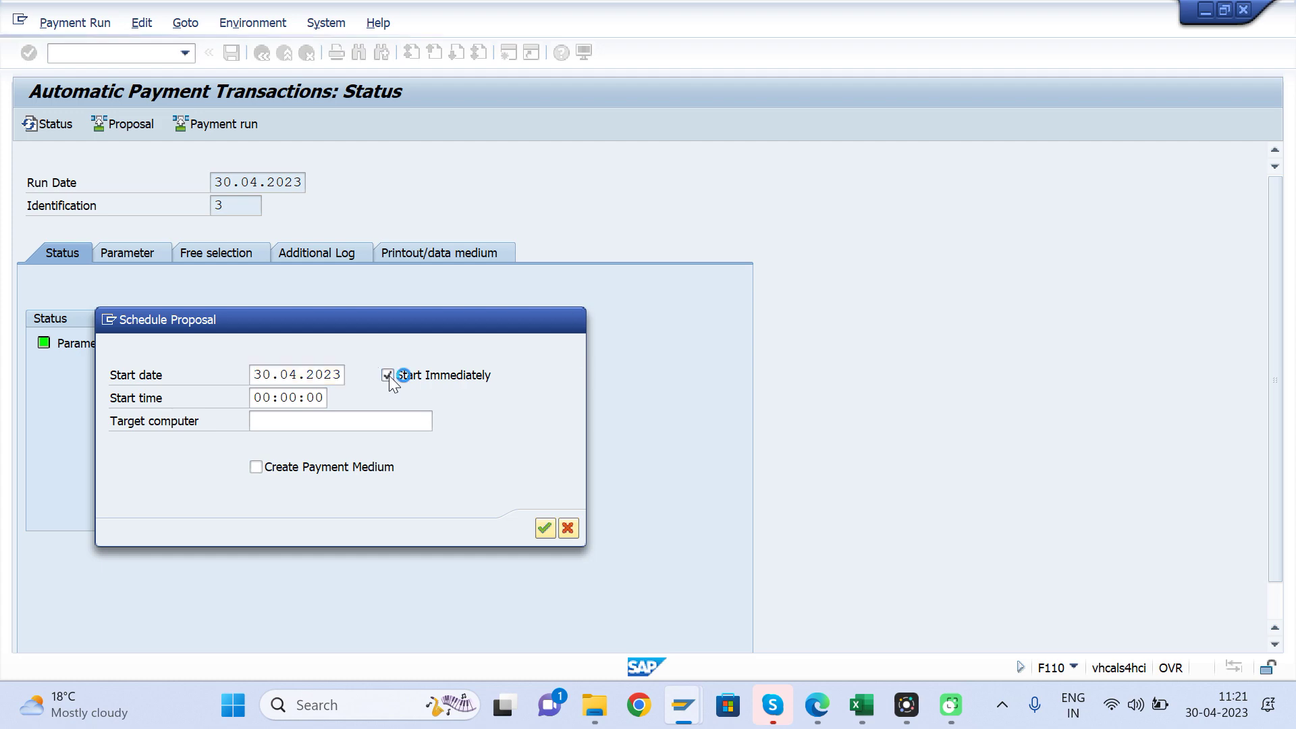
key("Return")
key("Return")
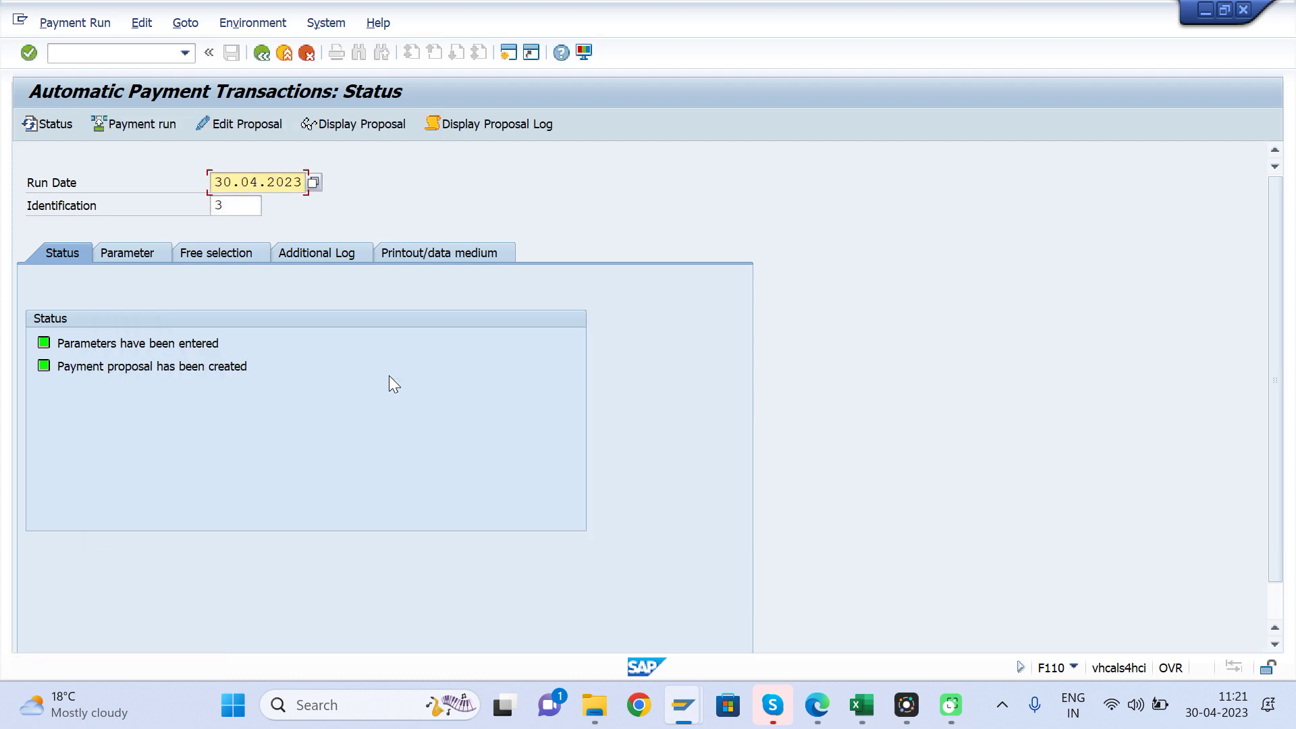
Review the proposal log showing IDocs generated for ATIN, HDFC1, method I
left_click(475, 128)
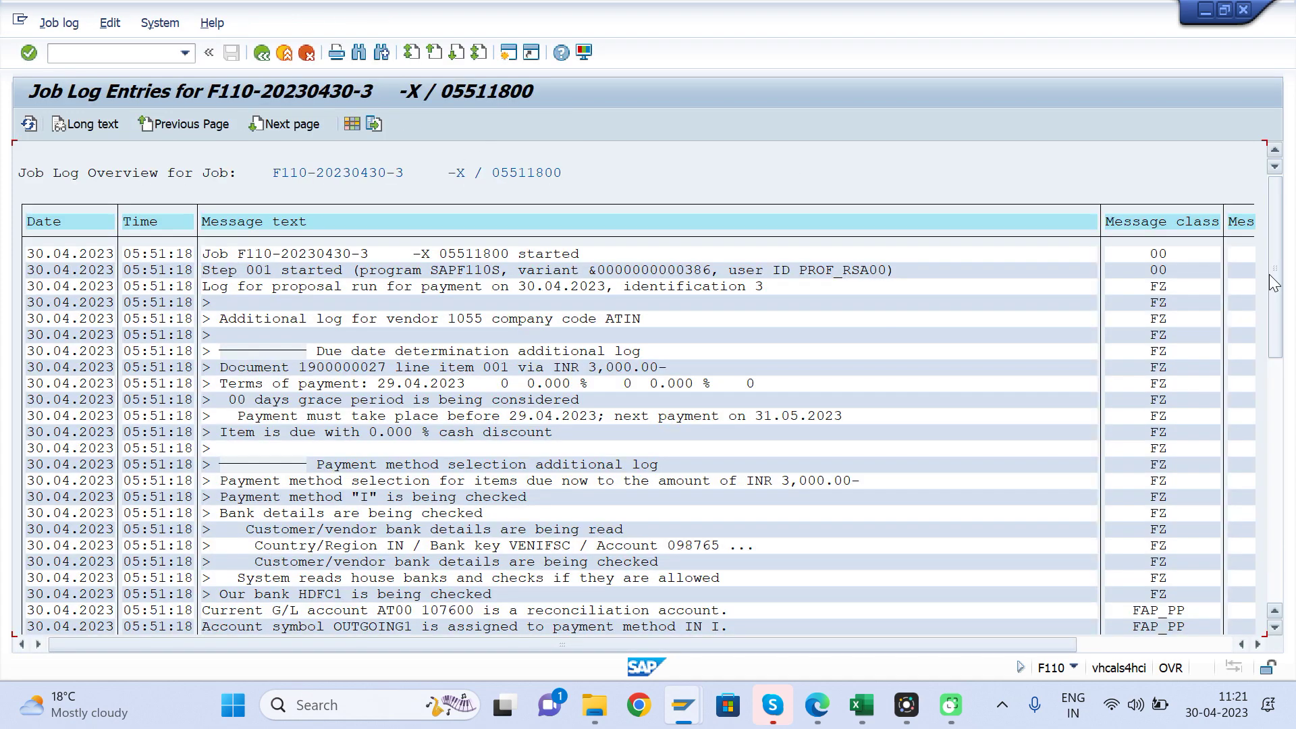
left_click_drag(1275, 277, 1276, 518)
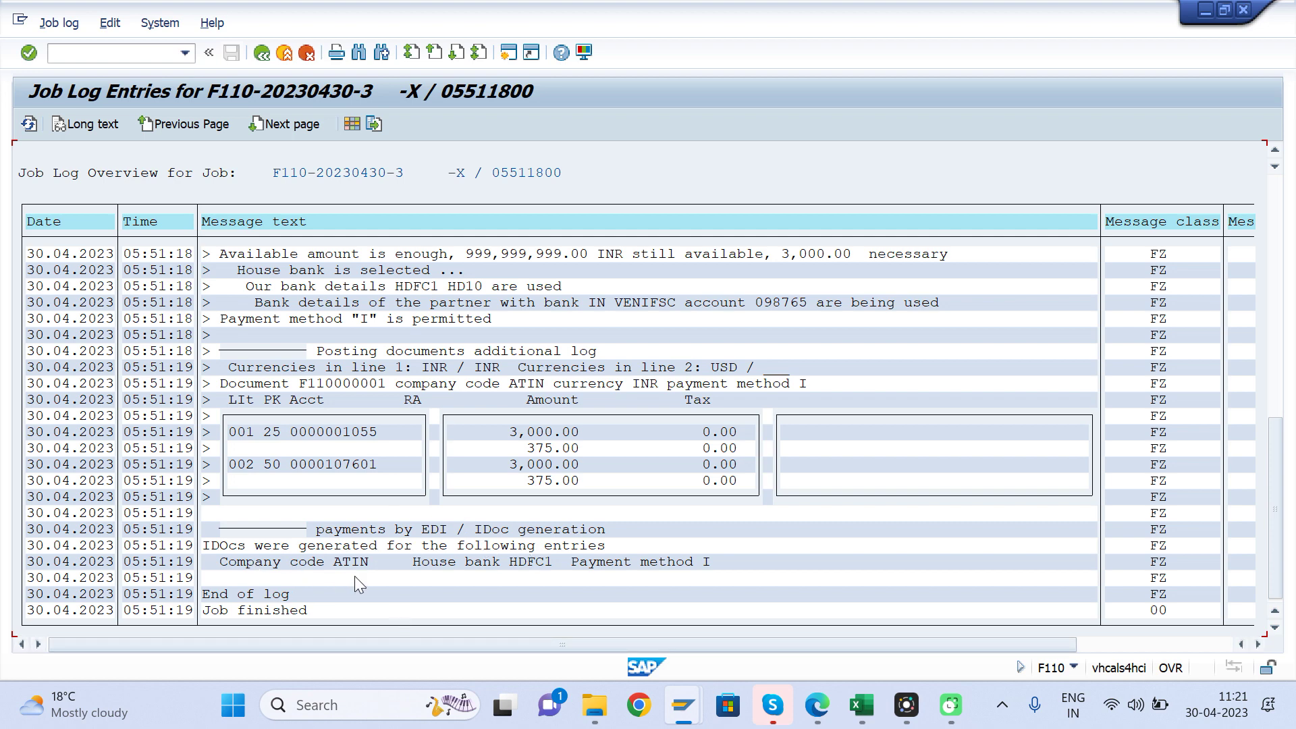
left_click(262, 54)
Carry out the payment run for run 3 and open its log
left_click(139, 124)
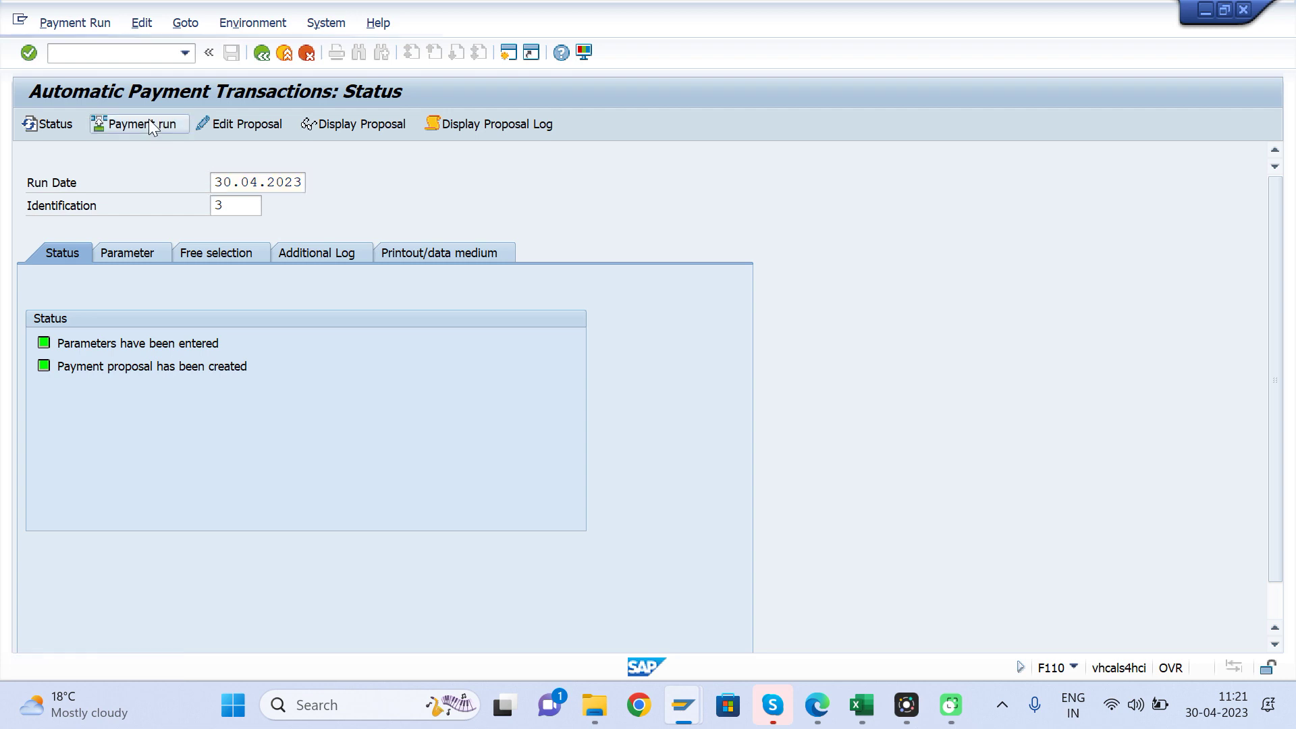
key("Return")
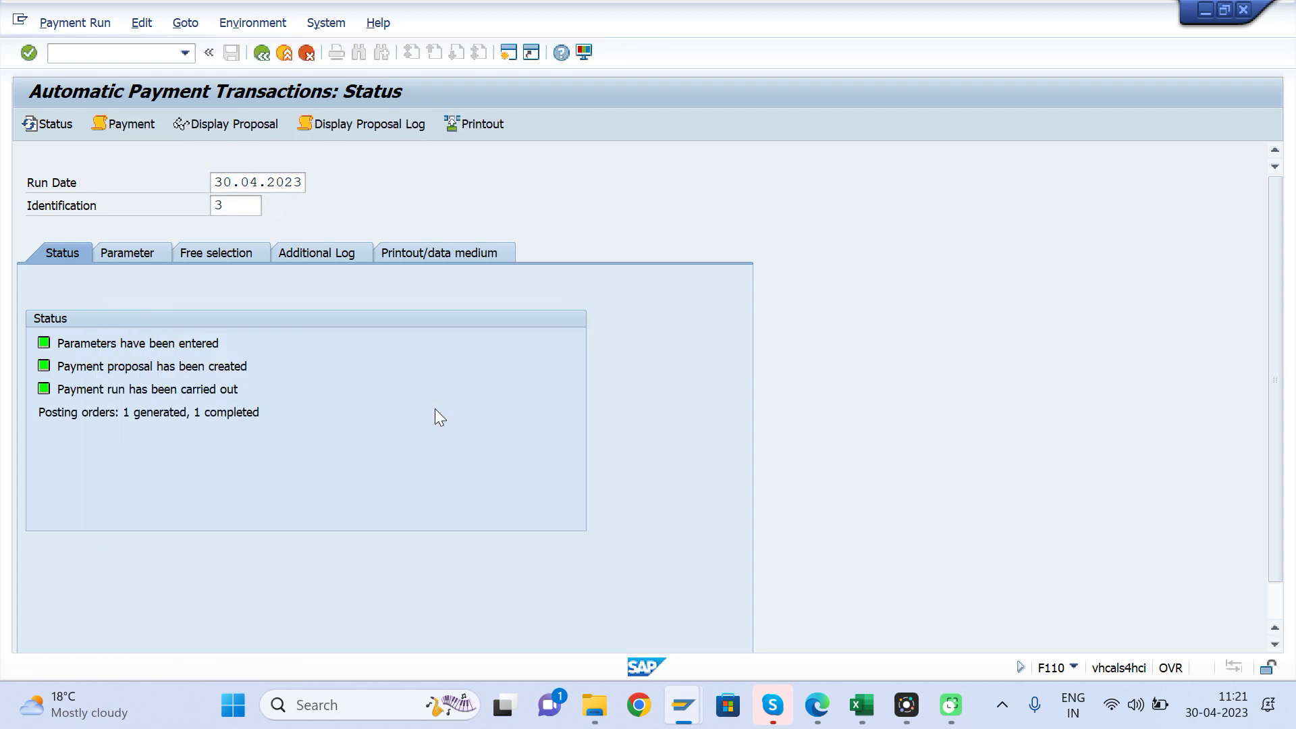
left_click(130, 127)
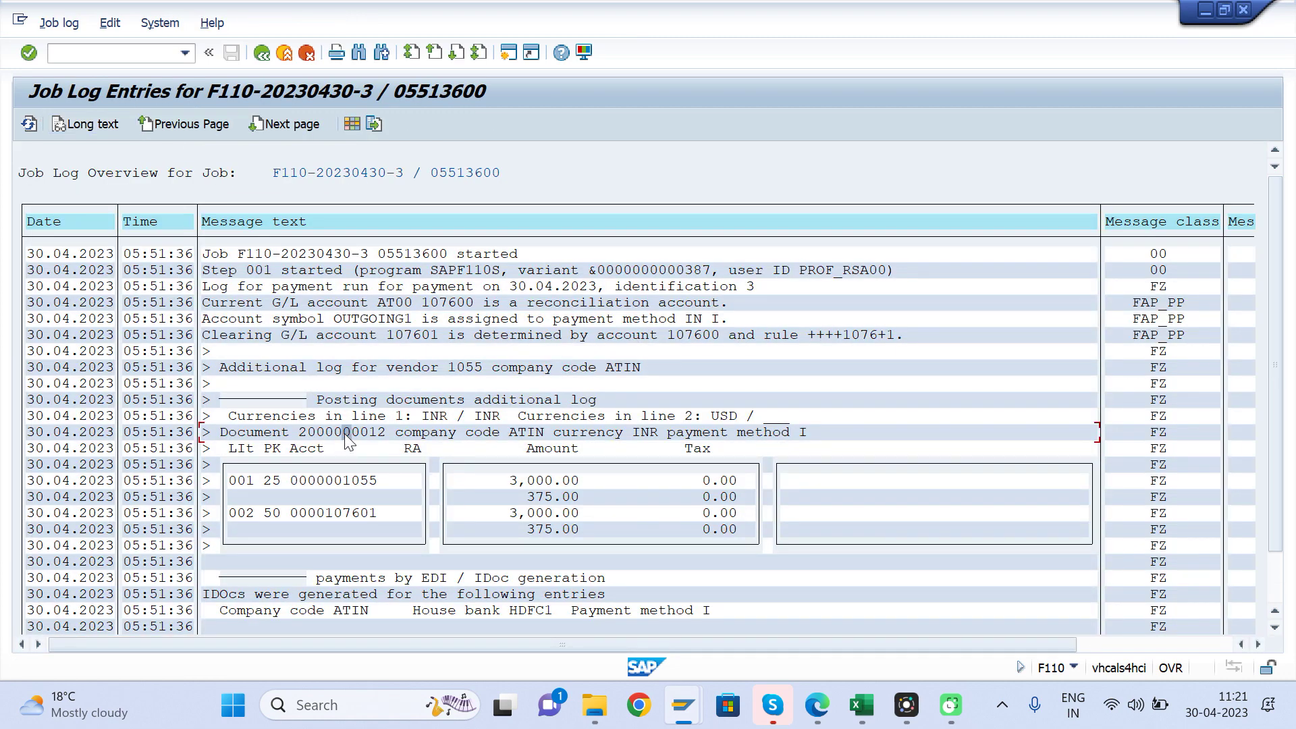
key("ctrl+y")
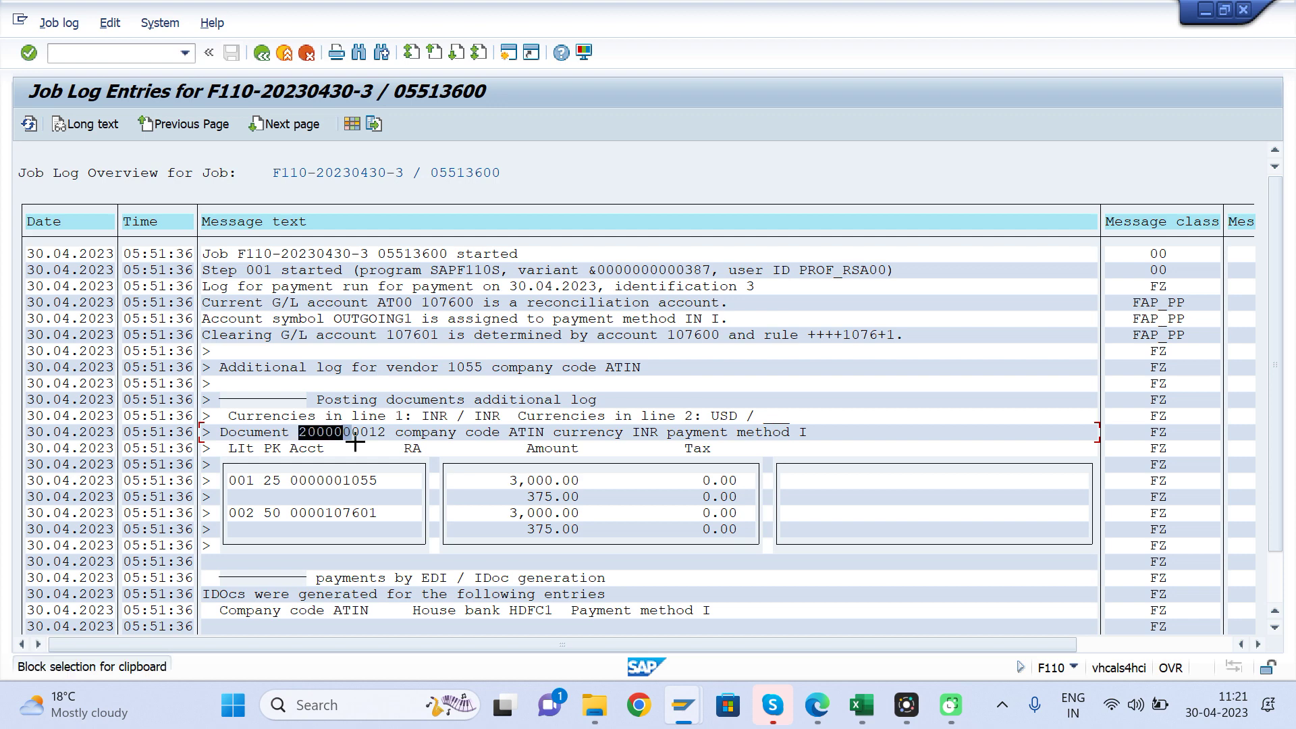
left_click_drag(297, 427, 384, 440)
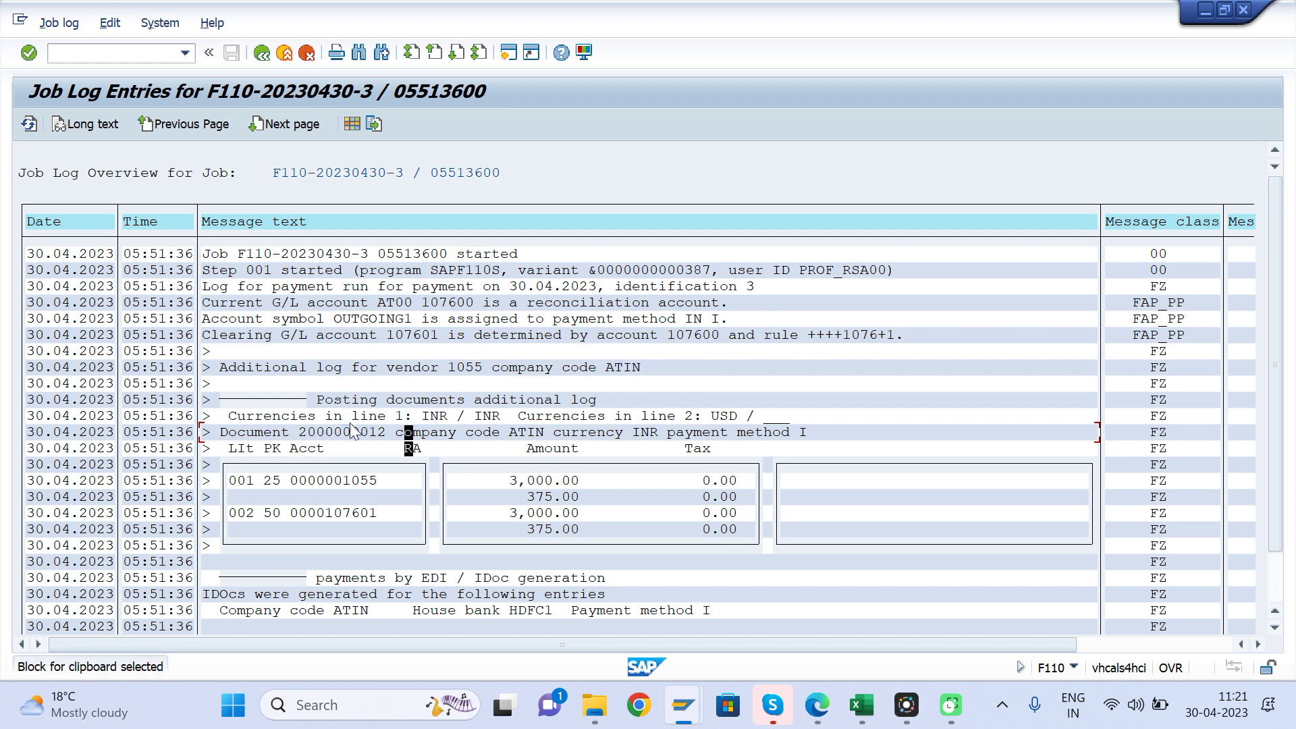
left_click(513, 191)
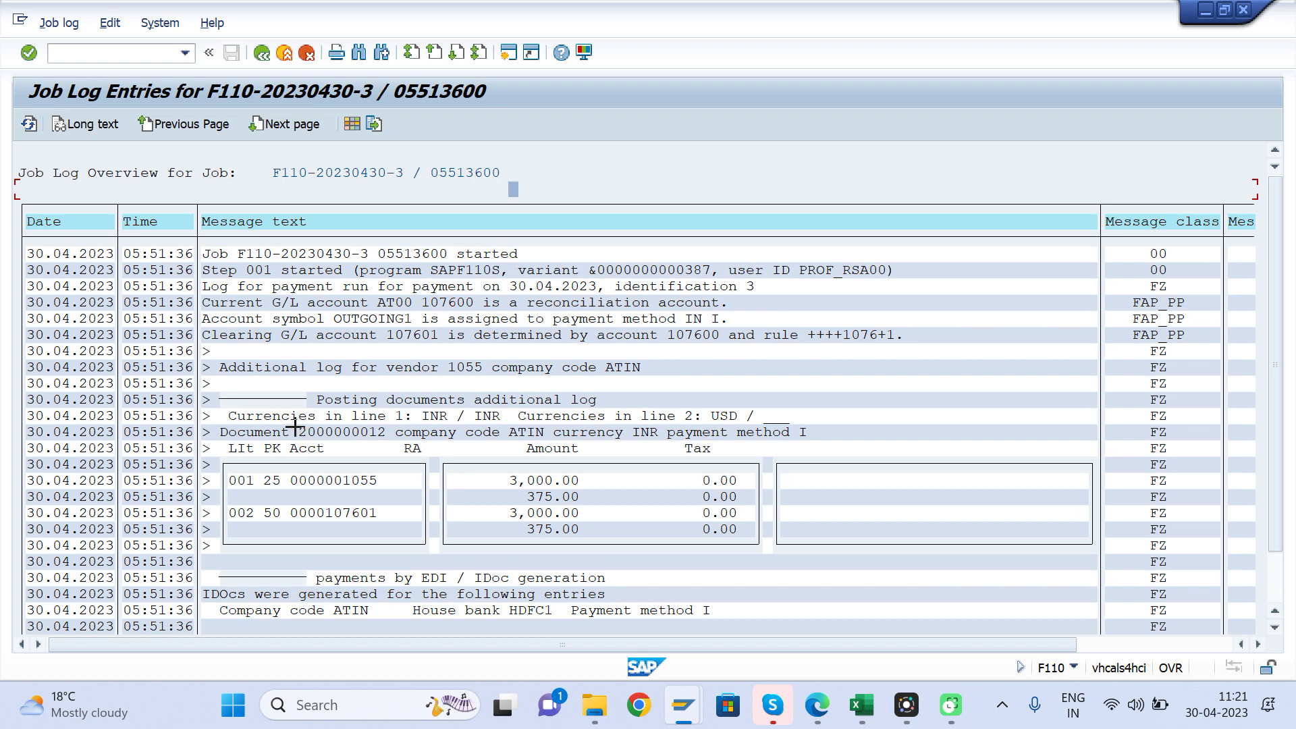
left_click_drag(295, 426, 383, 439)
key("ctrl+c")
left_click(262, 52)
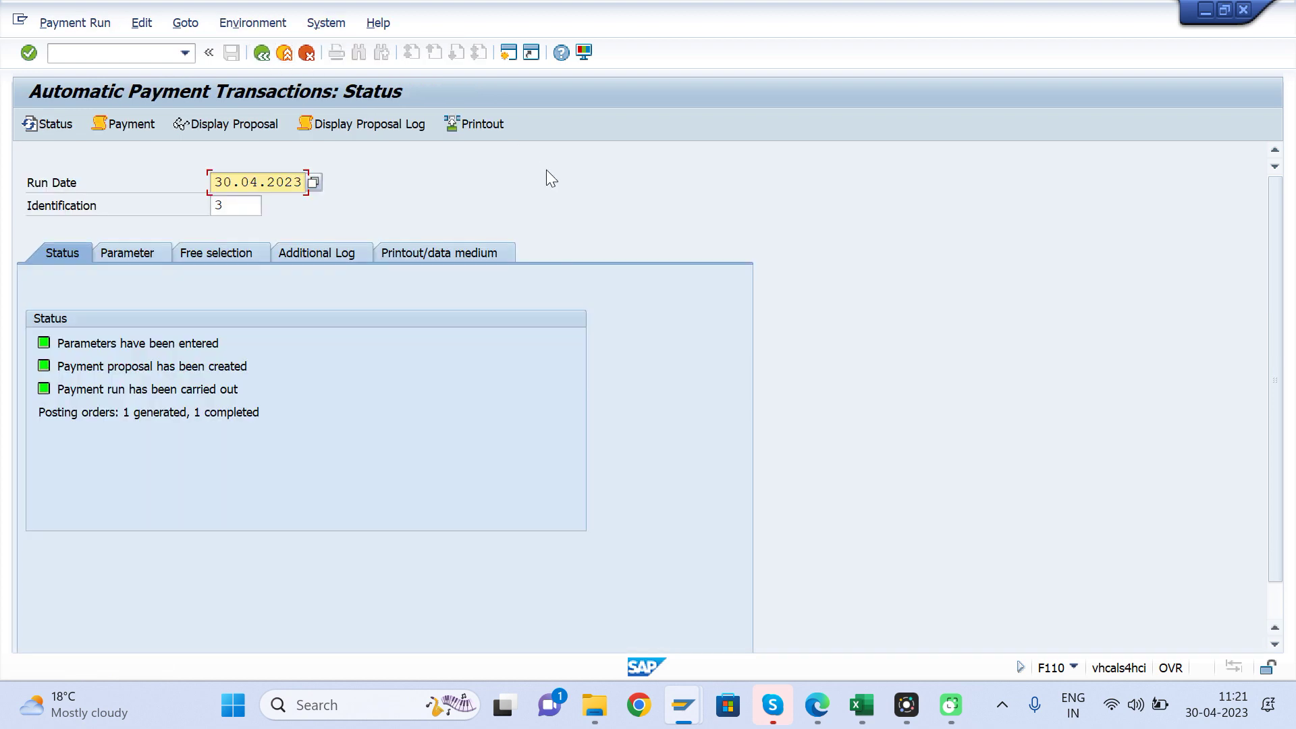
left_click(472, 124)
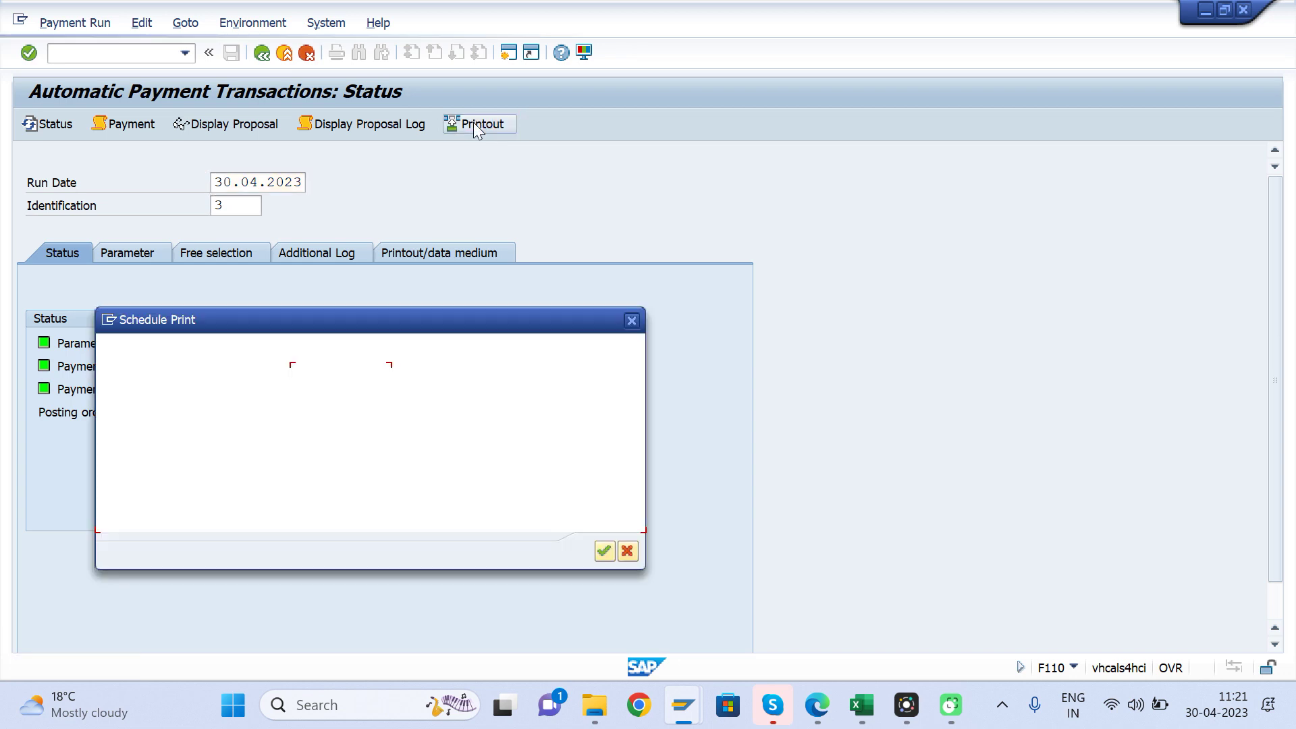
left_click(457, 485)
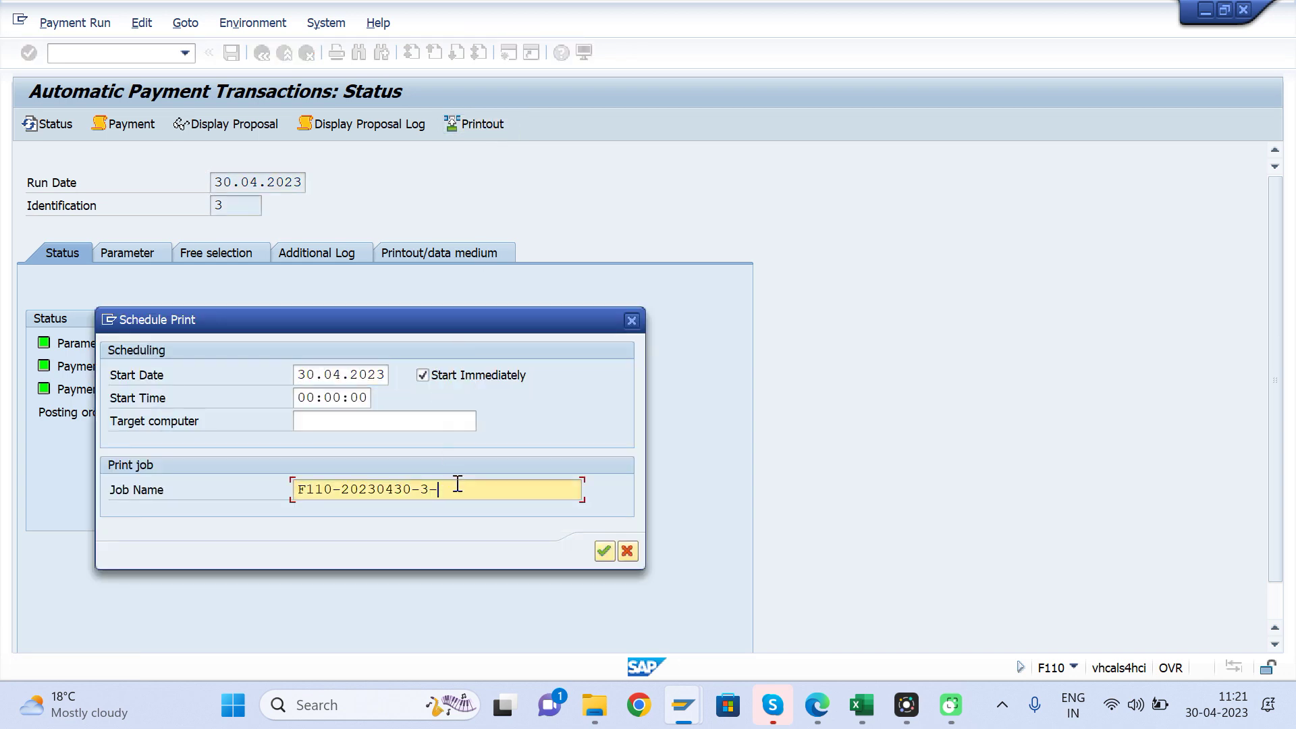
type("3")
key("Return")
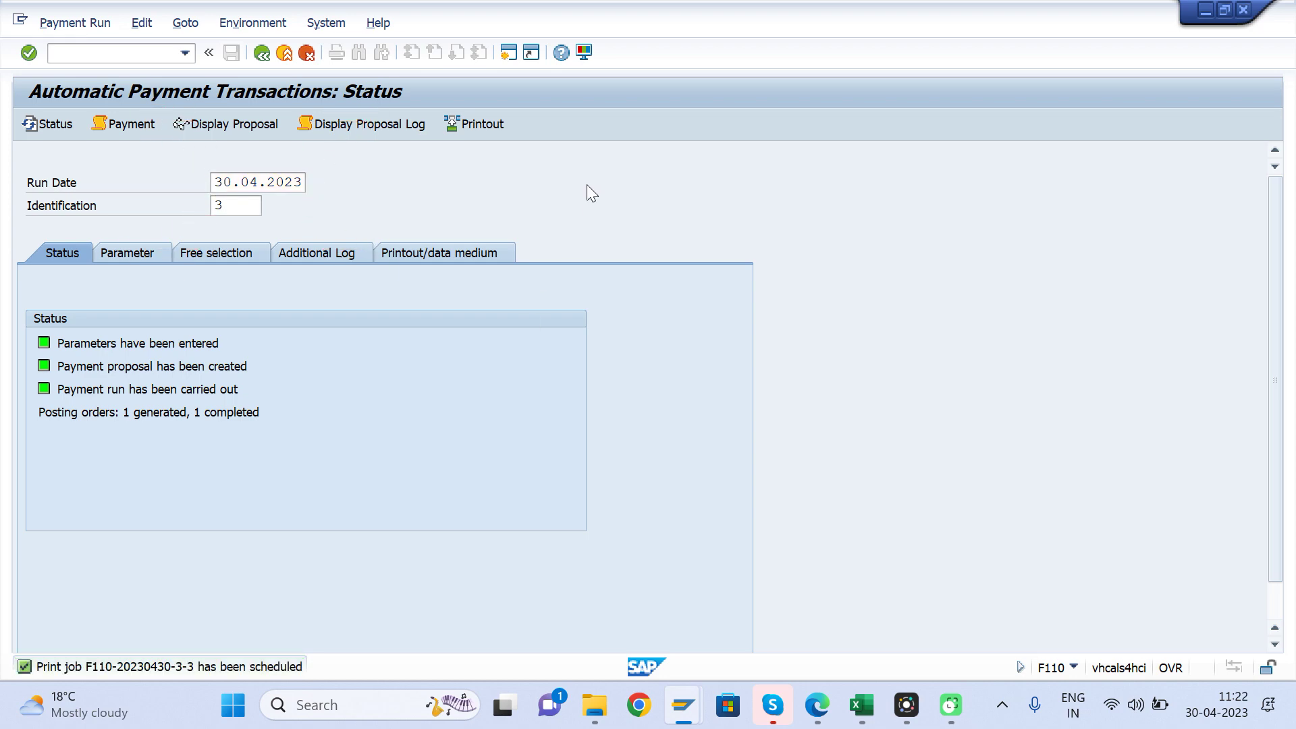
key("F3")
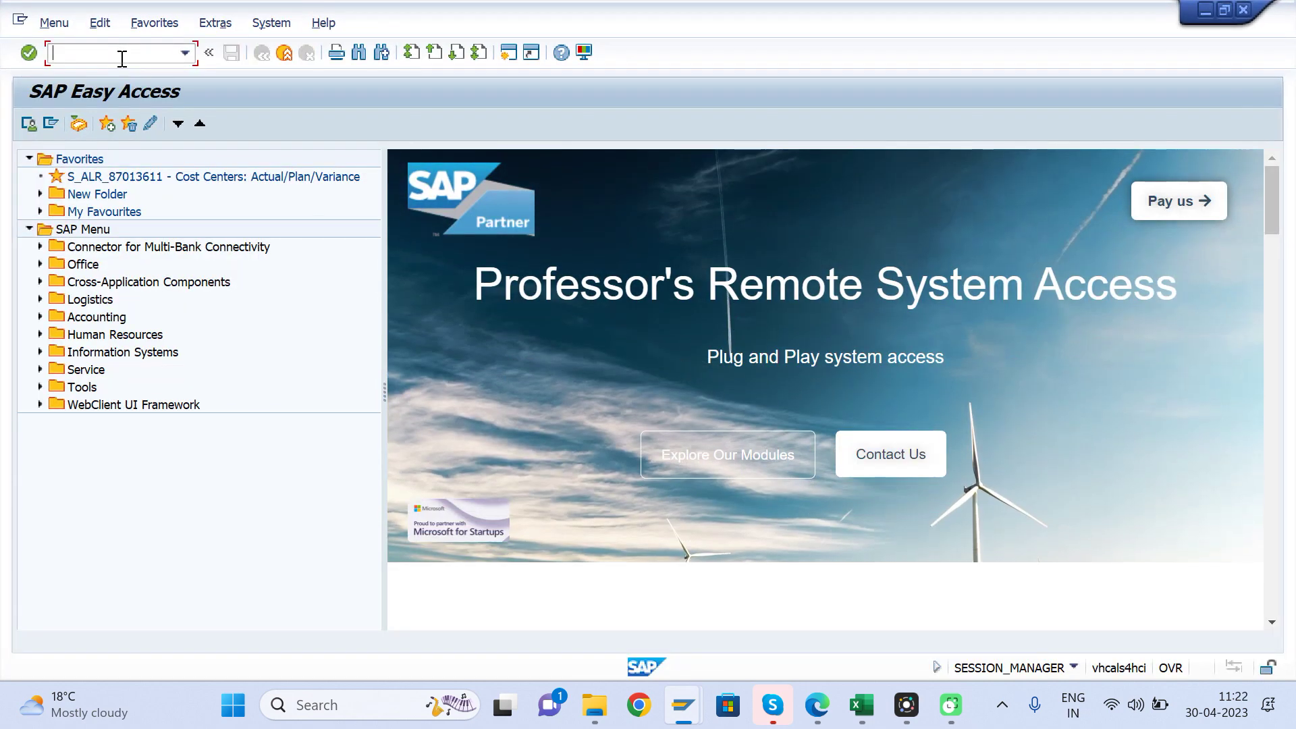
type("fb03")
key("Return")
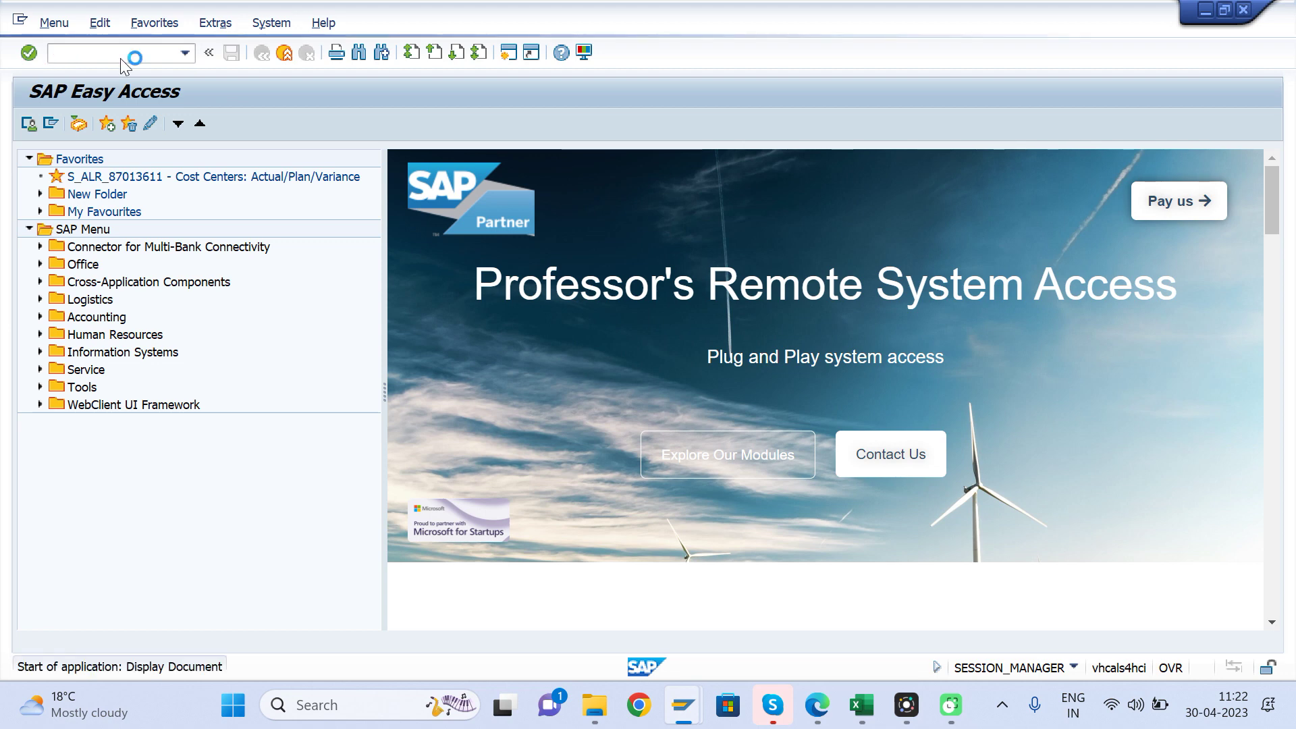
key("ctrl+v")
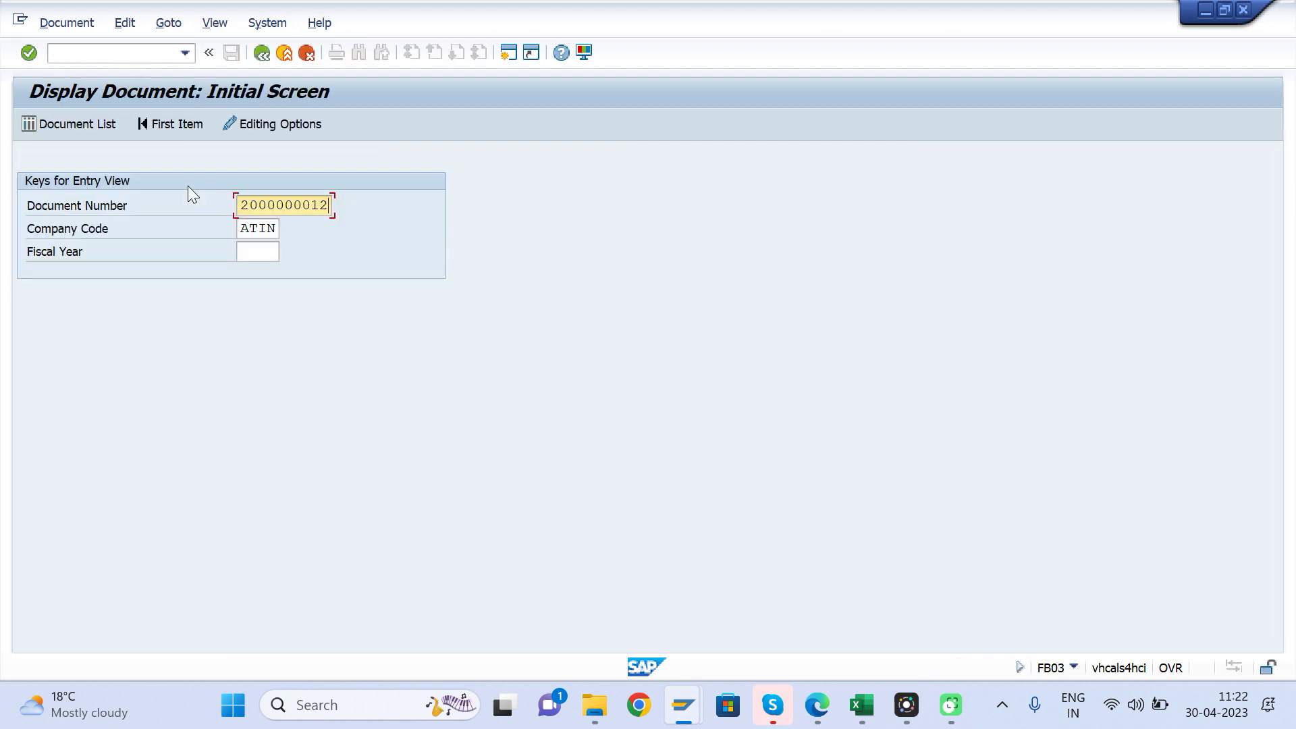
key("Return")
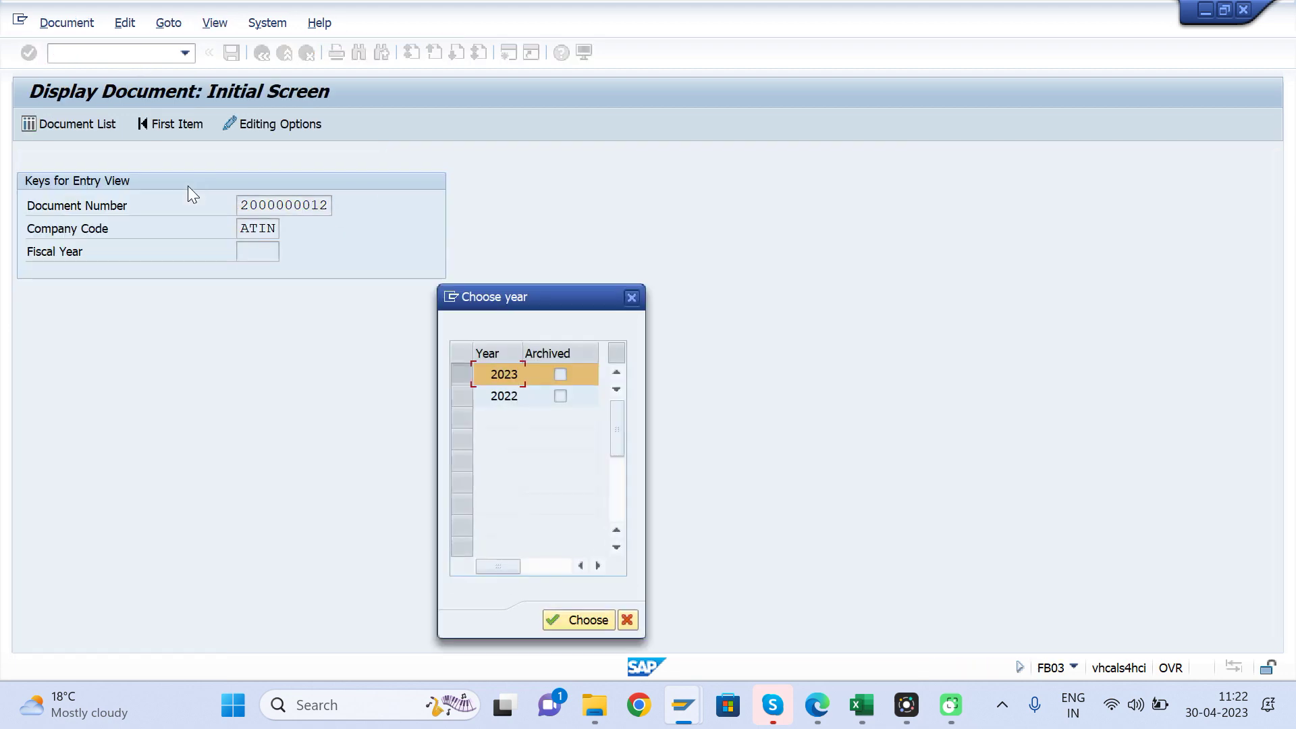
left_click(566, 613)
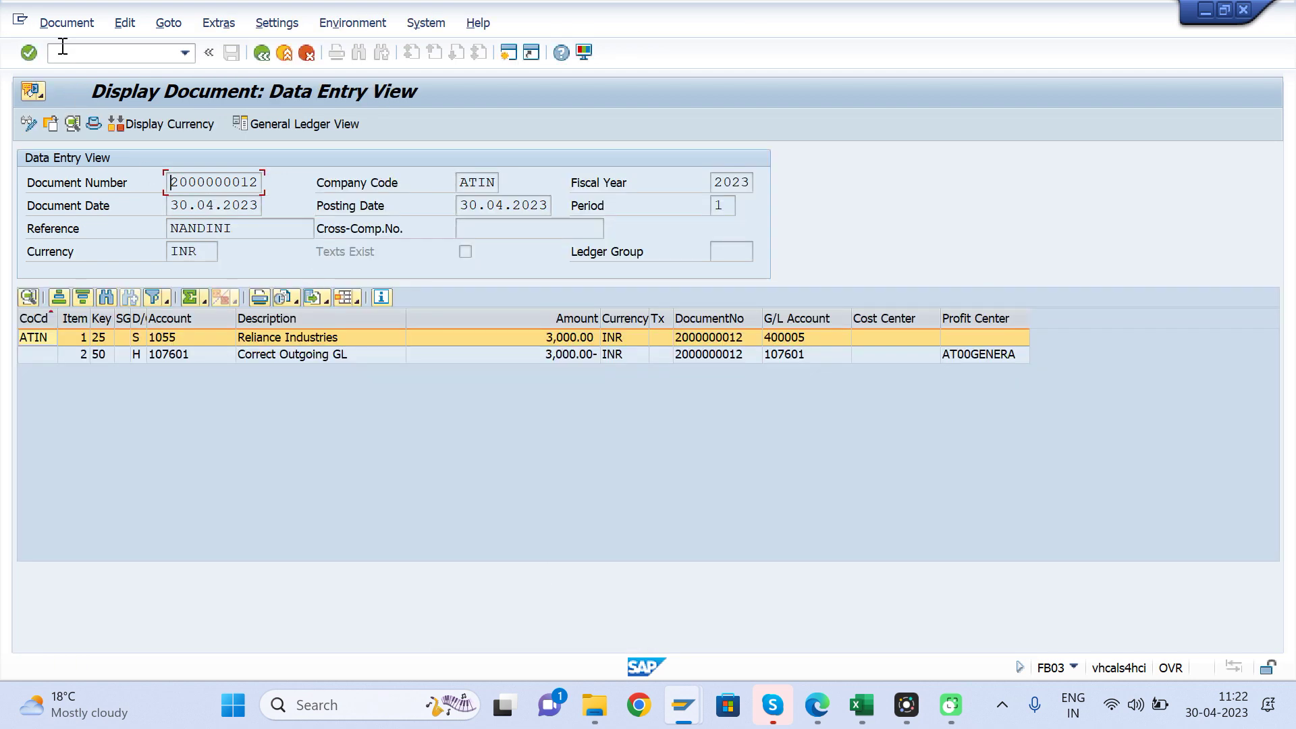
left_click(34, 91)
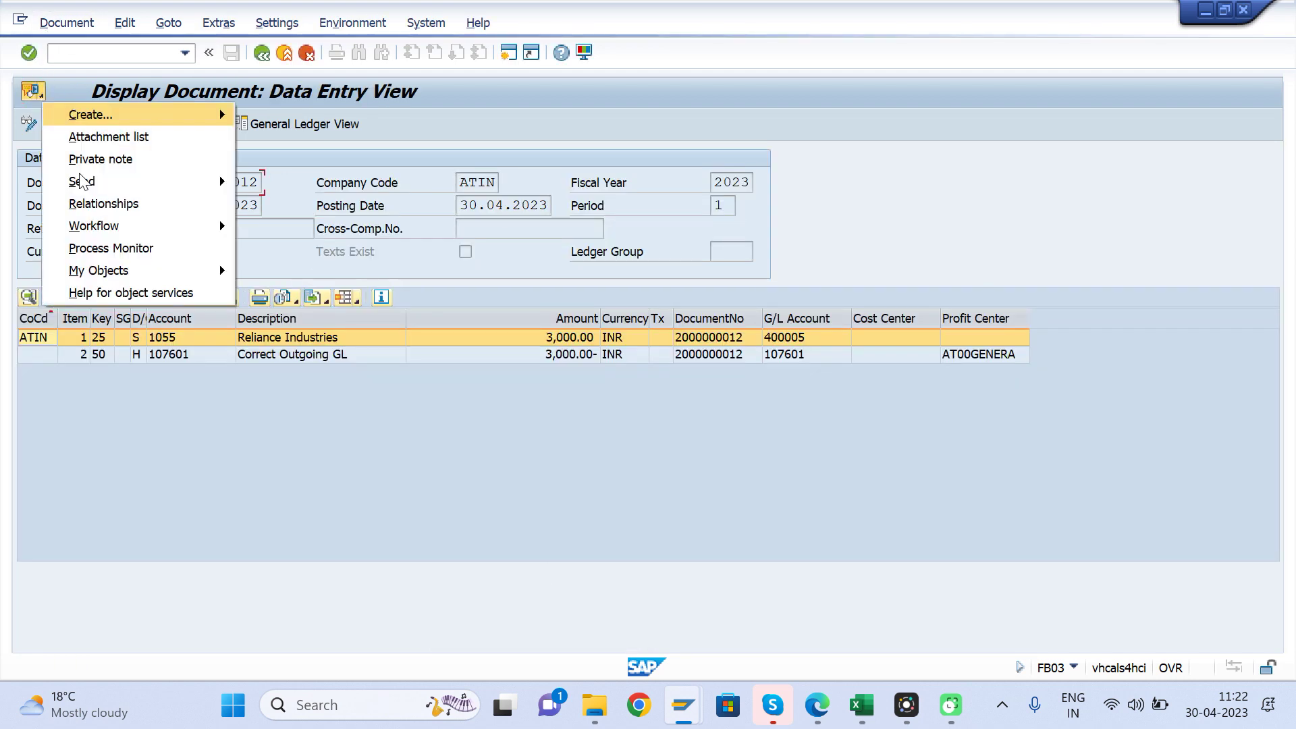
left_click(113, 204)
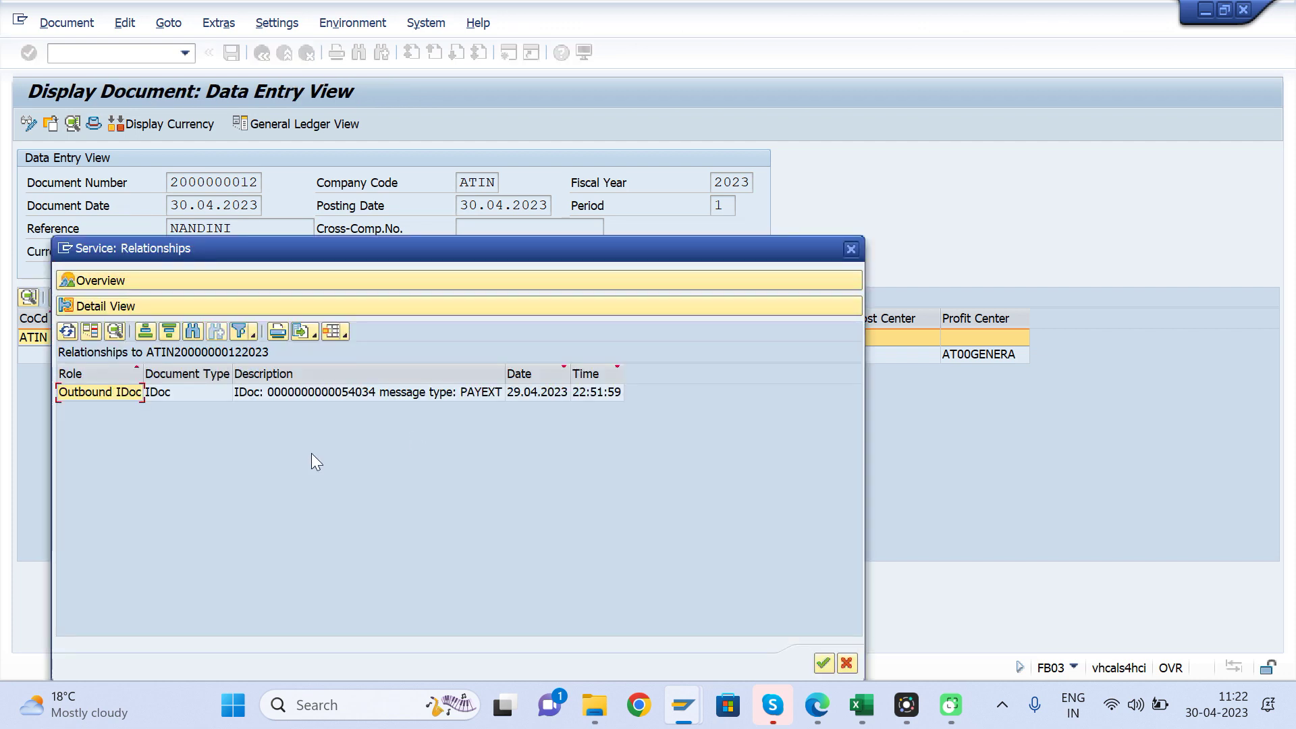
left_click(323, 395)
double_click(322, 394)
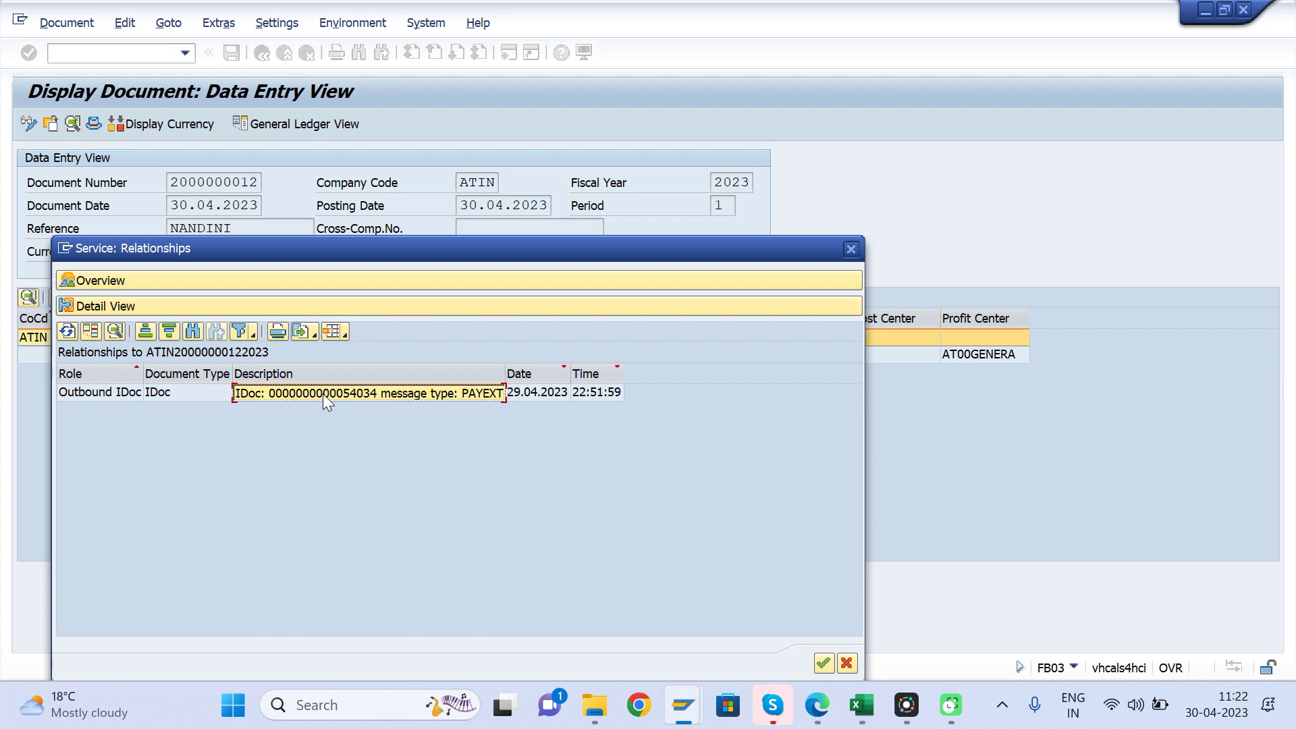
left_click(861, 704)
left_click(724, 391)
key("ctrl+v")
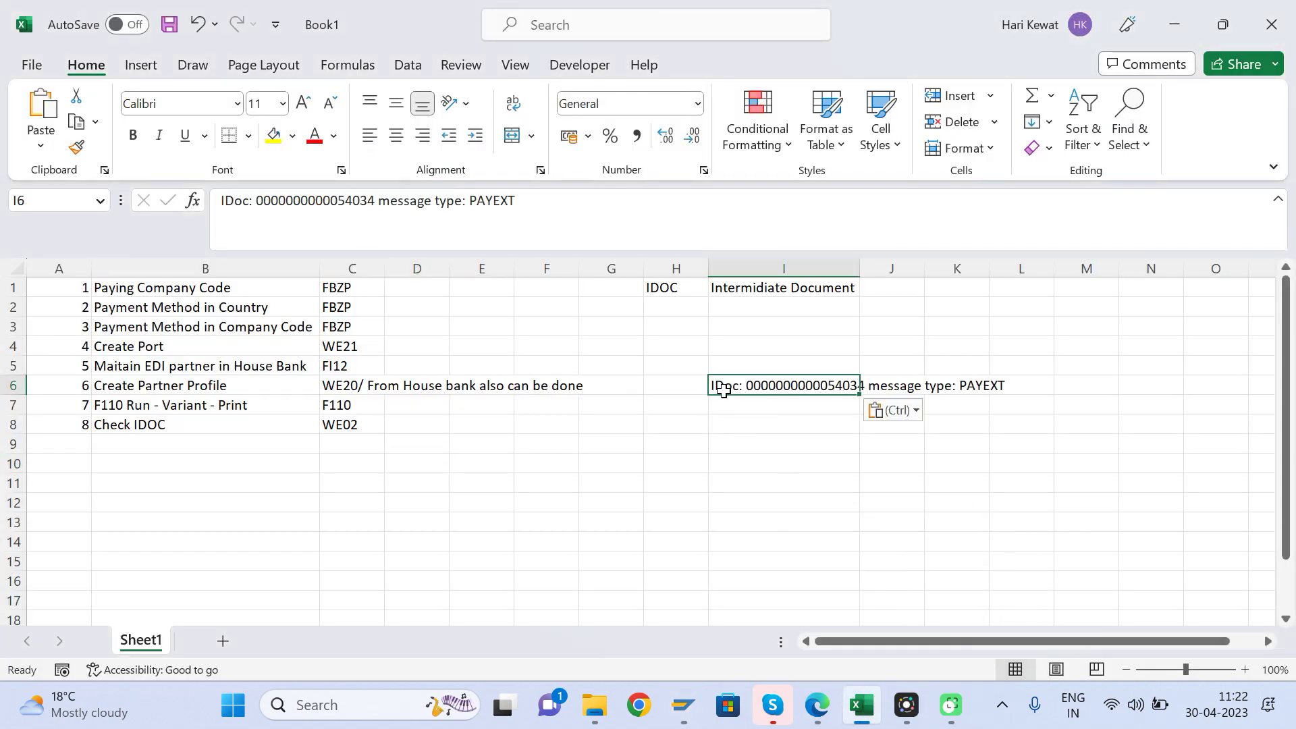
left_click_drag(375, 201, 261, 203)
key("ctrl+c")
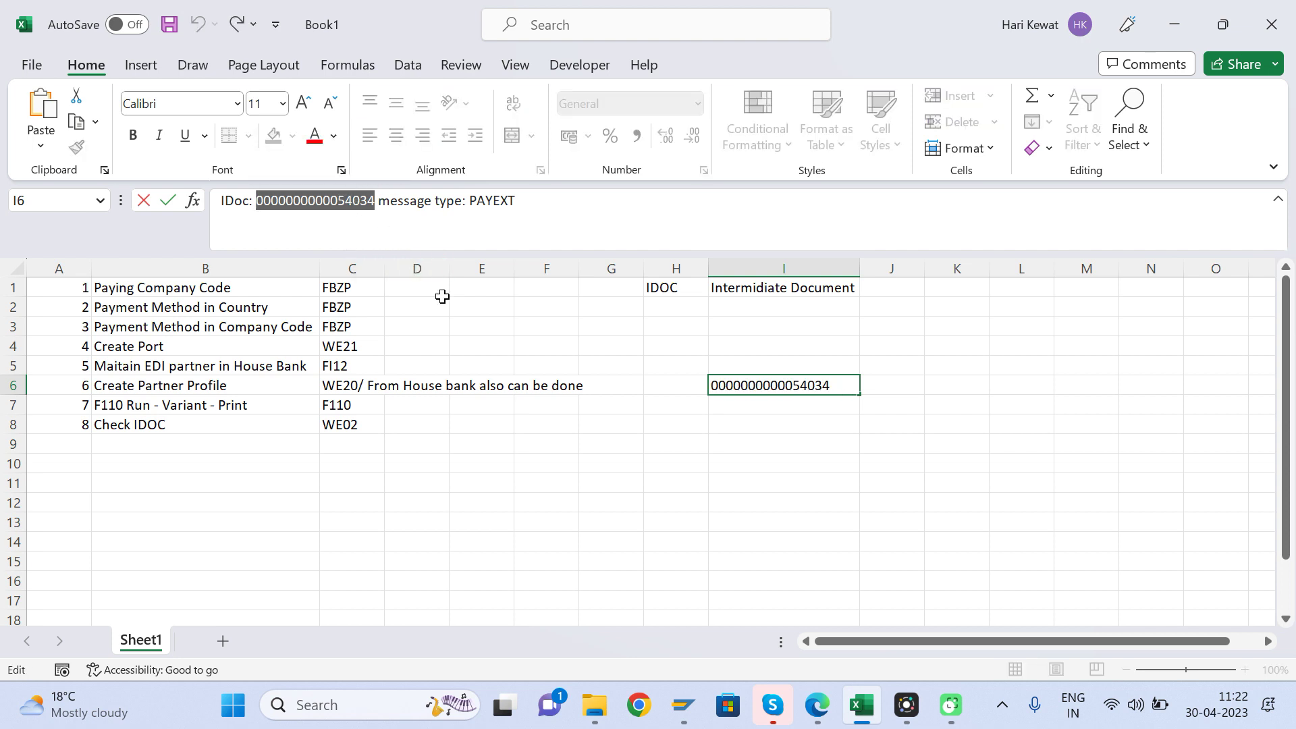
mouse_move(684, 705)
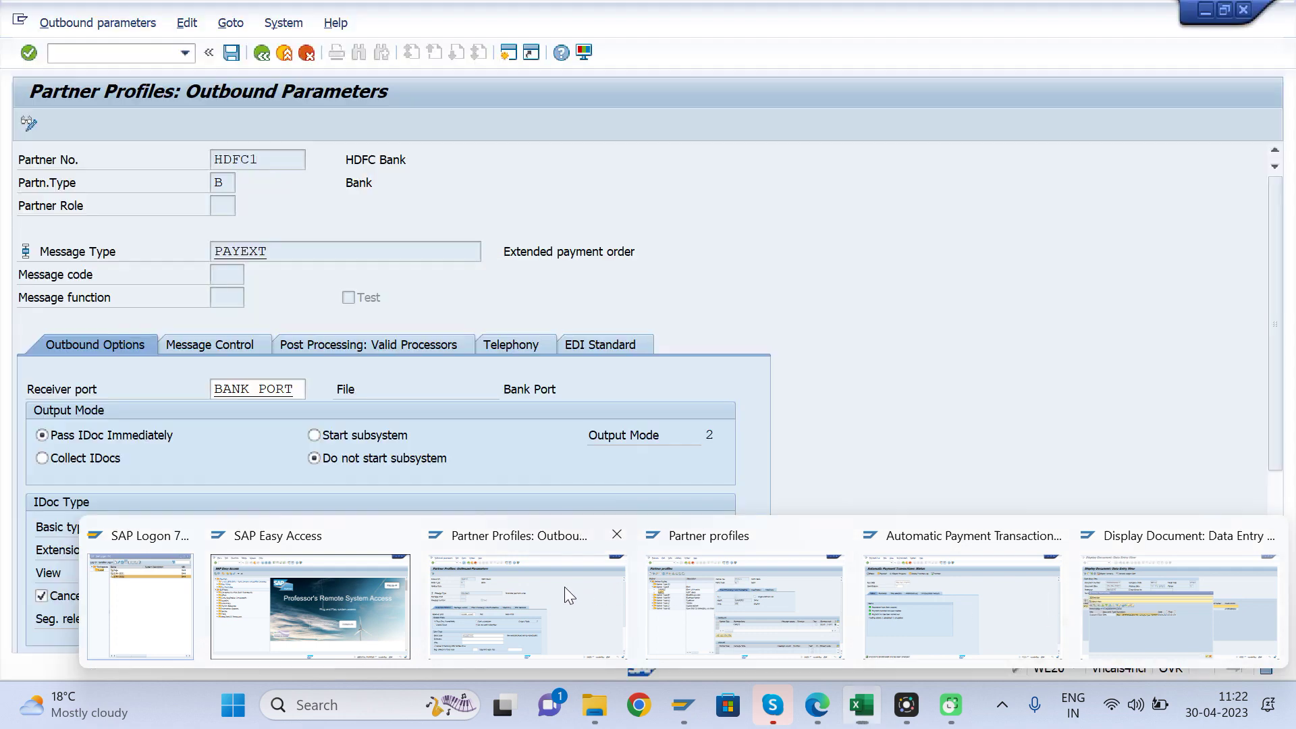
left_click(564, 586)
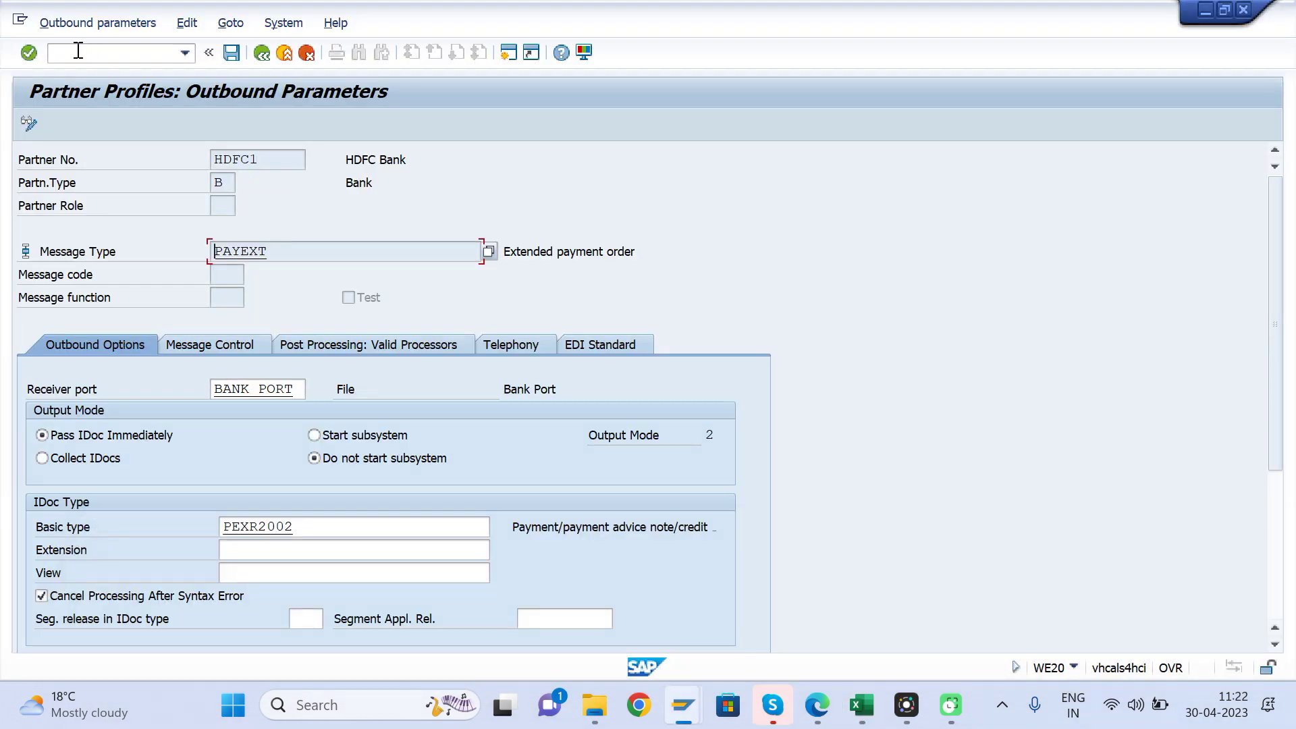
left_click(78, 51)
key("Return")
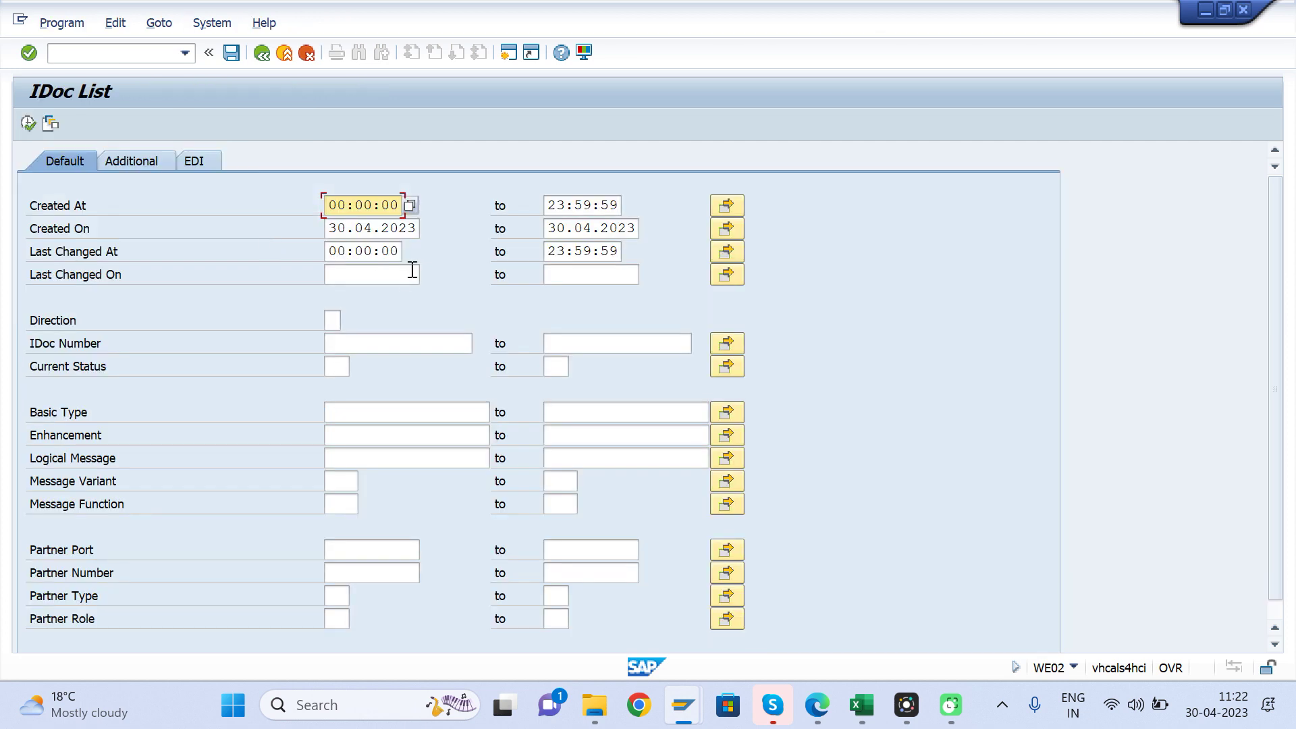
left_click(357, 342)
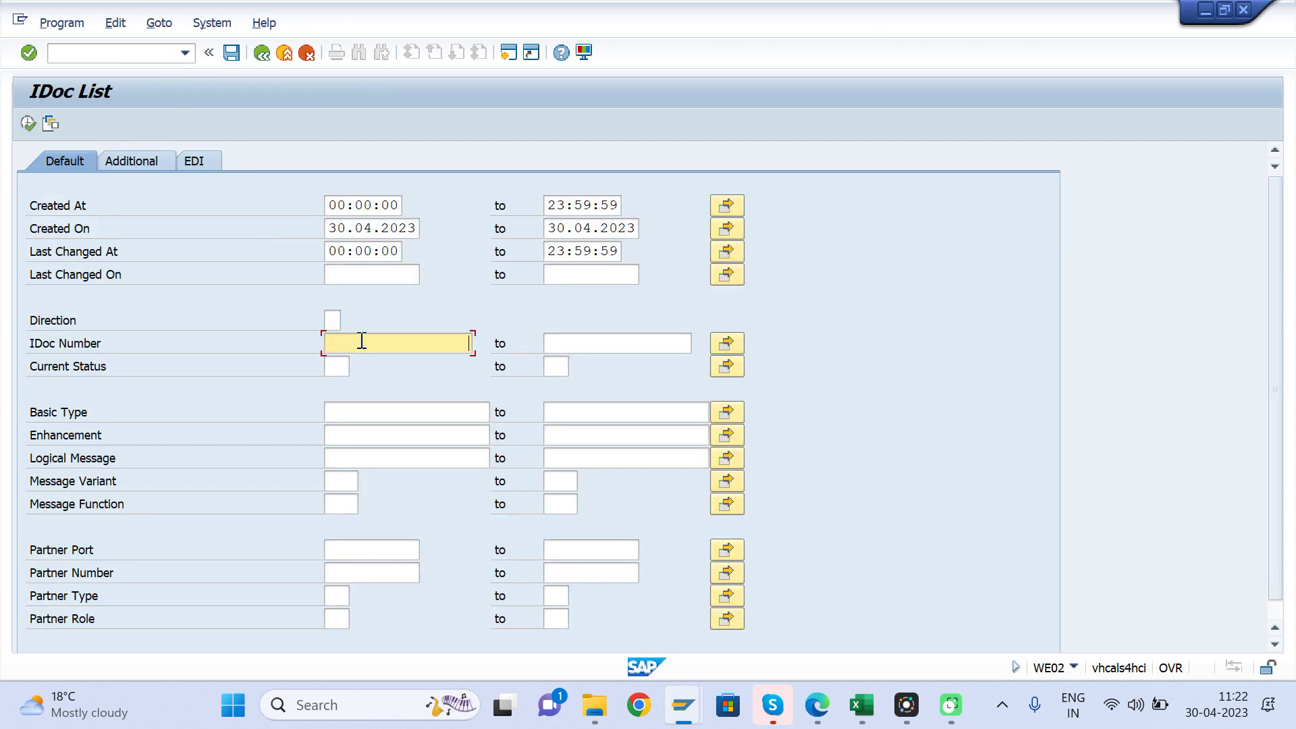
key("ctrl+v")
left_click(30, 125)
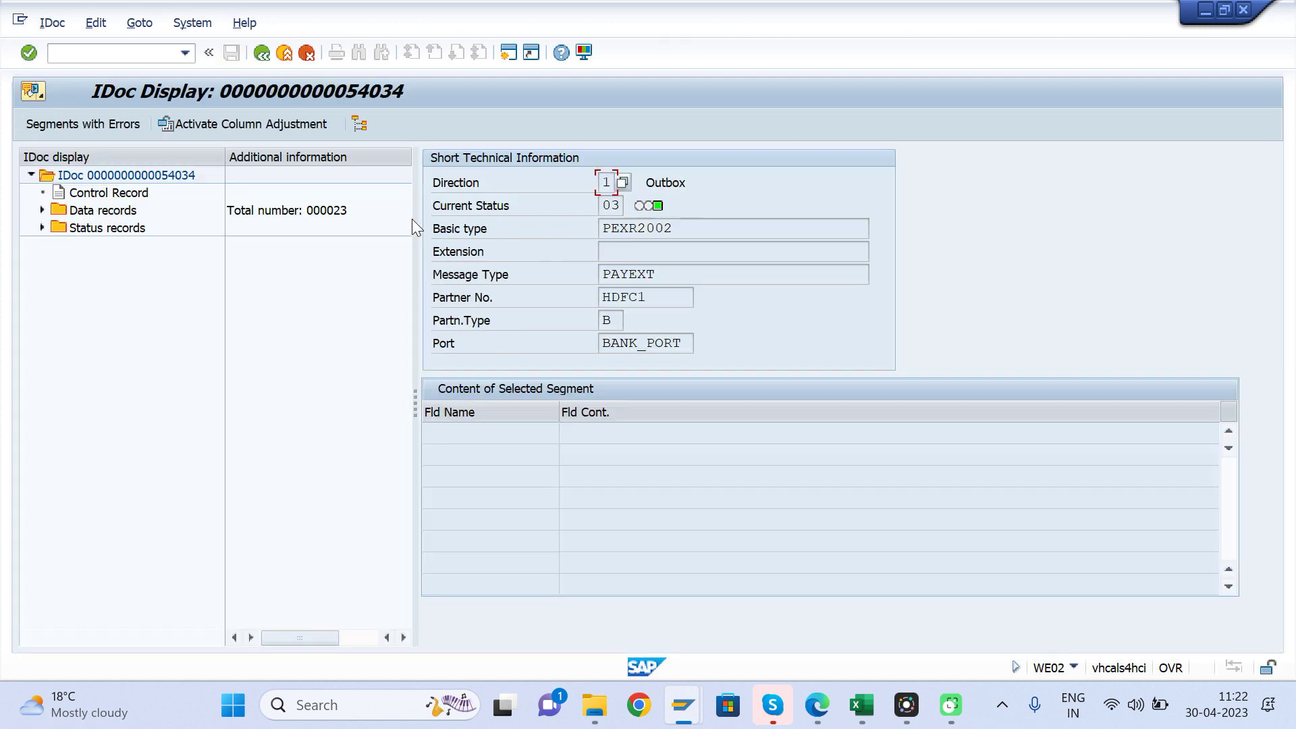
Check status 03 in the status records, then expand the 23 data records
double_click(684, 230)
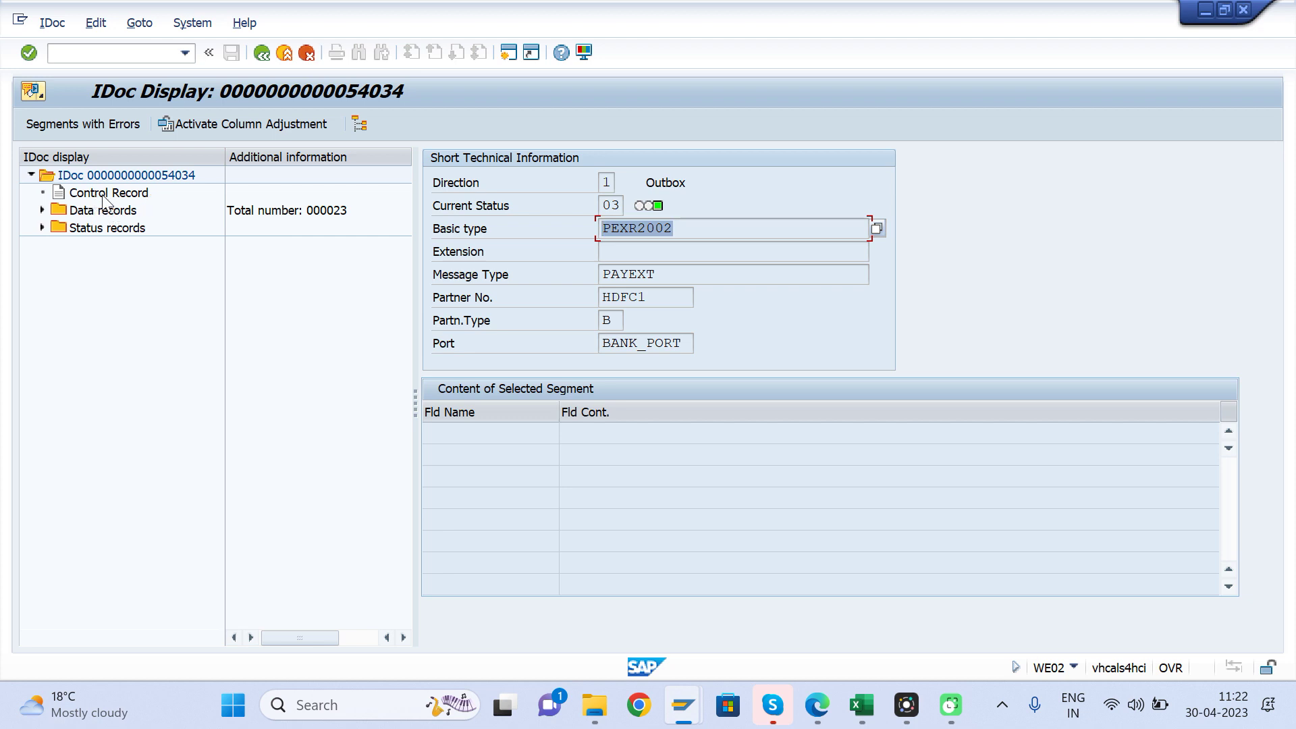
left_click(42, 228)
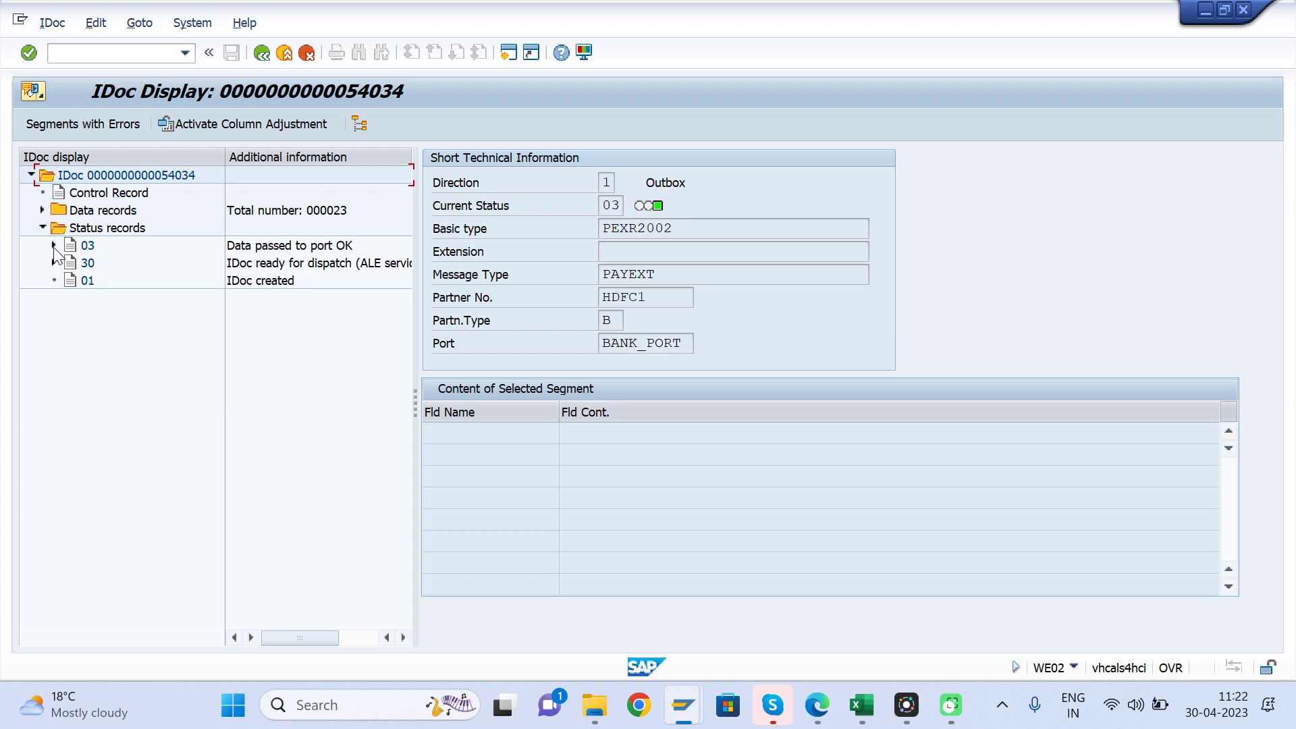
left_click(53, 246)
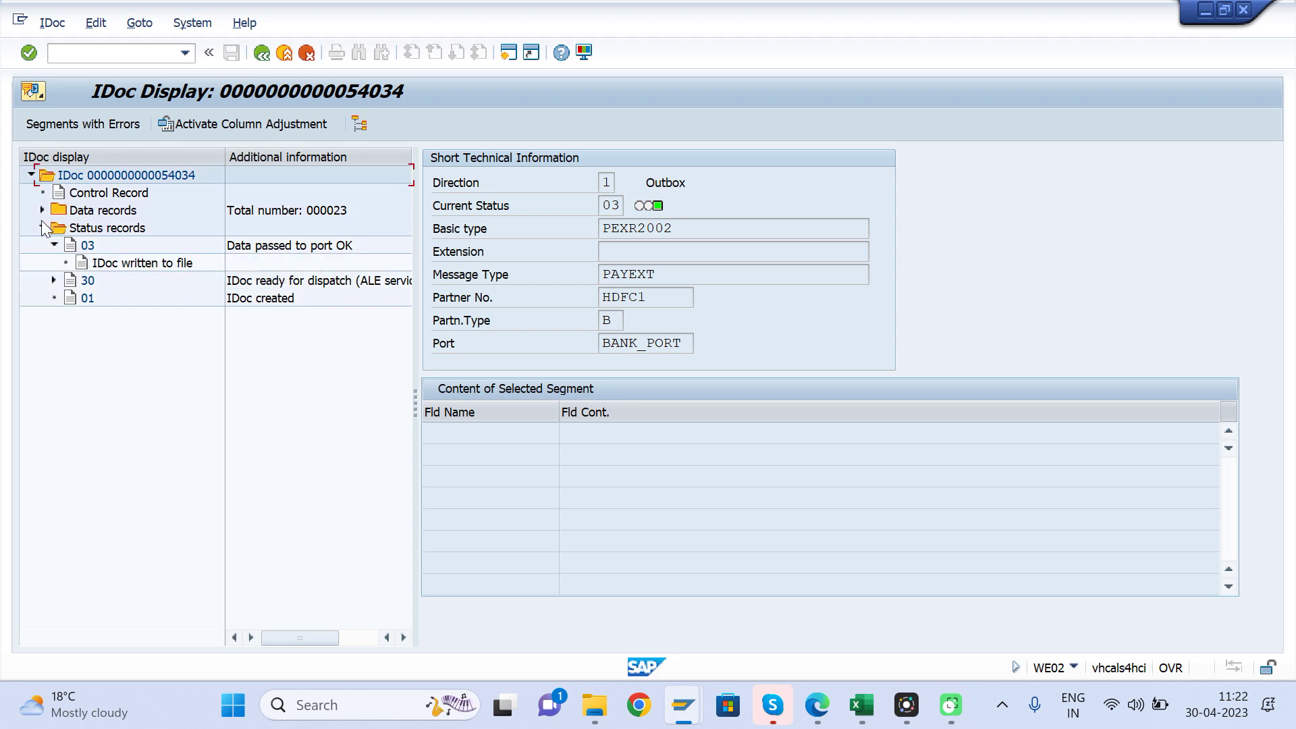
left_click(41, 229)
left_click(41, 212)
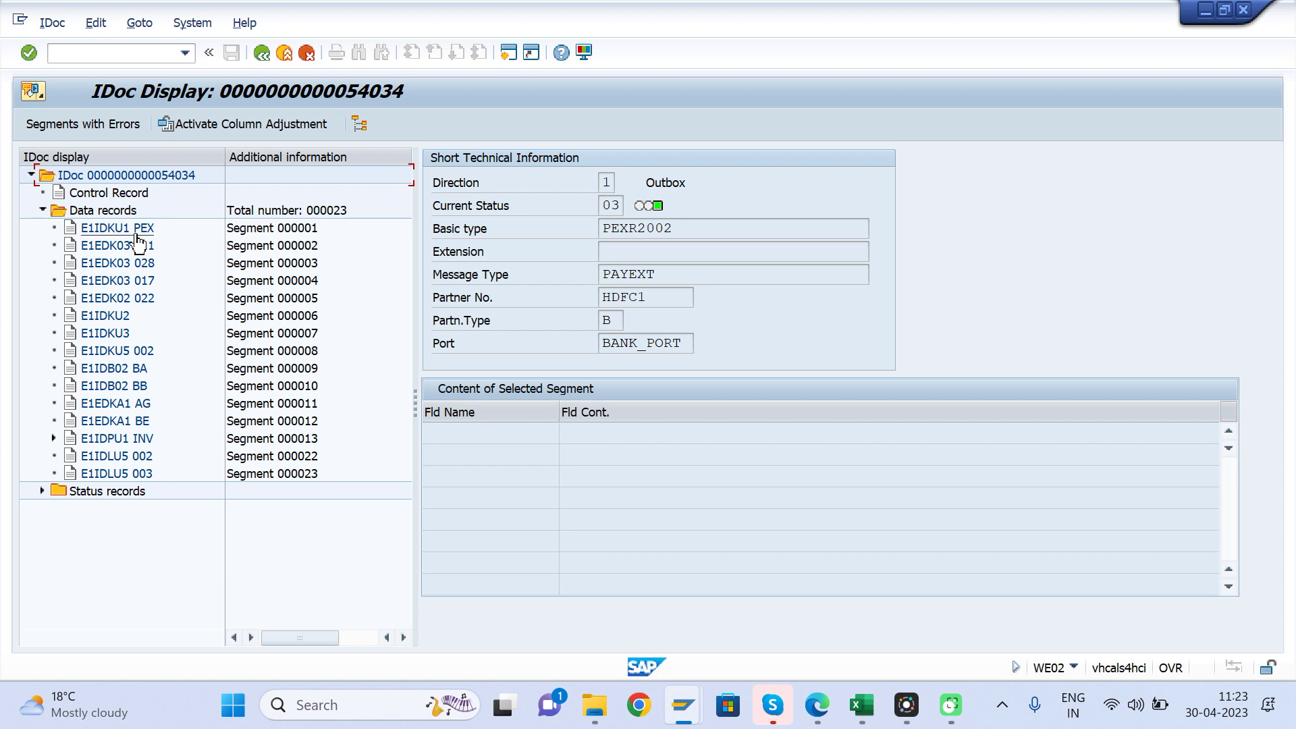
Review segments E1IDPU1 INV, E1IDLU5 002 (3000.00 INR) and E1EDKA1 BE with Reliance Industries' address
left_click(138, 438)
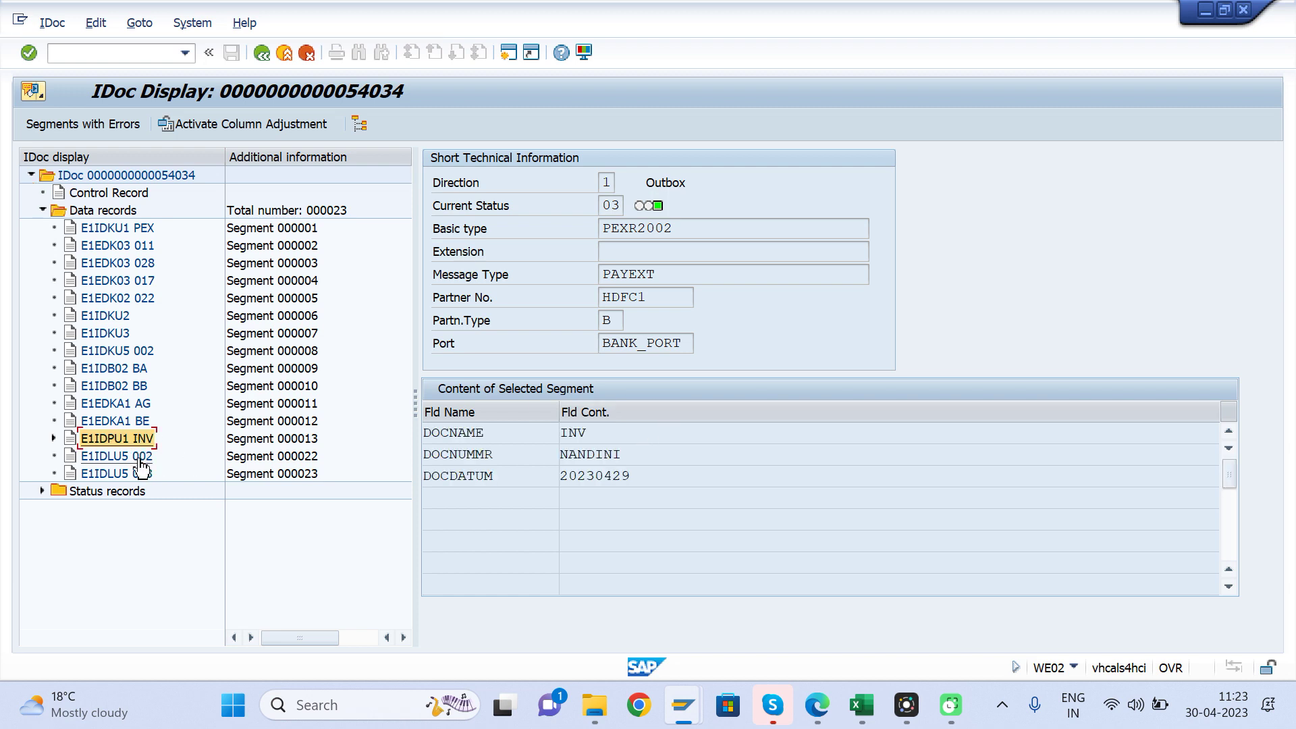
left_click(140, 457)
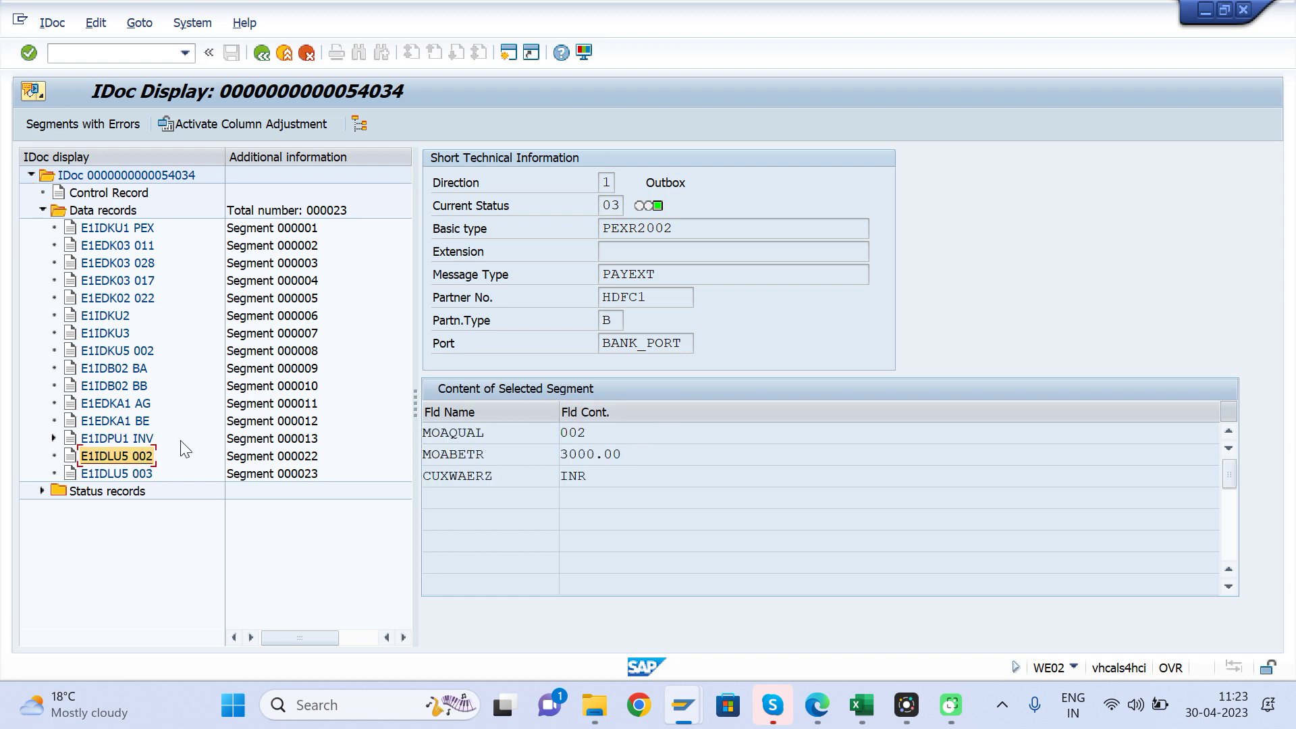
left_click(135, 420)
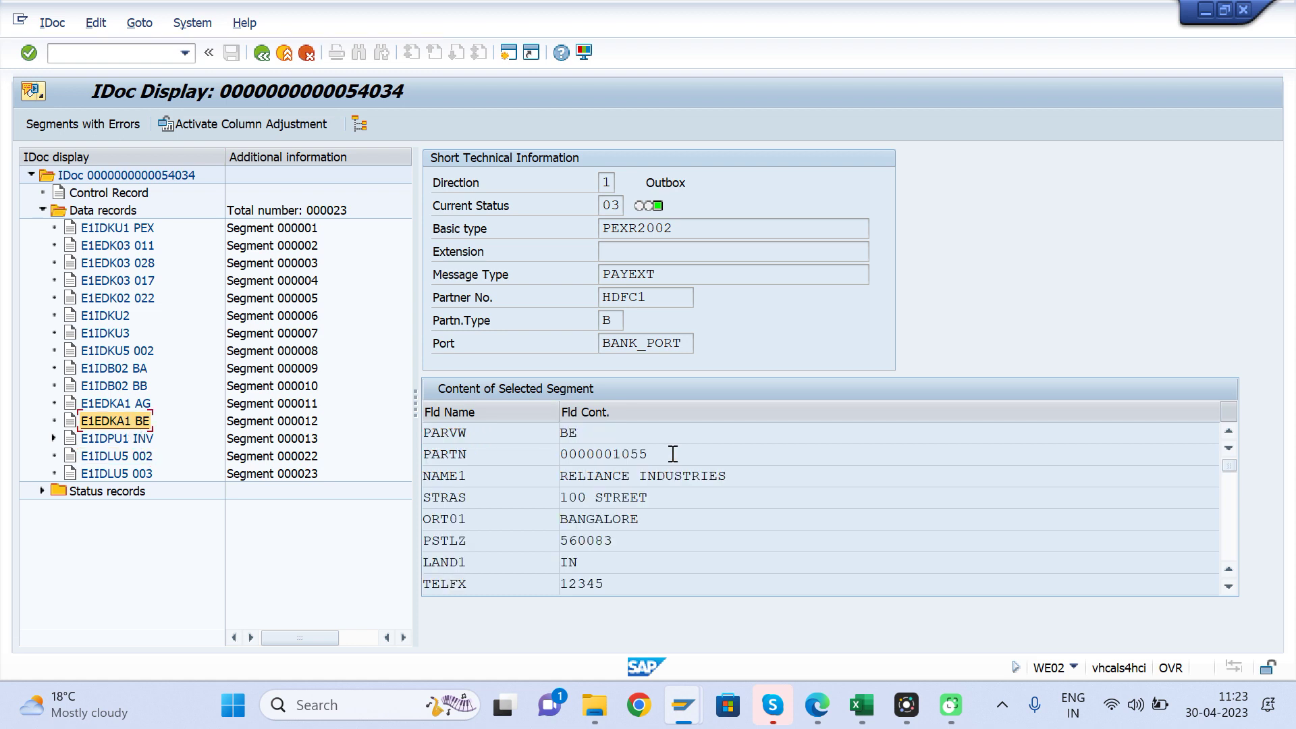
left_click_drag(746, 478, 410, 488)
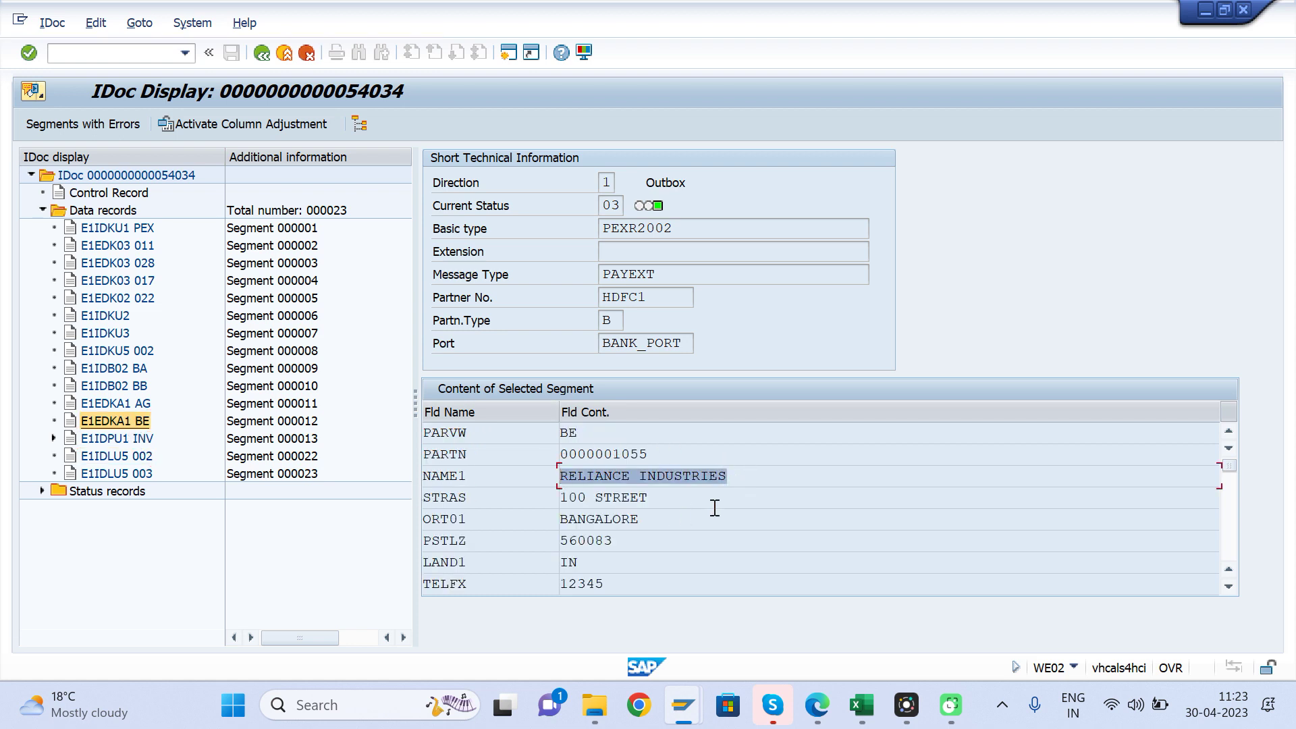
left_click_drag(650, 498, 631, 497)
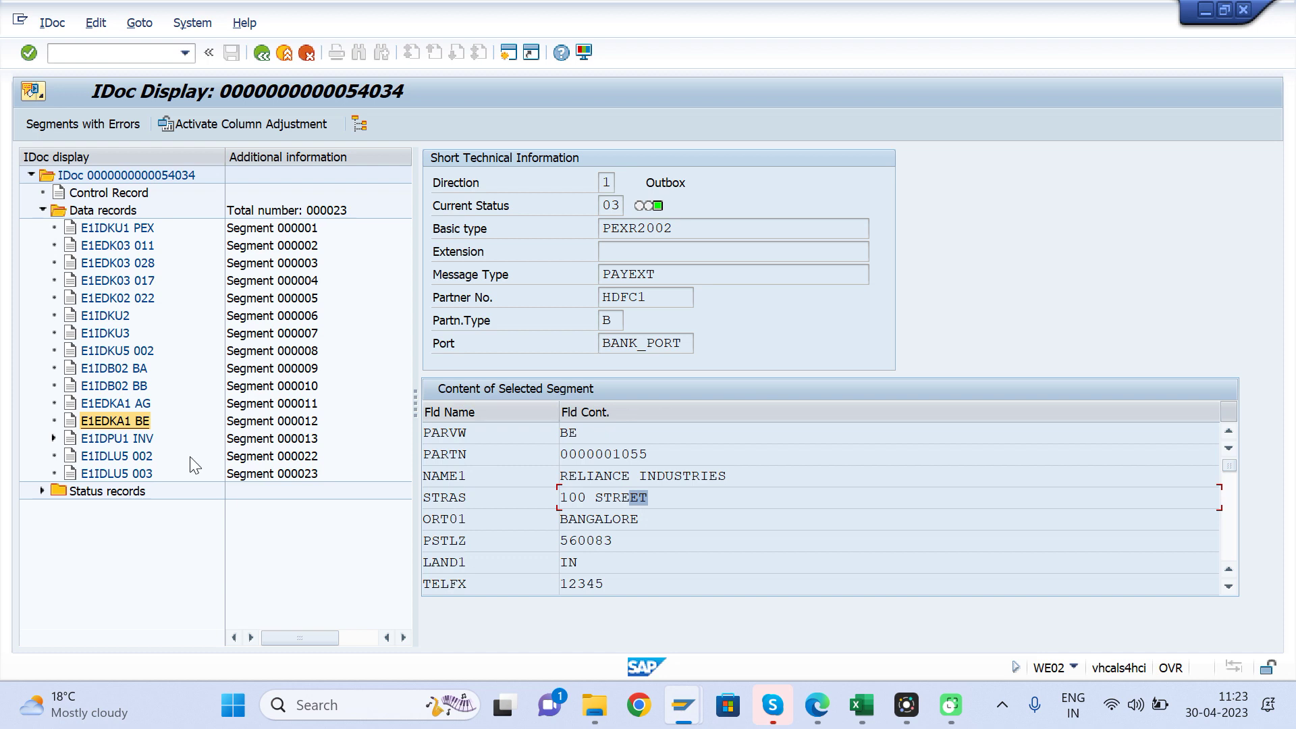